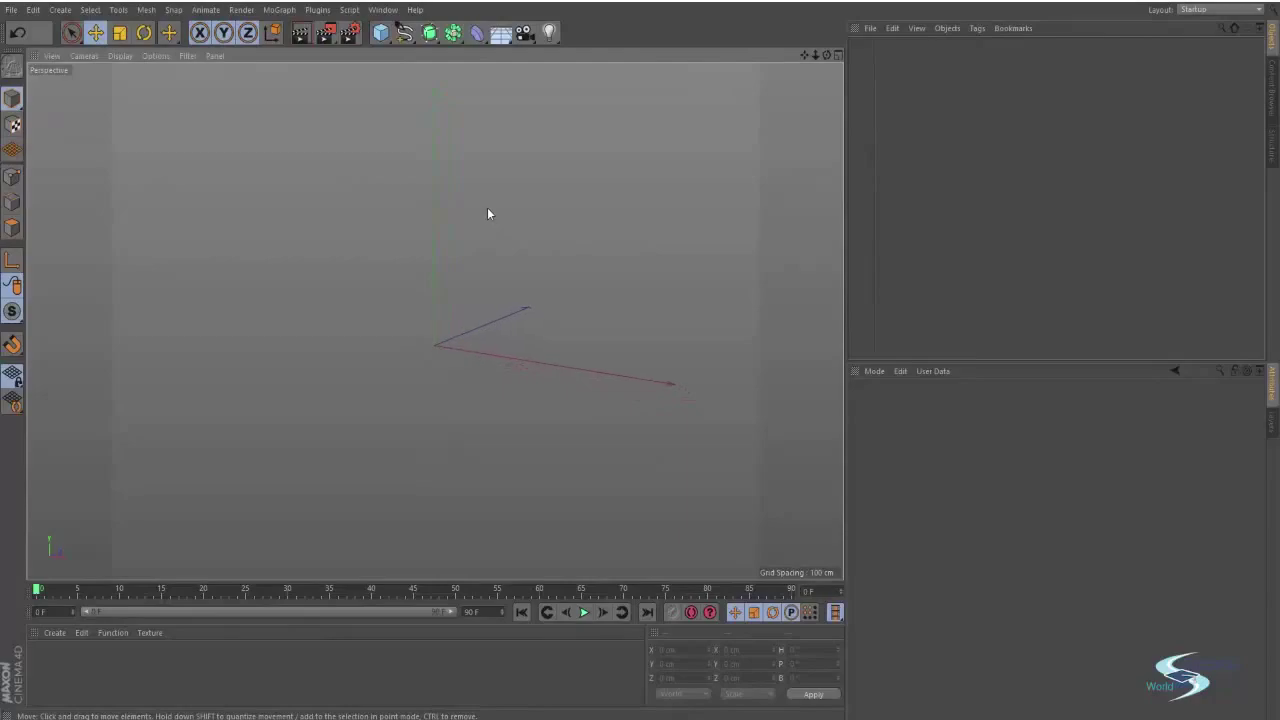
Switch to After Effects and try to create a new MAXON CINEMA 4D file in the project.
key(alt+Tab)
key(alt+Tab)
click(147, 233)
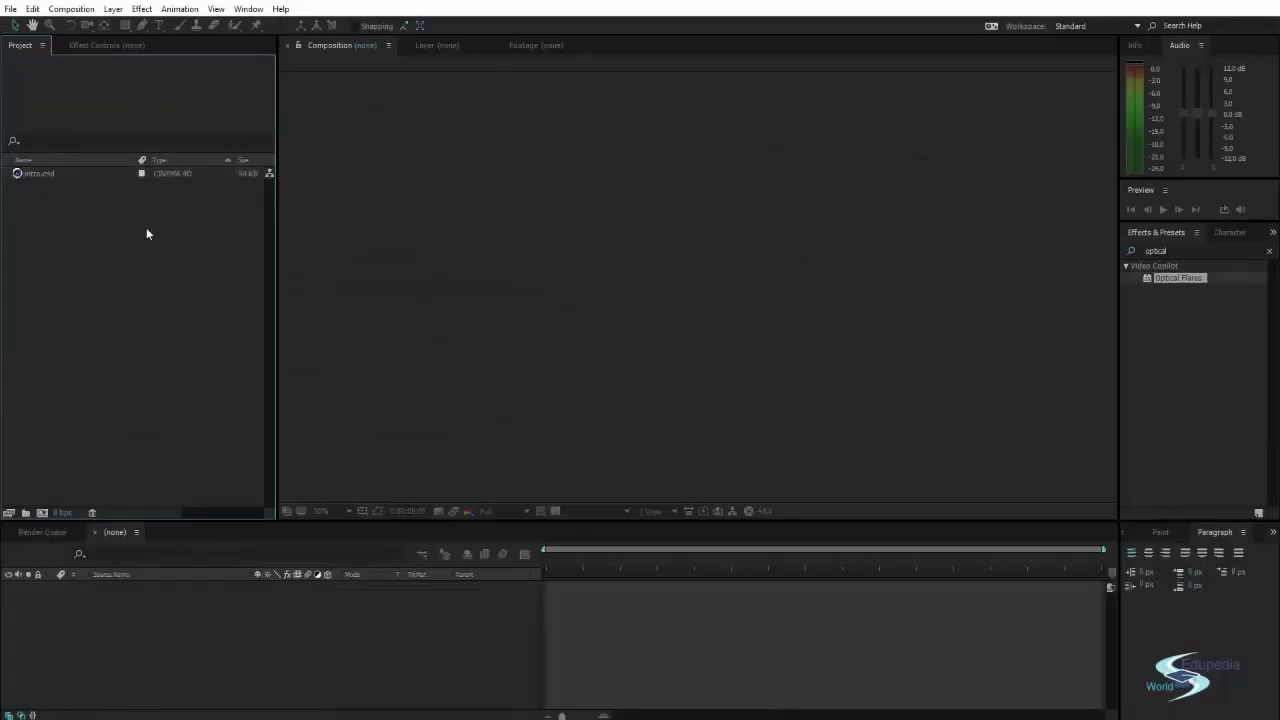
right_click(73, 267)
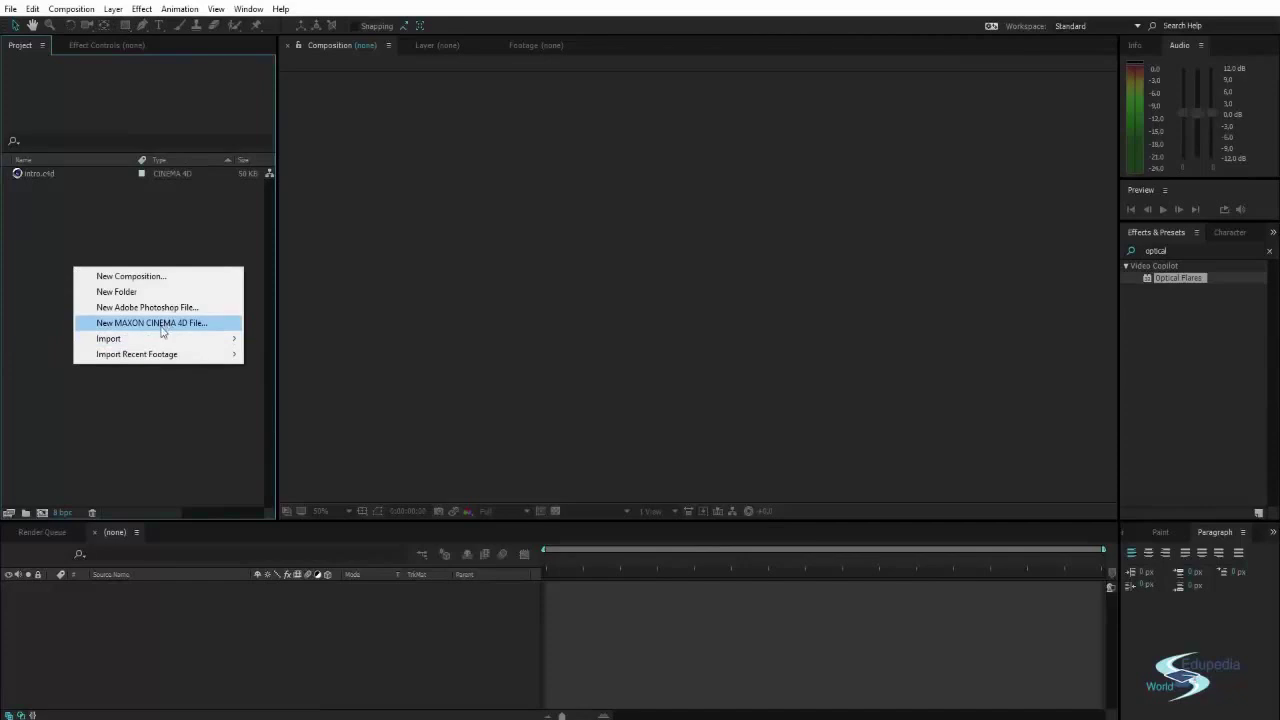
click(124, 198)
right_click(118, 292)
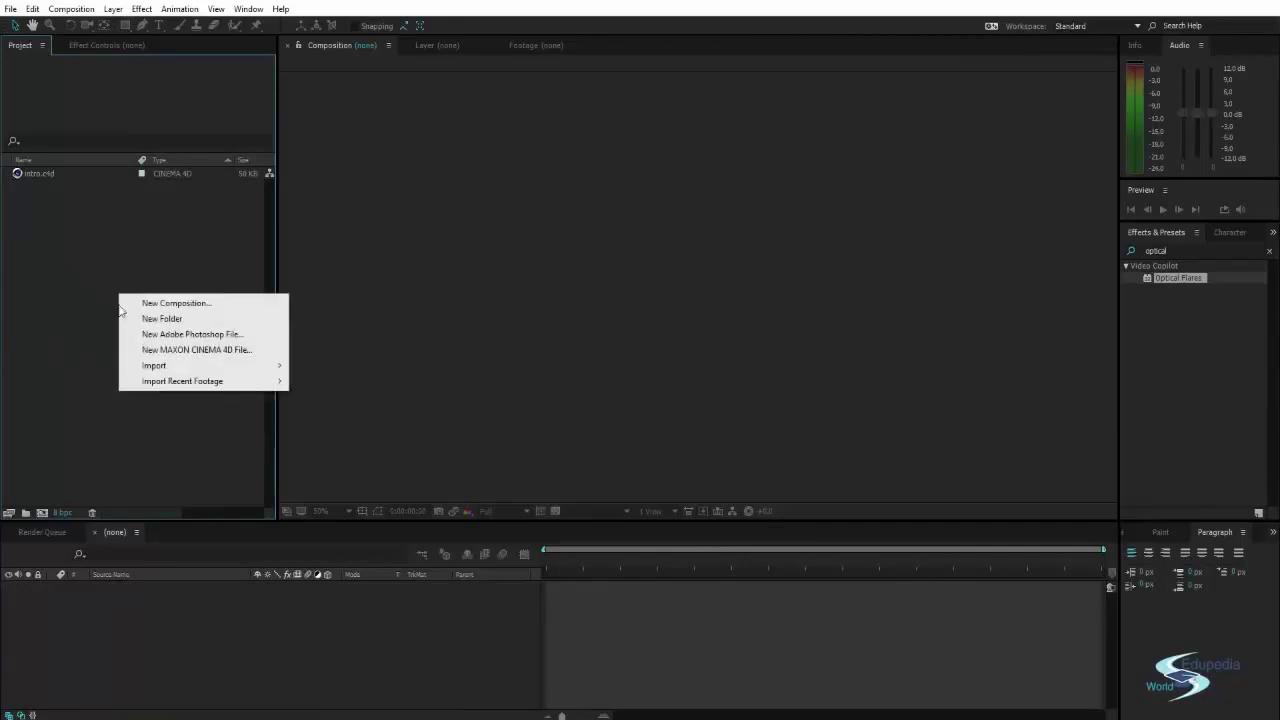
click(155, 347)
click(786, 441)
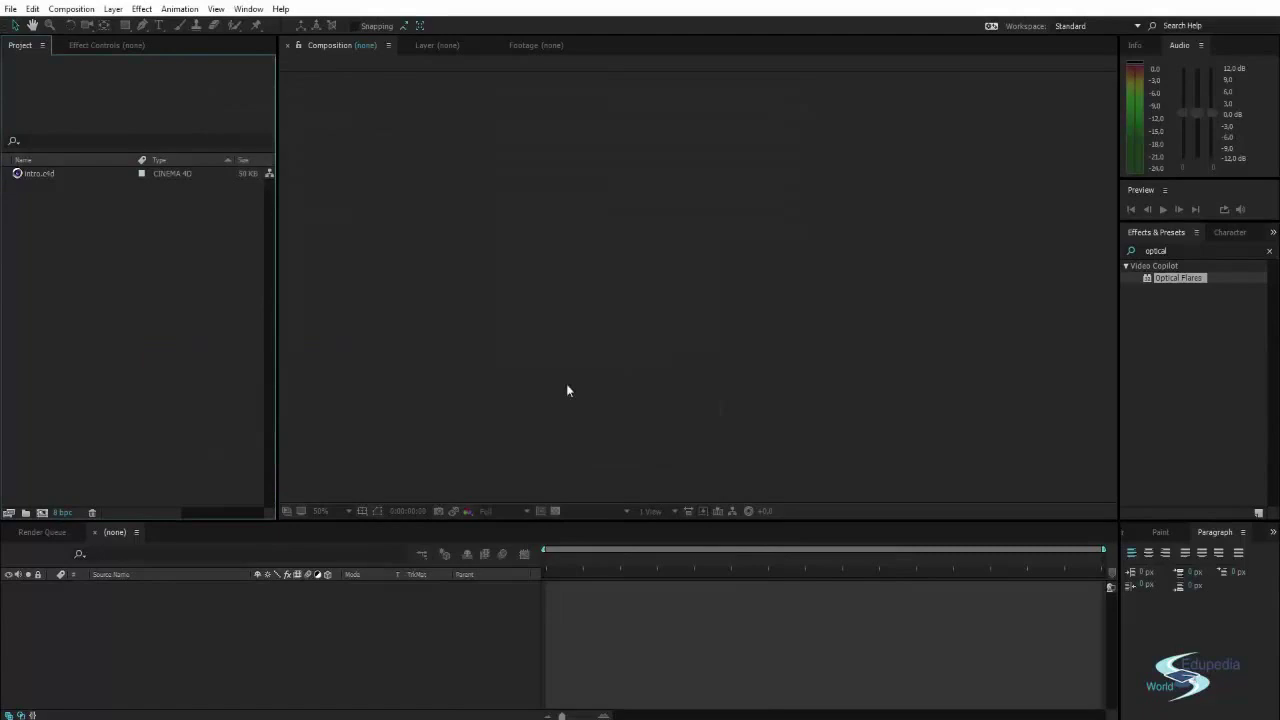
Open the original of intro.c4d in Cinema 4D and cancel reopening the already open project.
click(48, 173)
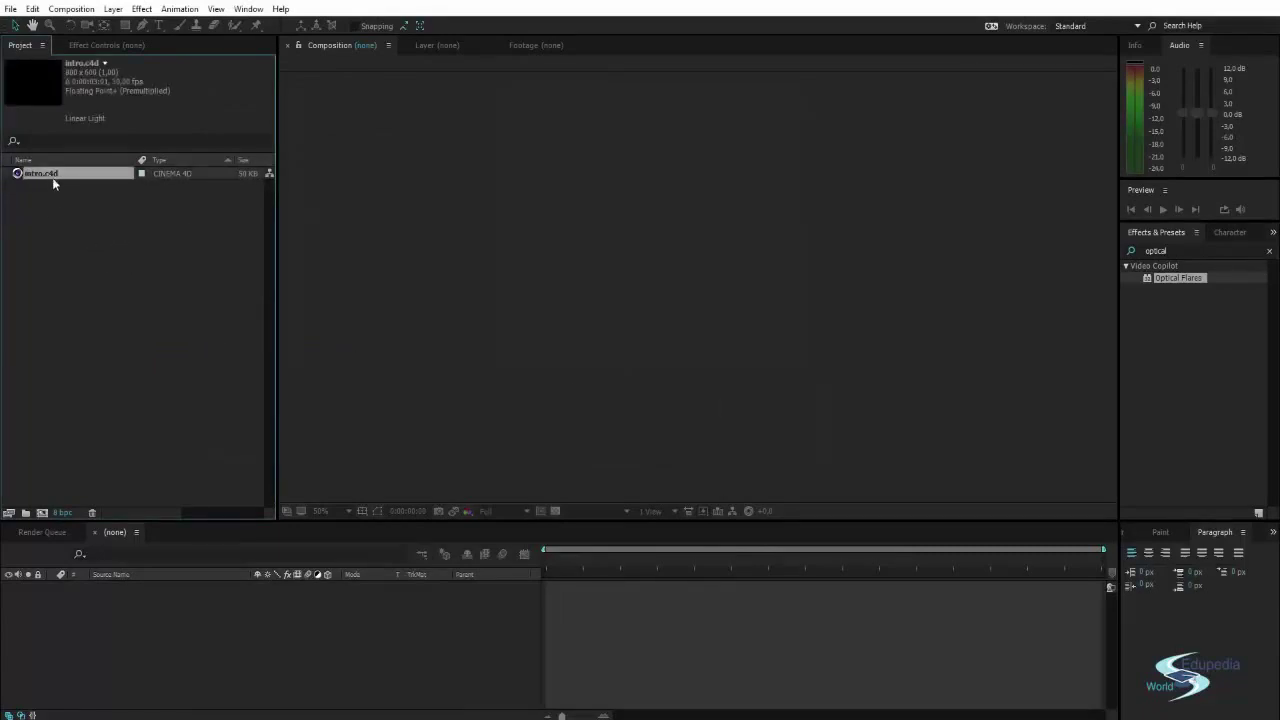
right_click(52, 172)
click(26, 218)
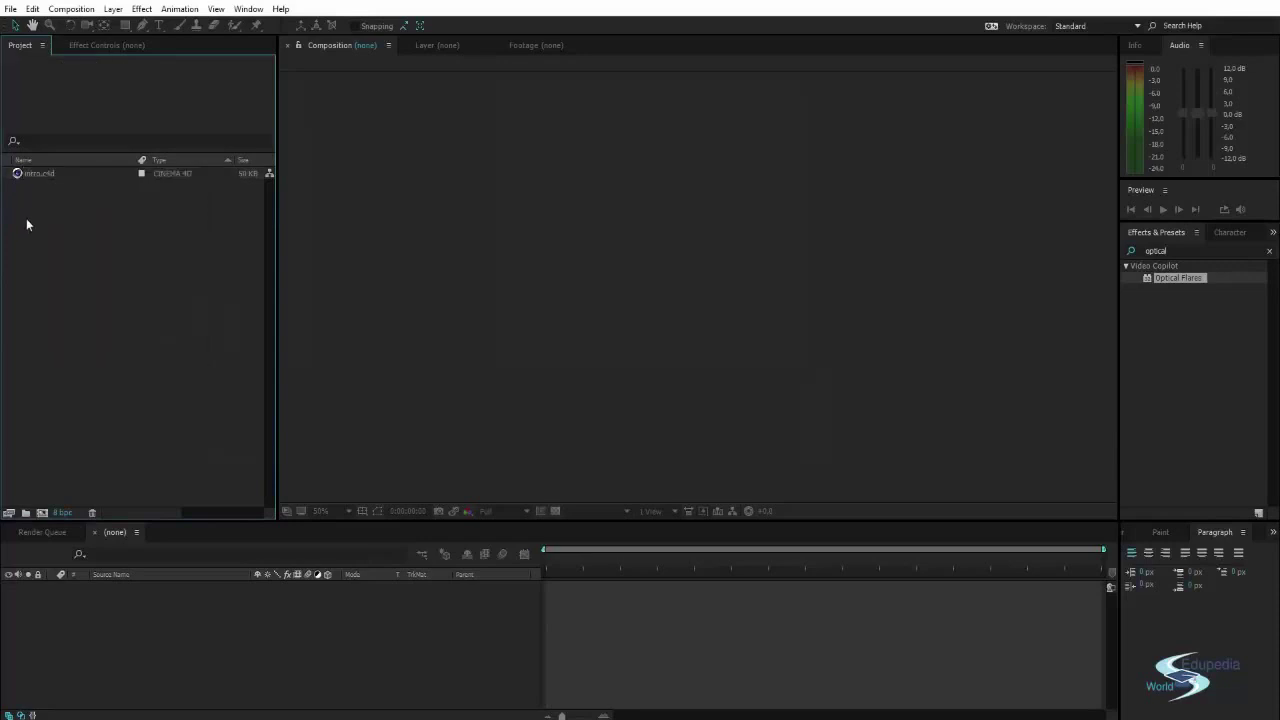
click(54, 175)
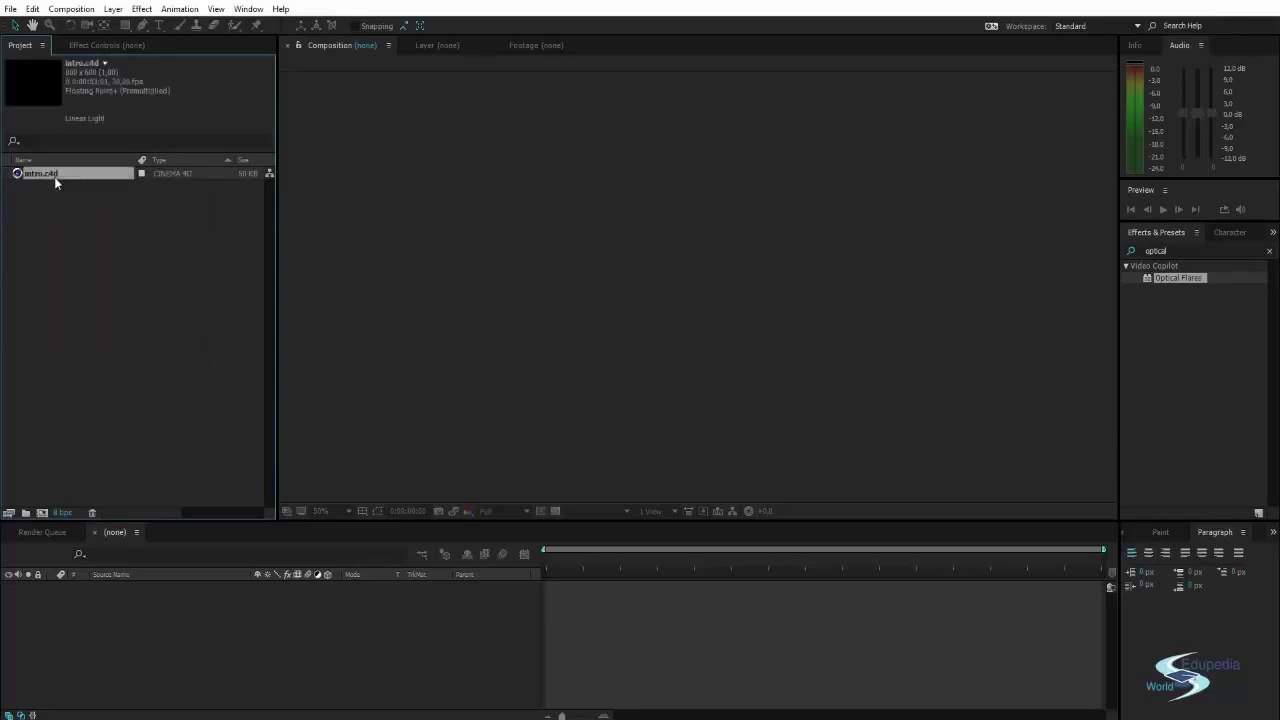
click(33, 9)
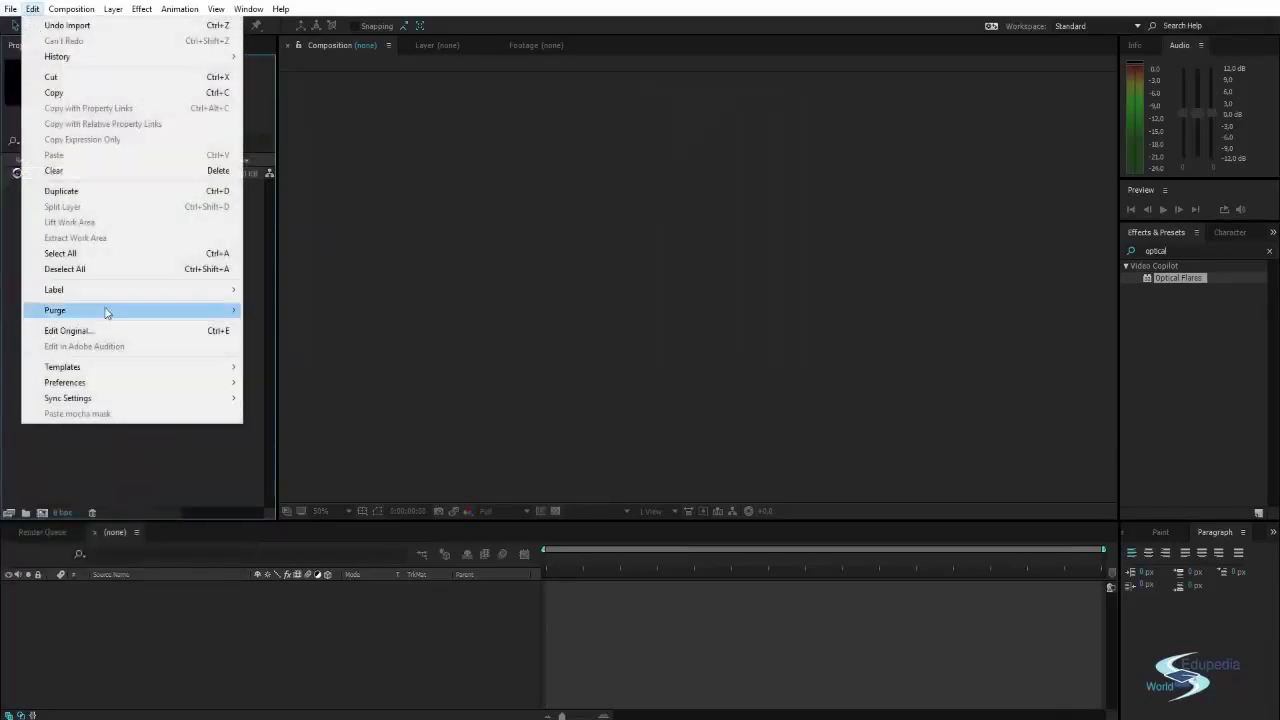
click(94, 329)
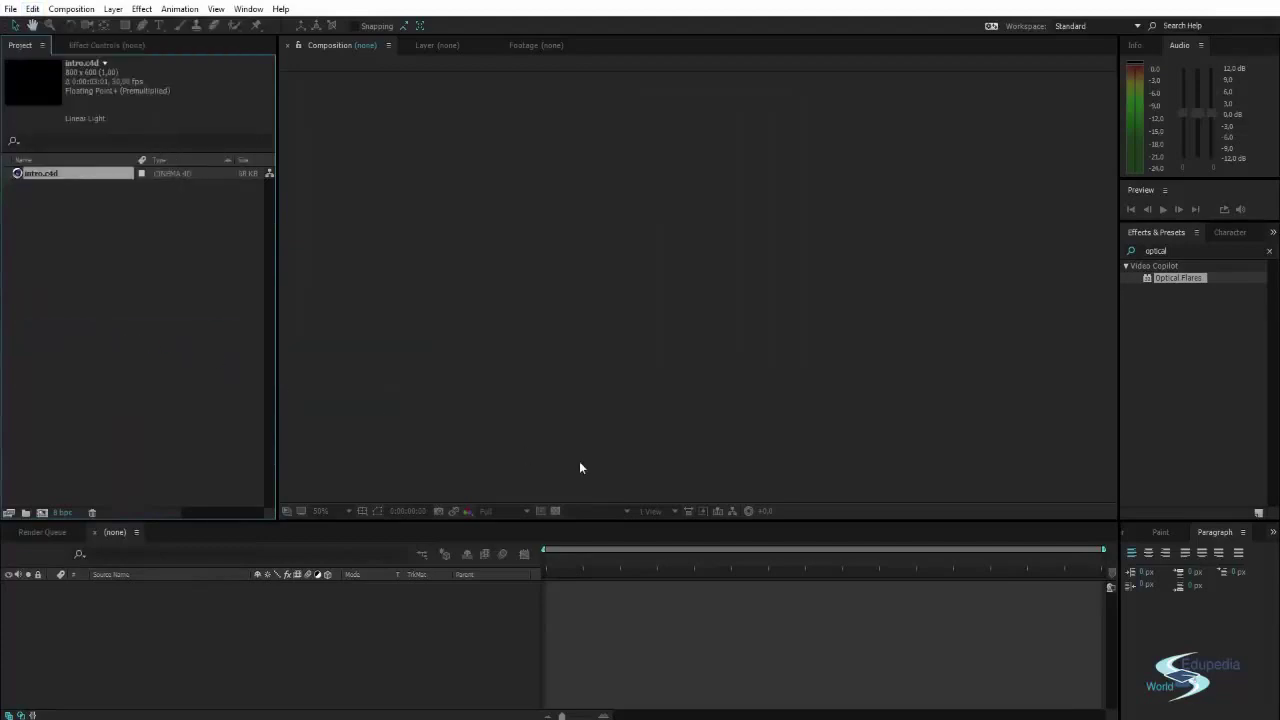
key(alt+Tab)
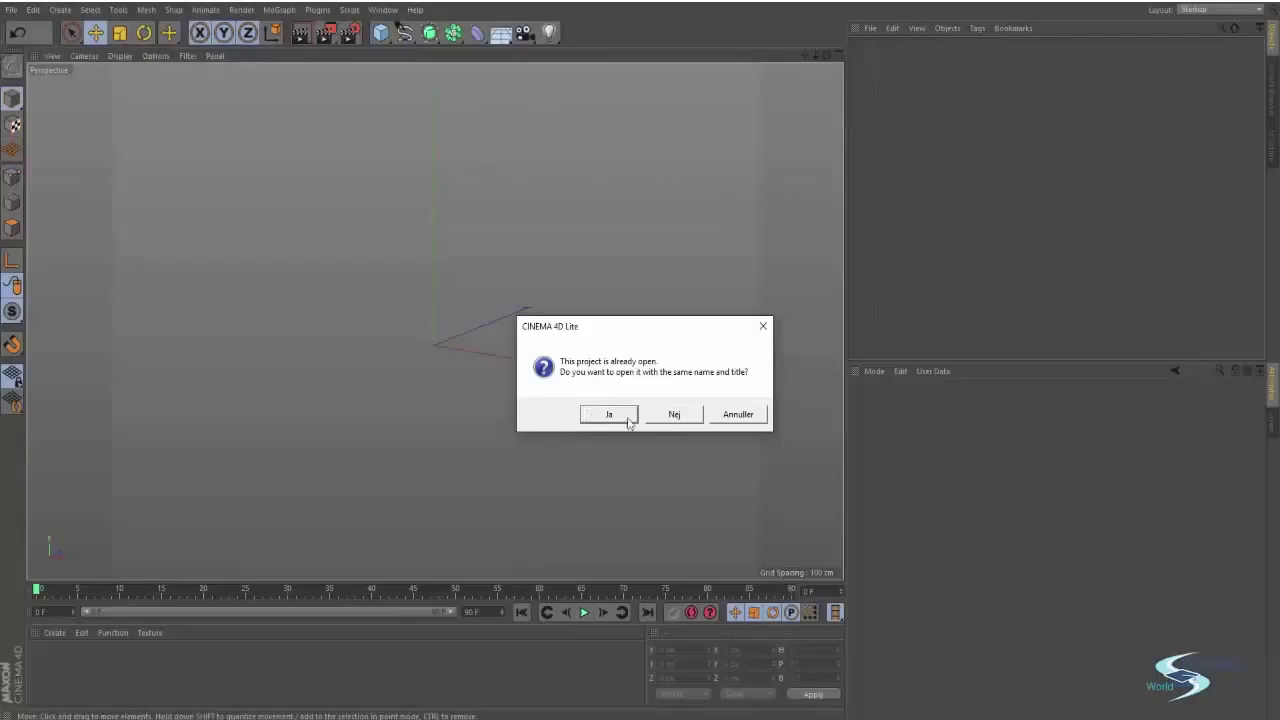
click(728, 419)
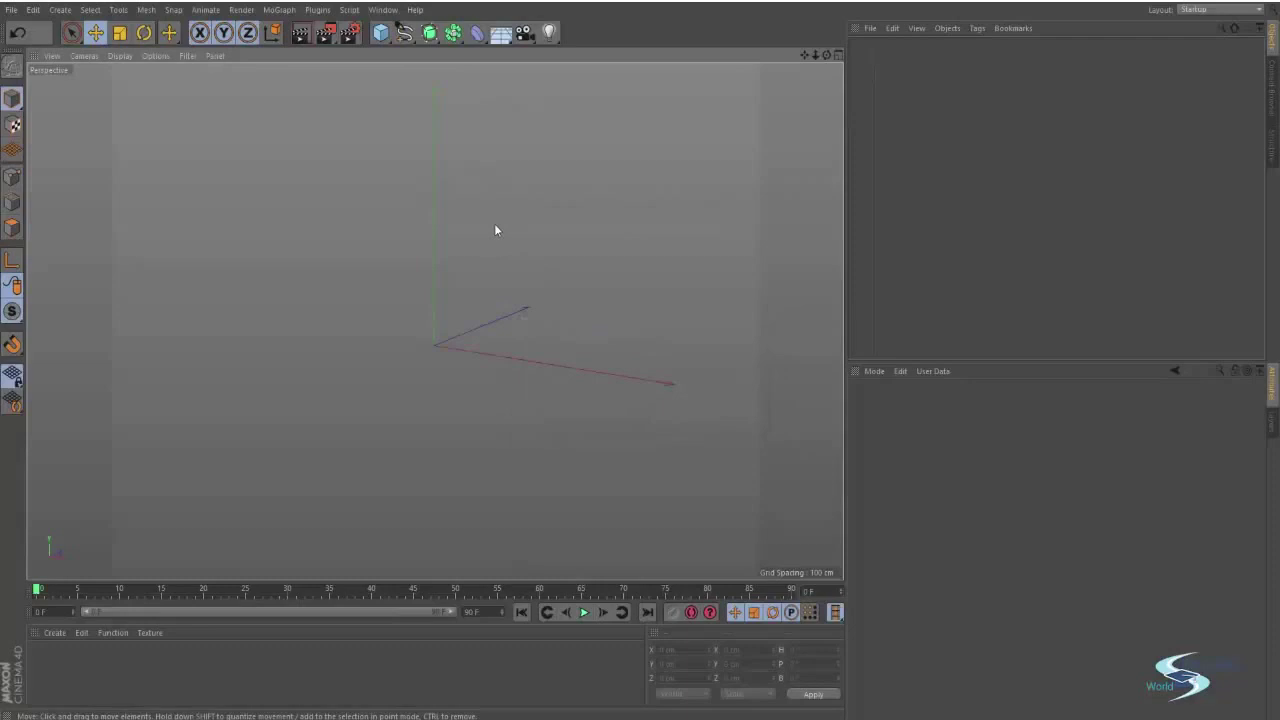
alt+drag(494, 223, 527, 345)
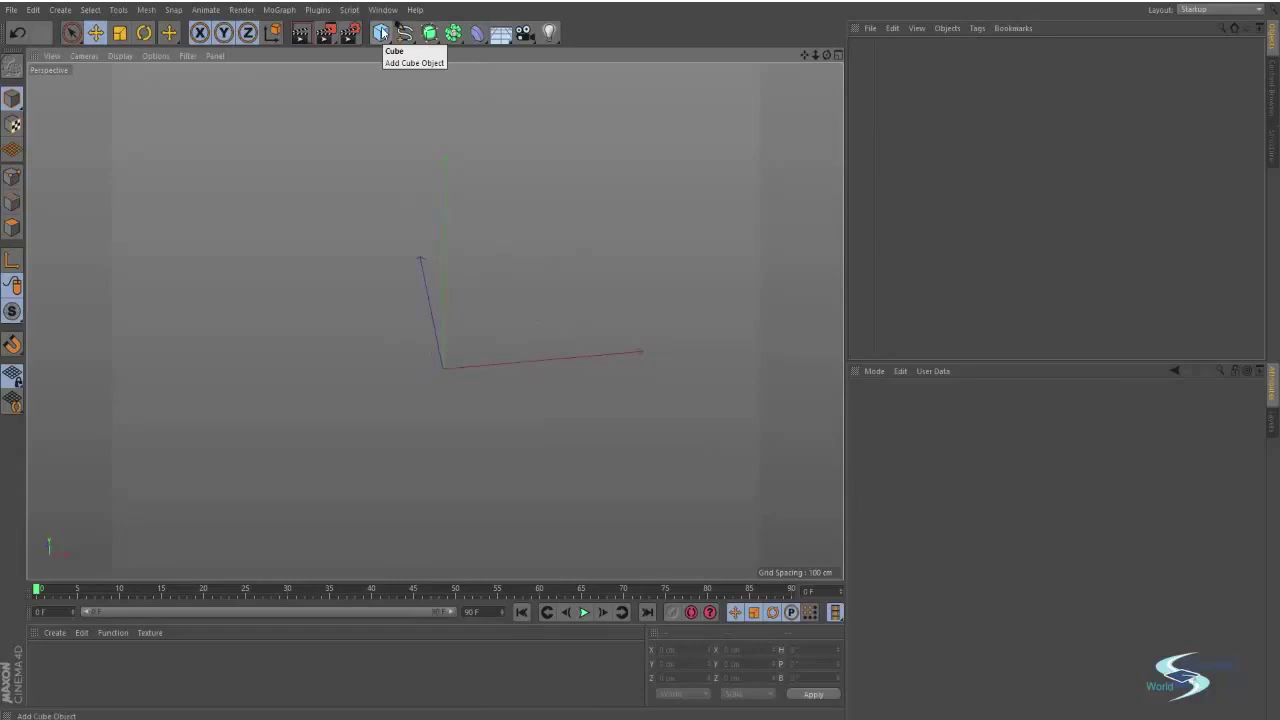
drag(381, 34, 400, 20)
click(645, 19)
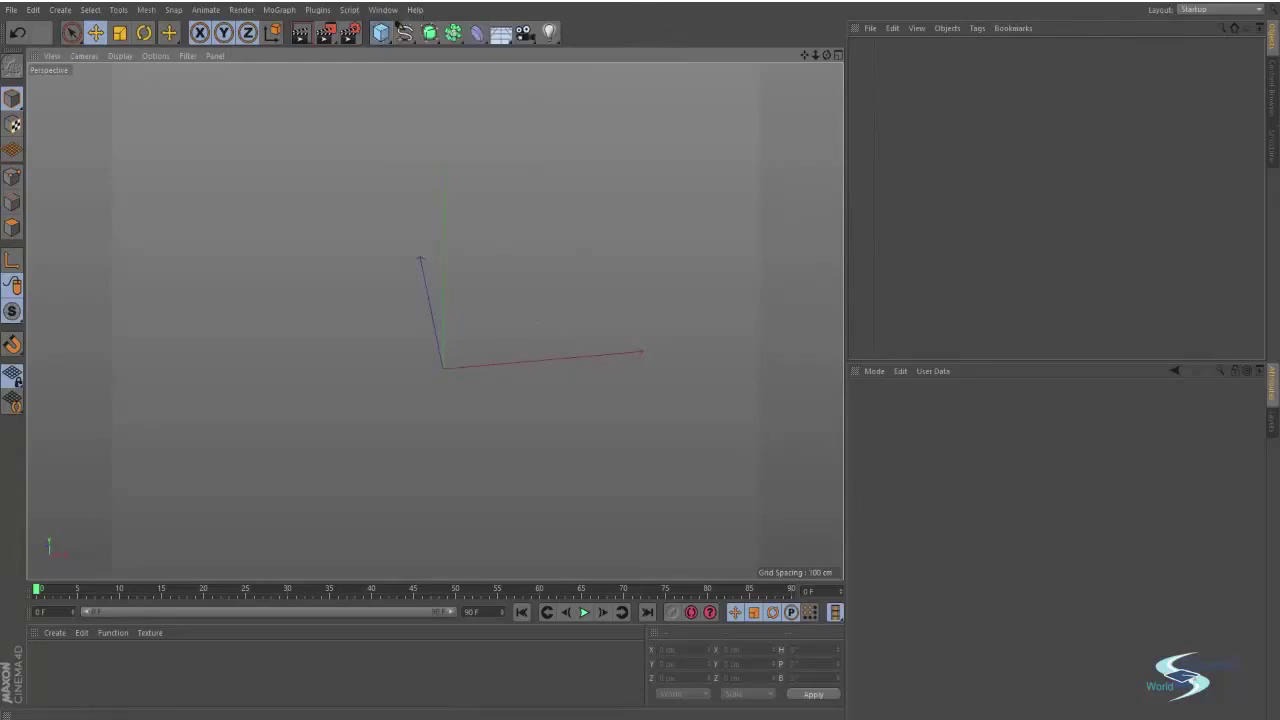
click(33, 10)
click(453, 18)
Go through the Live Selection, Move, Scale and Rotate tools in turn, ending with Rotate active.
click(71, 32)
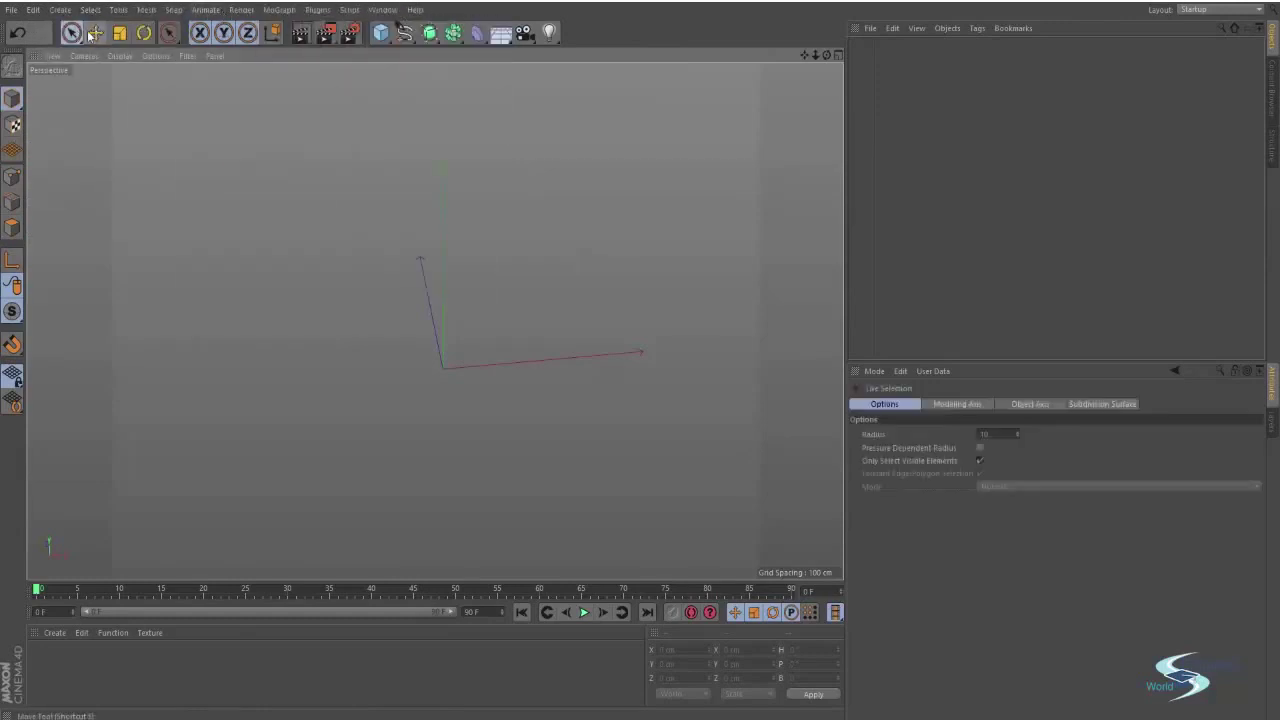
click(73, 36)
click(94, 27)
click(95, 31)
click(119, 32)
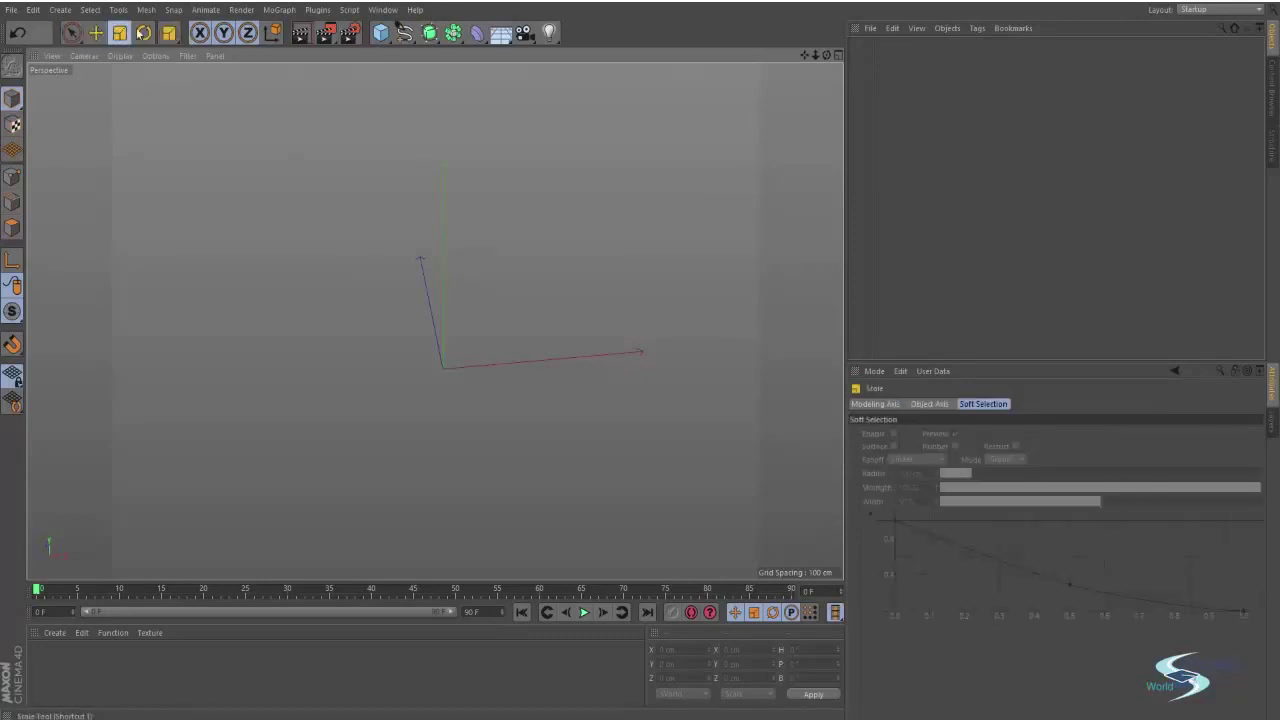
click(143, 32)
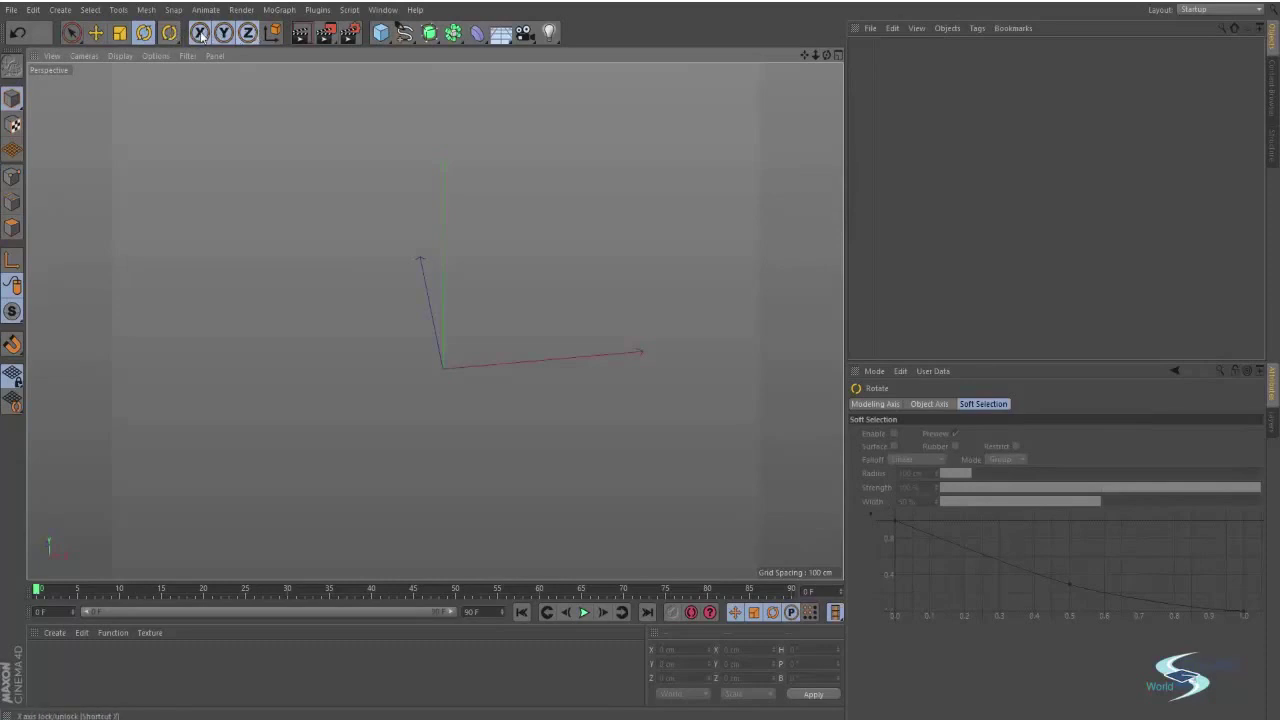
Render the empty perspective view as a preview and return to the editable view.
click(303, 34)
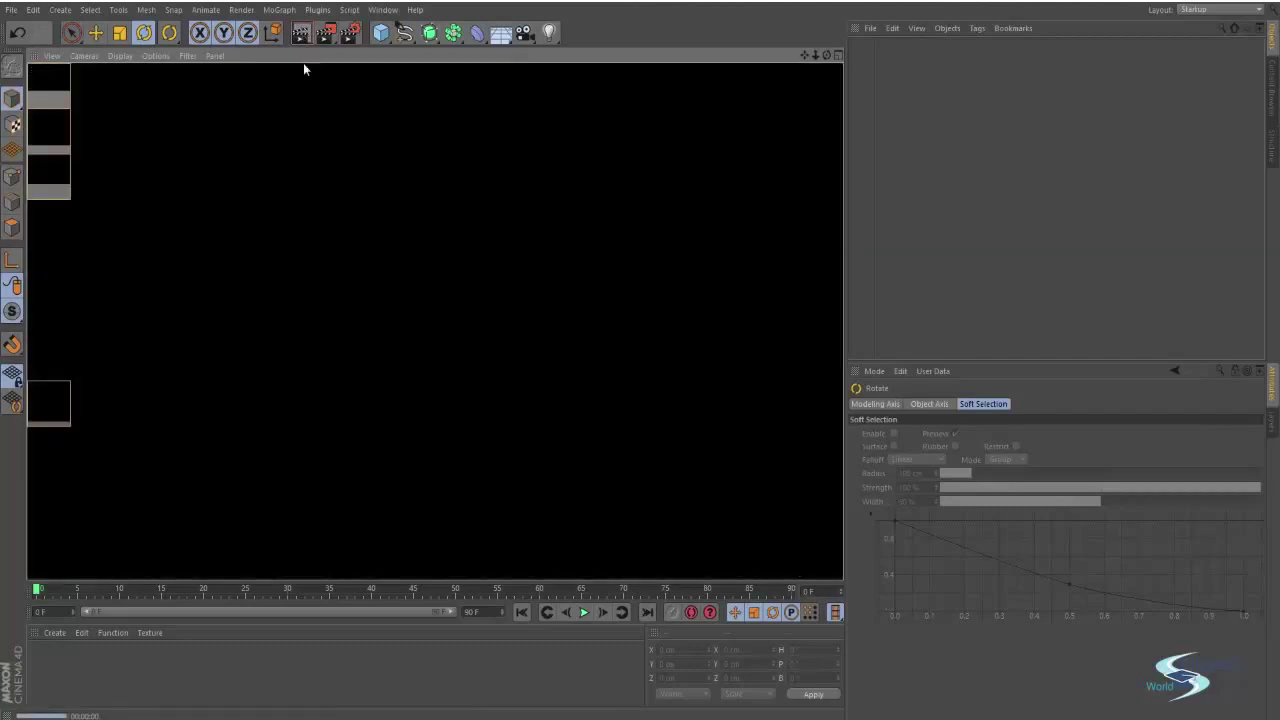
click(414, 277)
alt+drag(415, 273, 411, 242)
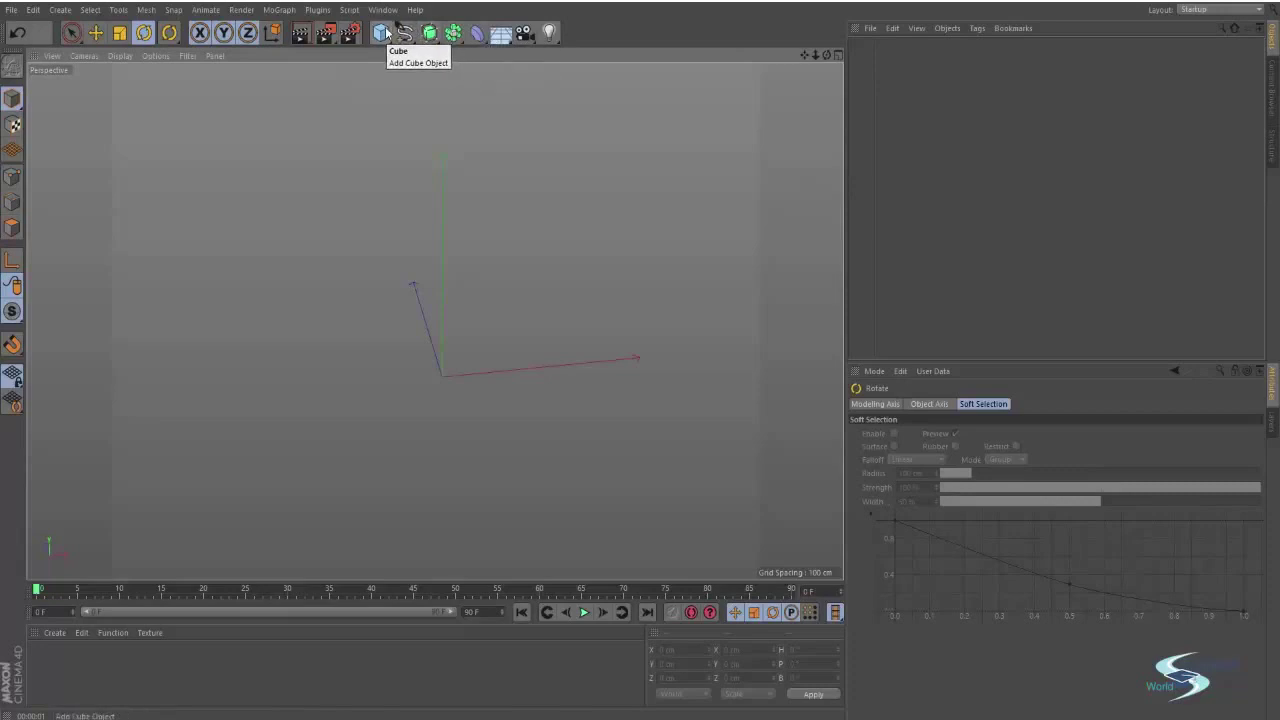
Add a cube primitive and move it up and away from the origin in the perspective view.
click(383, 34)
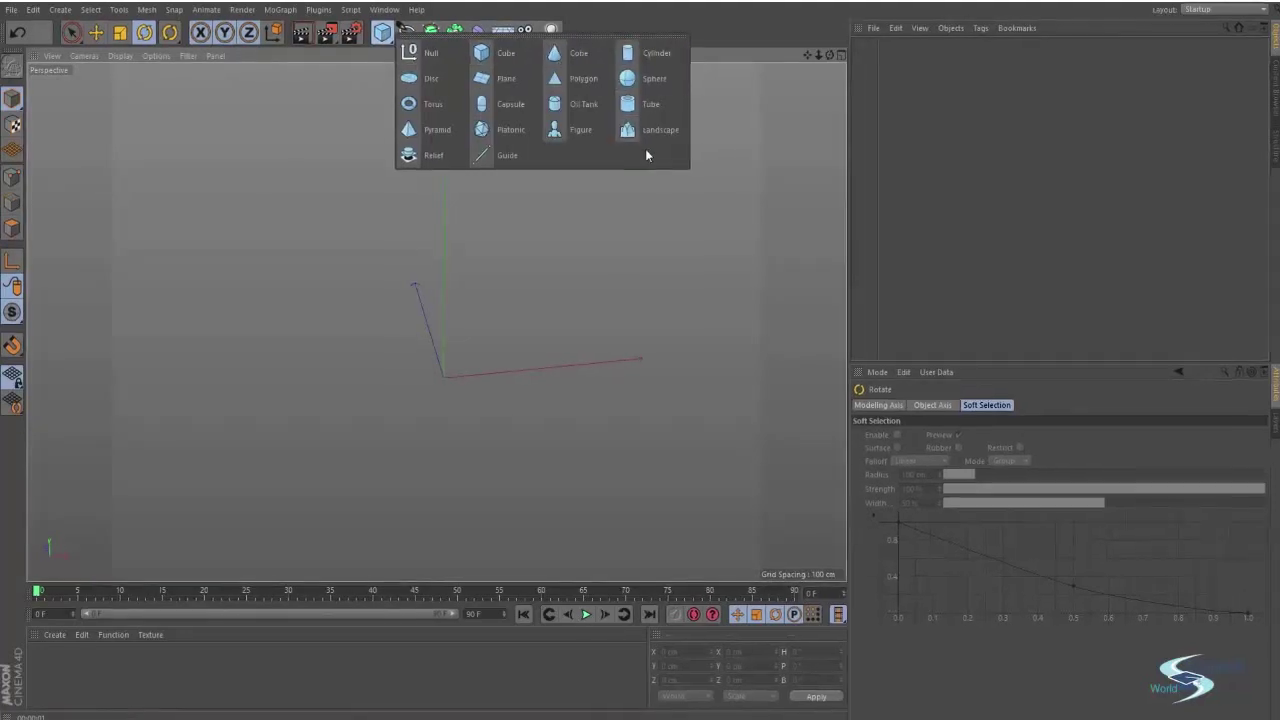
click(500, 52)
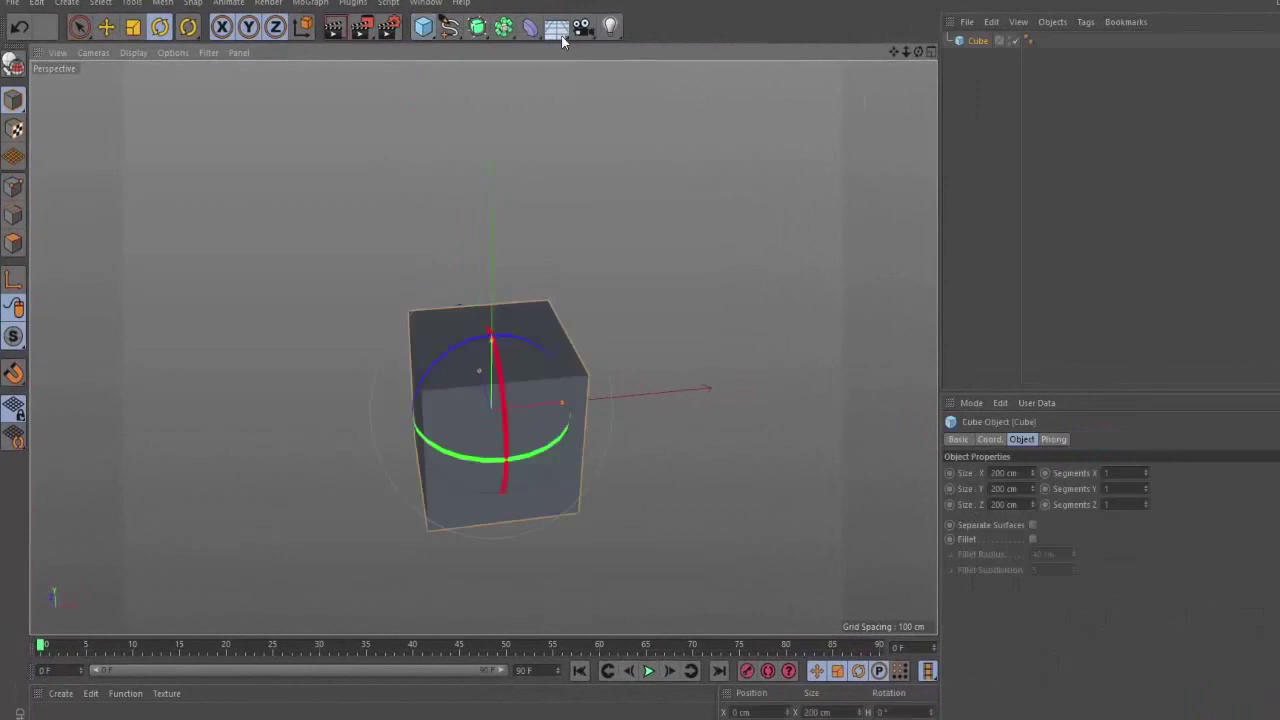
key(e)
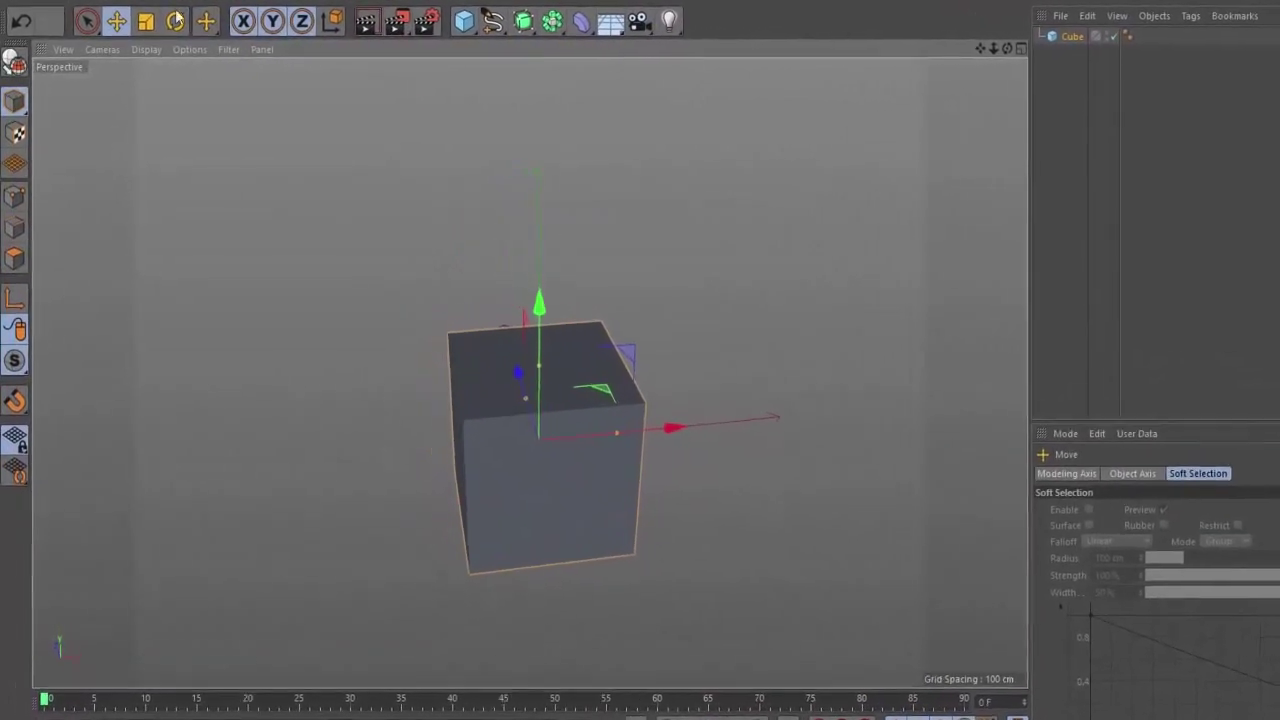
drag(604, 391, 798, 230)
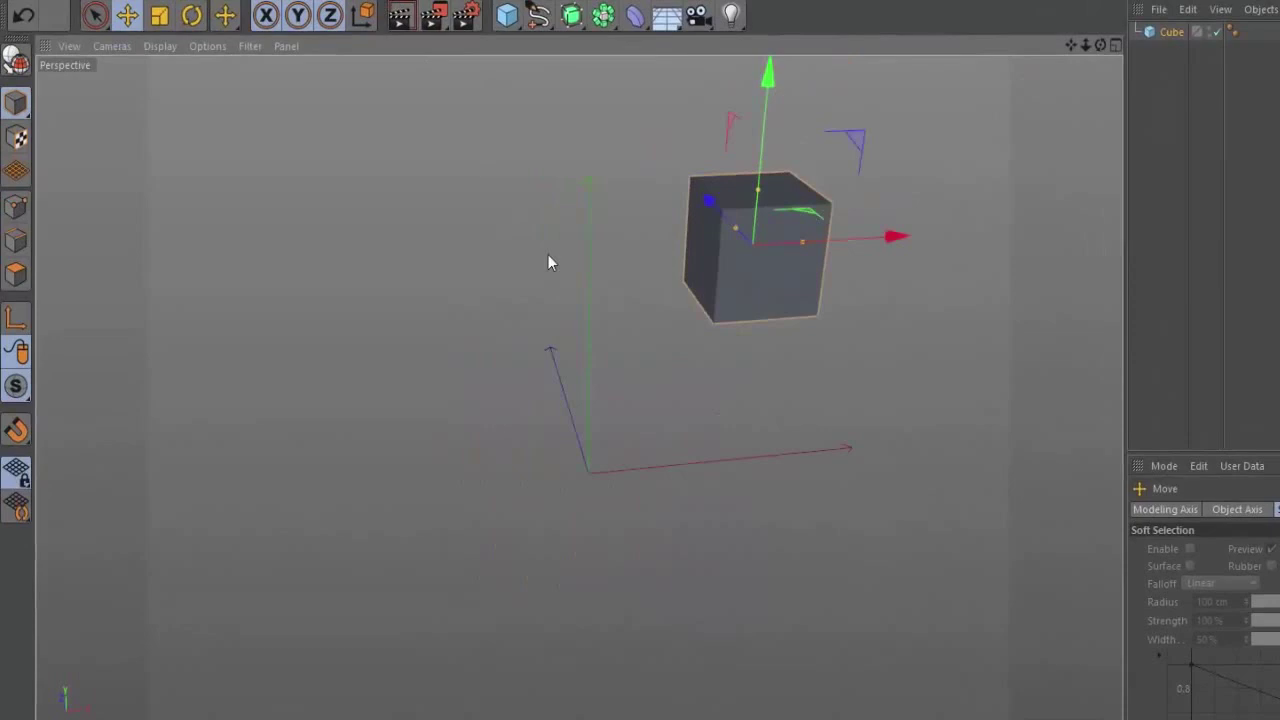
Try rotating and scaling the cube, undoing each of the two changes.
key(r)
drag(788, 217, 821, 238)
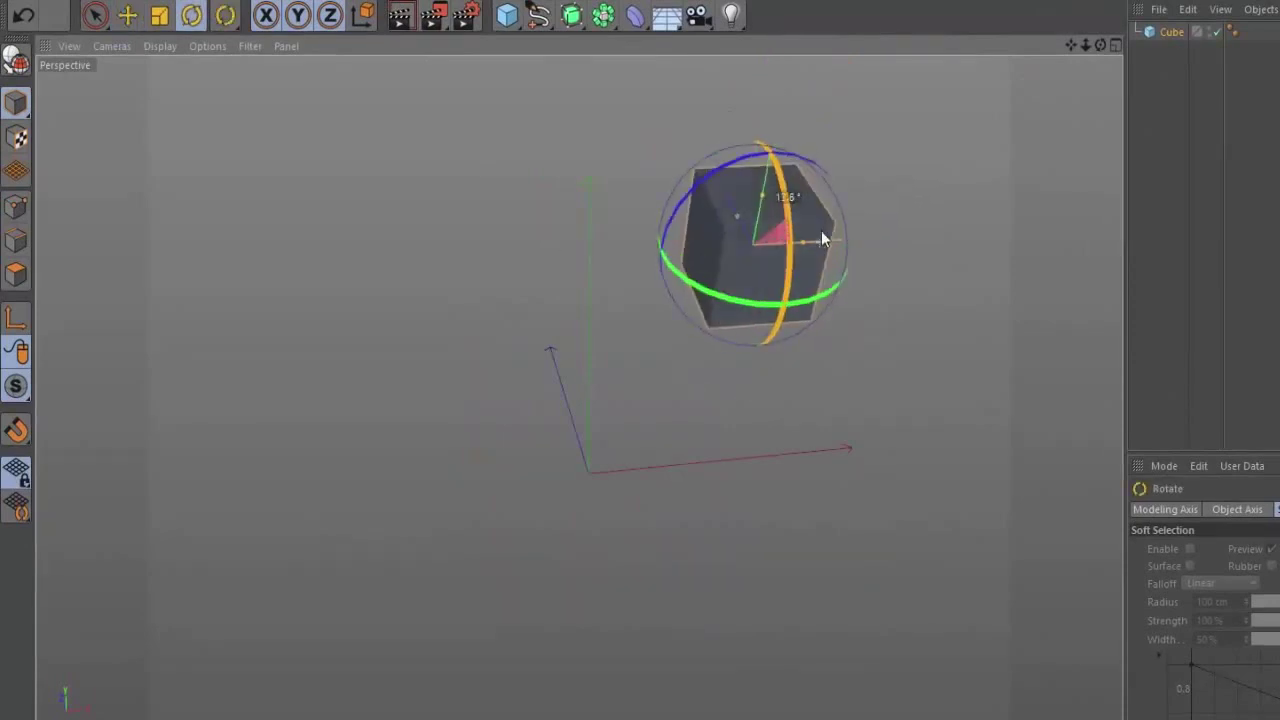
key(ctrl+z)
key(t)
drag(788, 308, 984, 281)
key(ctrl+z)
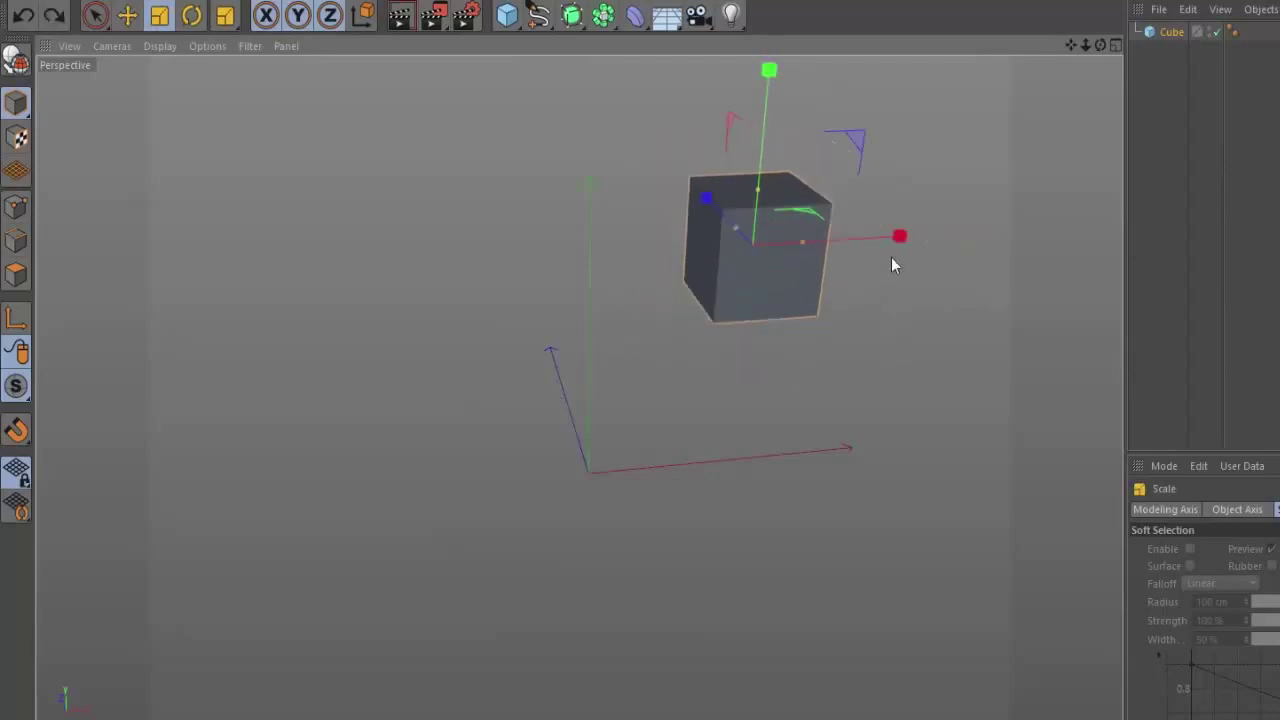
click(507, 8)
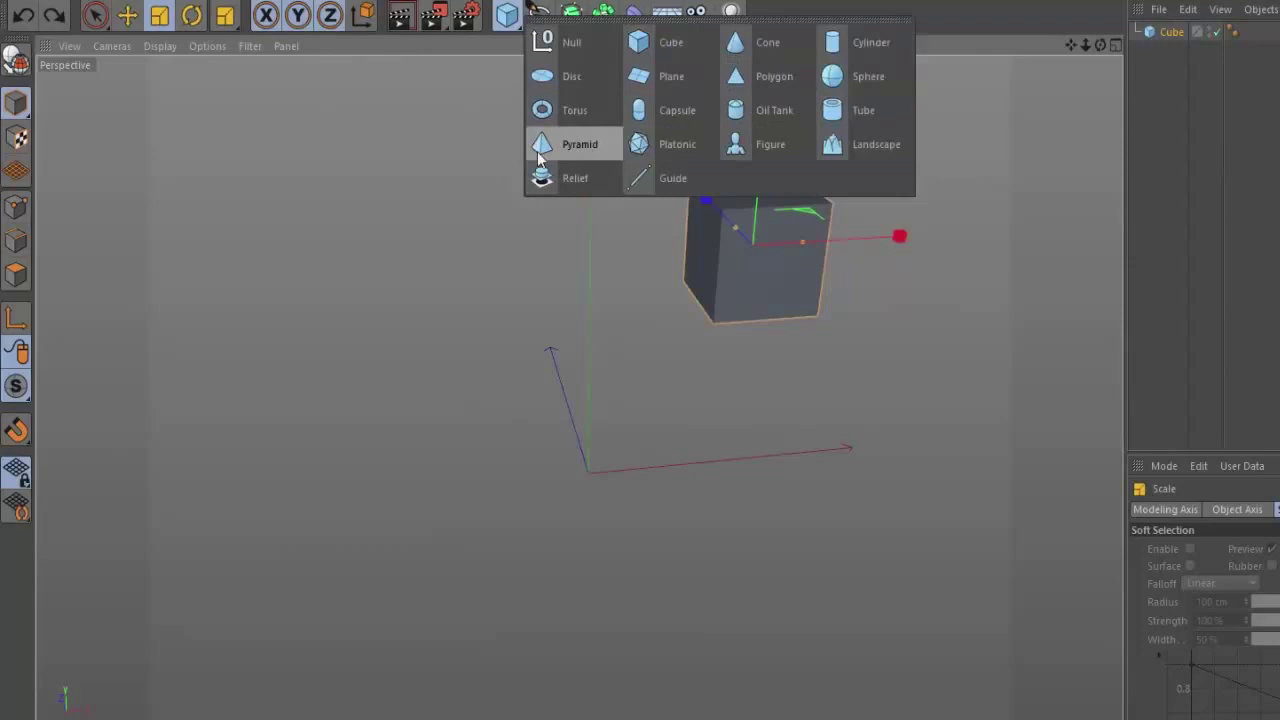
click(584, 172)
key(ctrl+z)
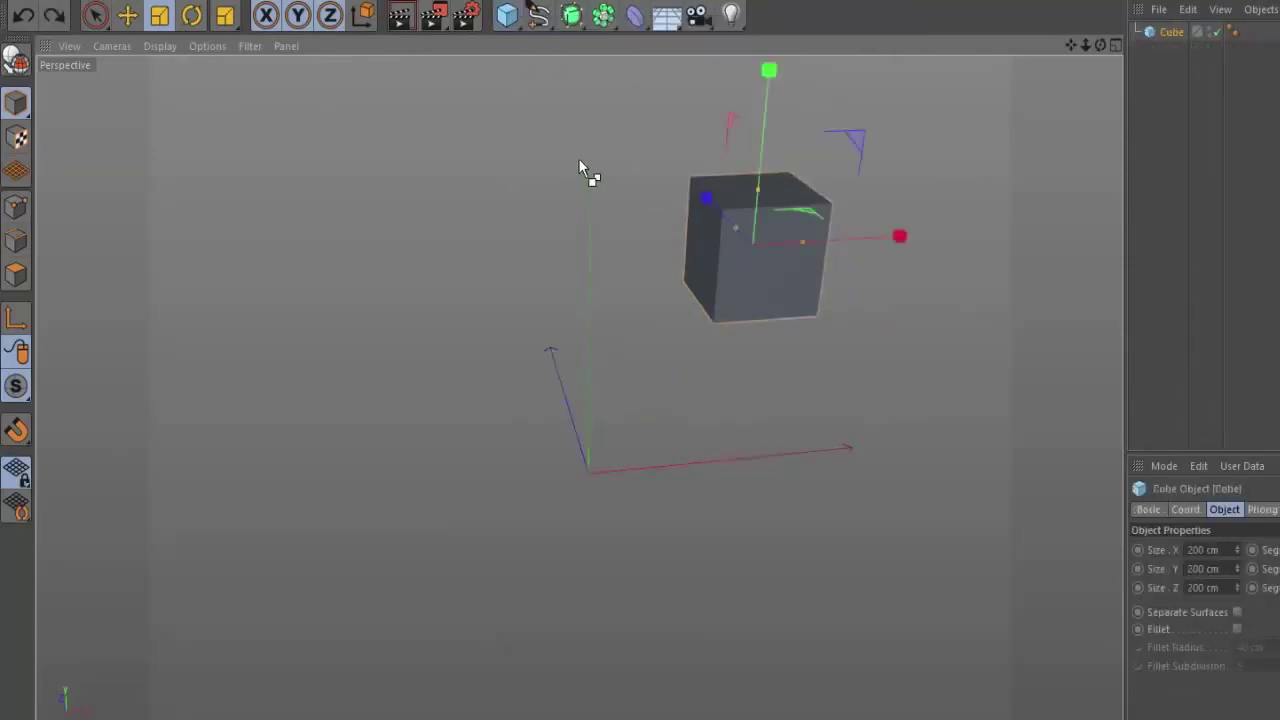
Add a Figure primitive, raise it above the origin and scale it down uniformly.
click(507, 12)
click(745, 147)
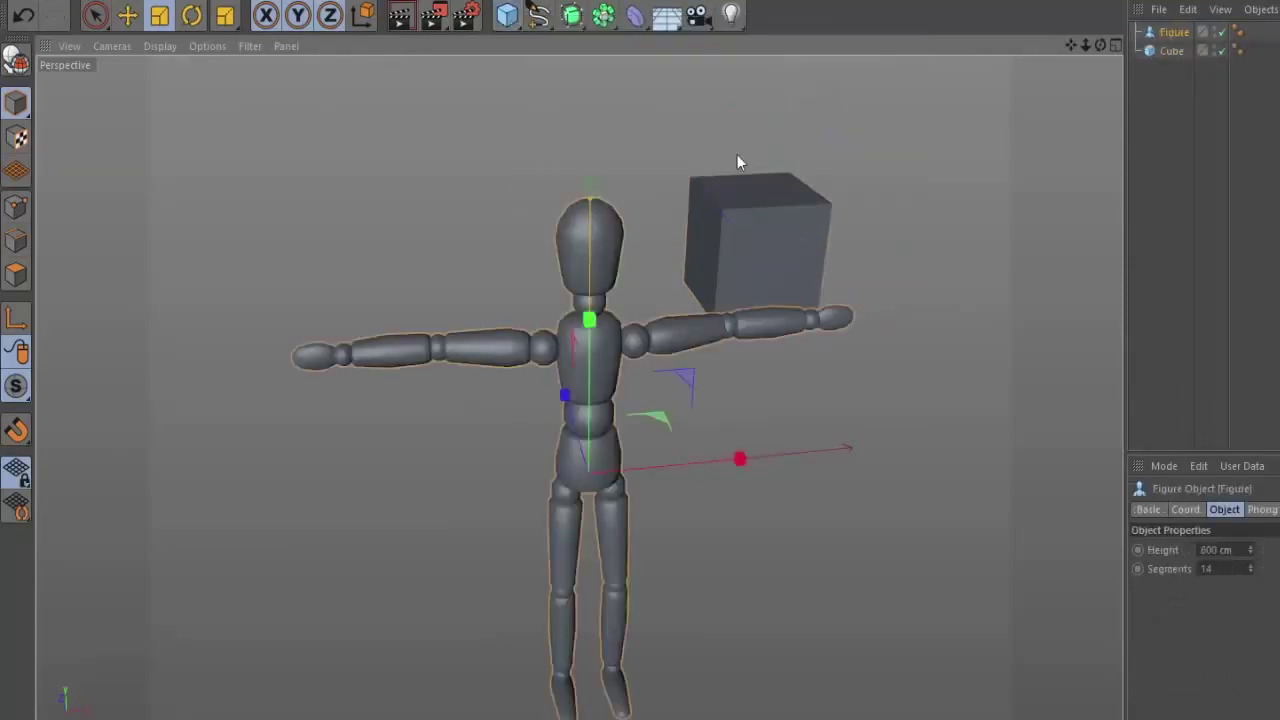
key(e)
drag(586, 328, 611, 134)
key(t)
drag(915, 184, 652, 260)
Move the figure back along the Z axis and lower it slightly along the Y axis.
key(e)
drag(560, 250, 516, 168)
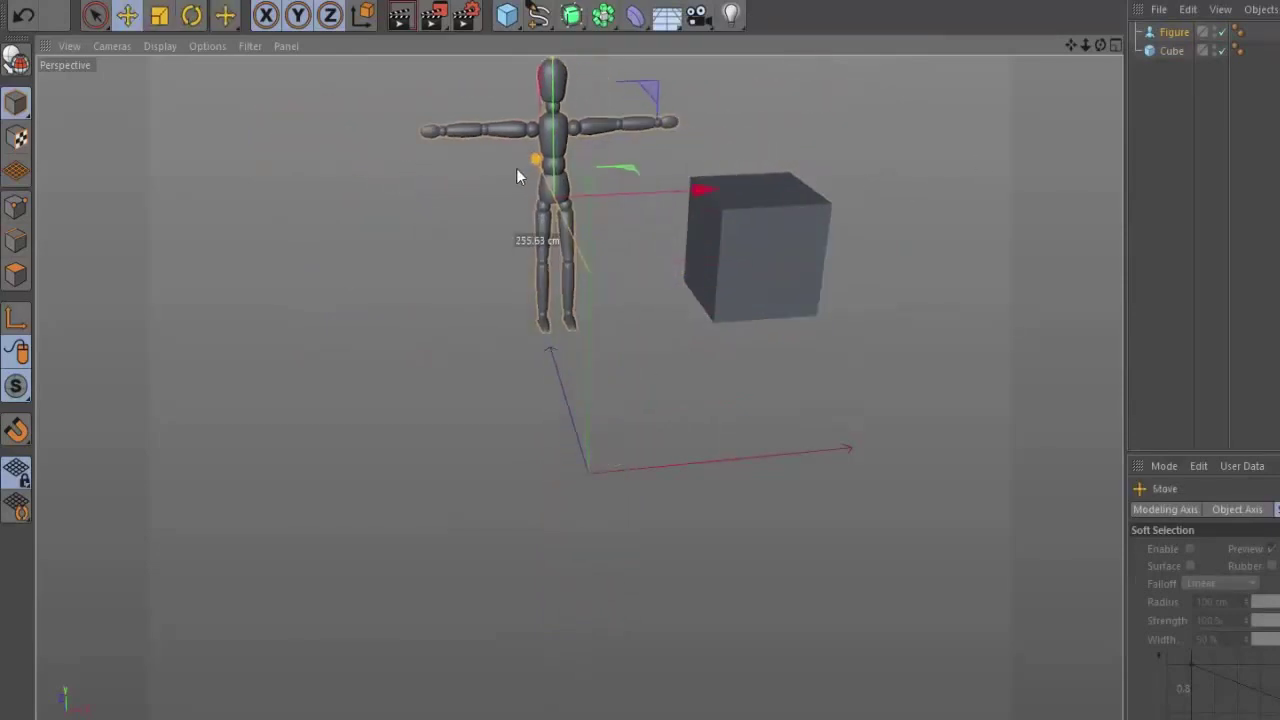
alt+drag(771, 93, 648, 238)
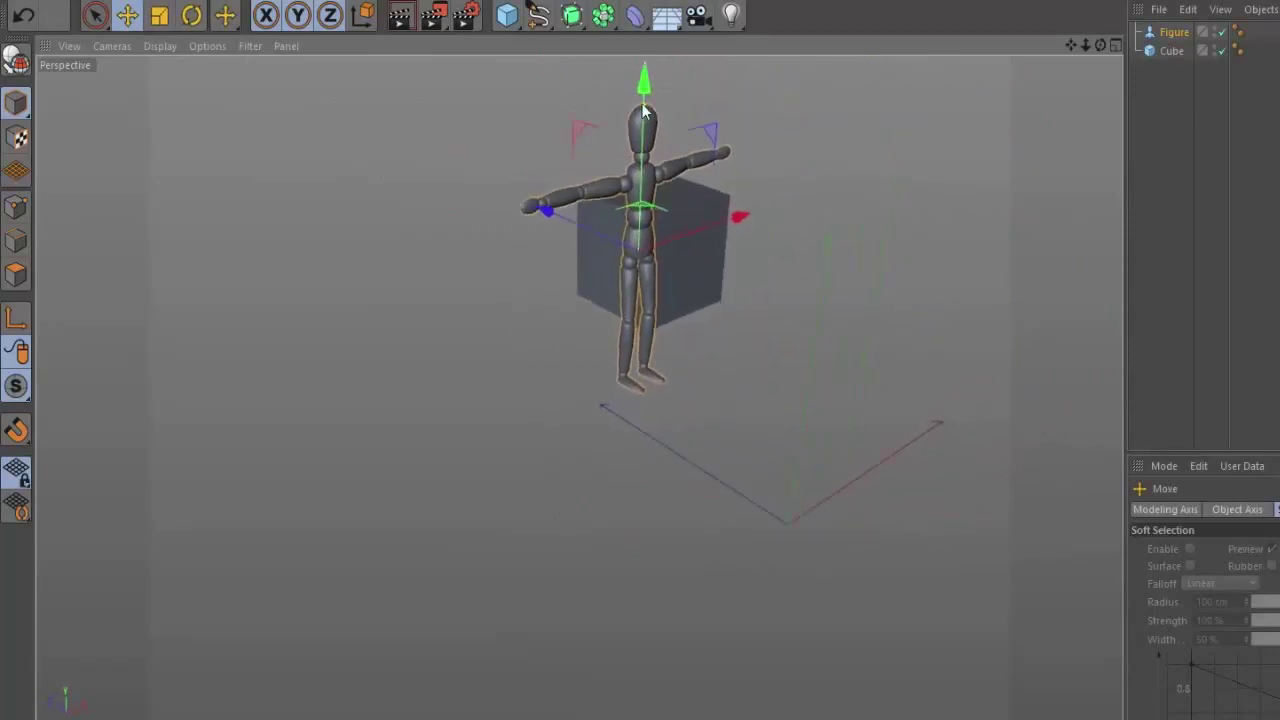
drag(644, 106, 639, 142)
alt+drag(646, 271, 556, 168)
alt+drag(561, 279, 526, 360)
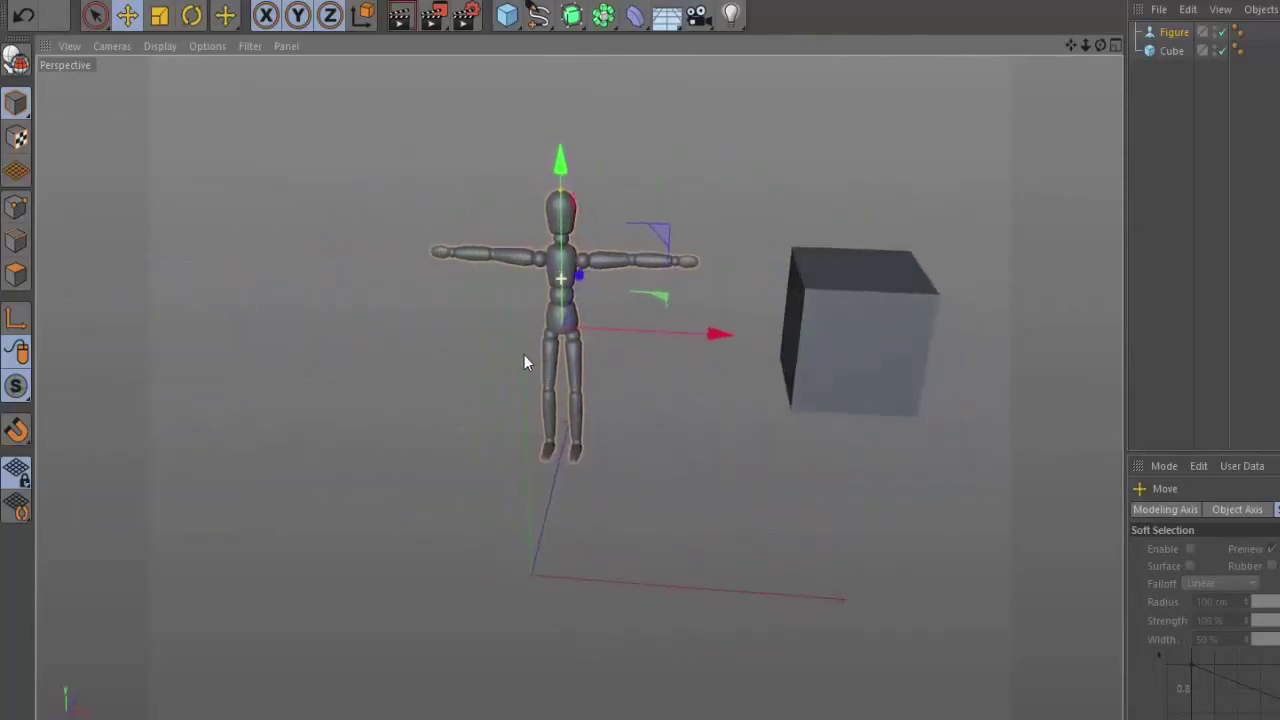
Add a Landscape primitive and stretch its height, its width to about 1070 cm, and its depth.
click(507, 14)
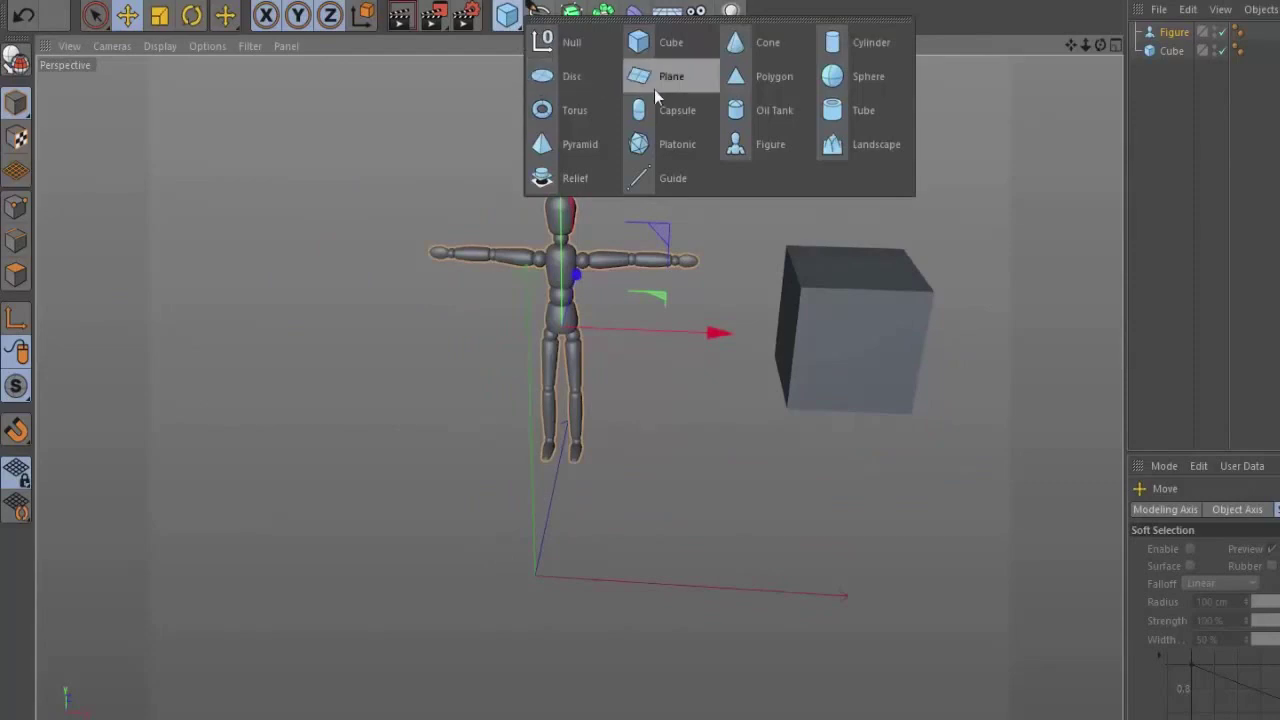
click(846, 134)
alt+drag(846, 134, 440, 382)
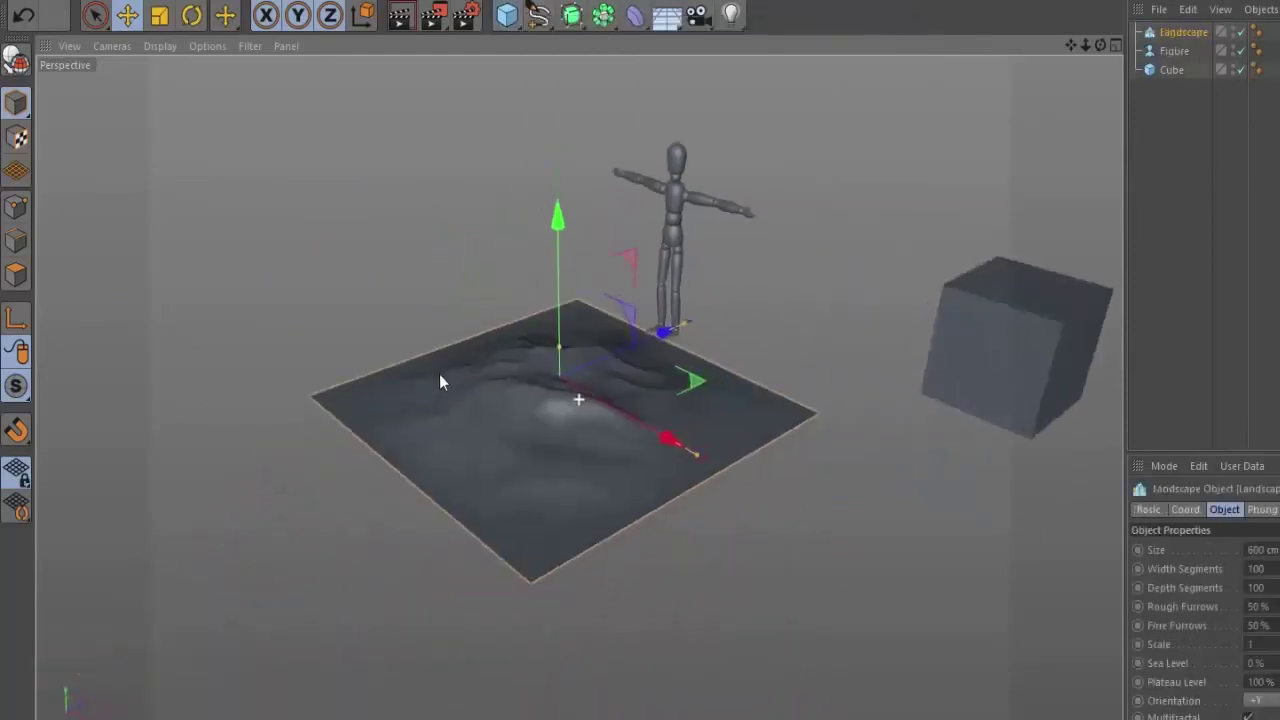
drag(545, 353, 578, 272)
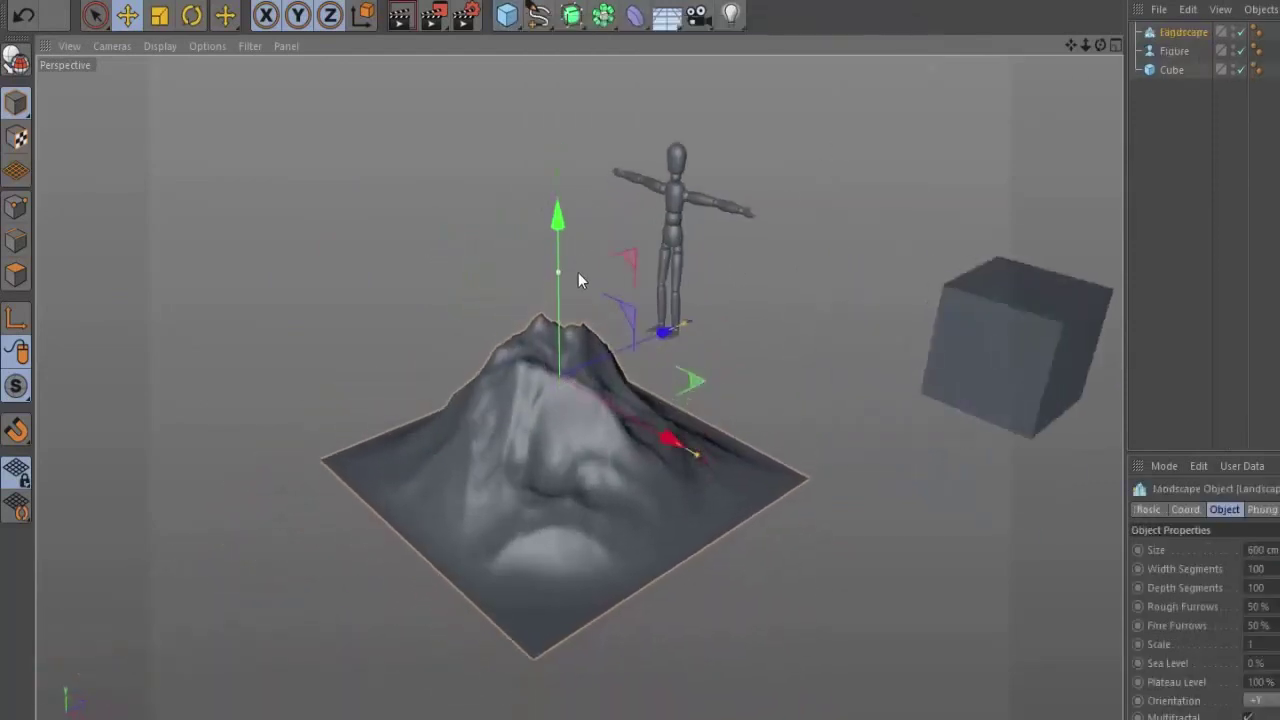
drag(689, 464, 826, 566)
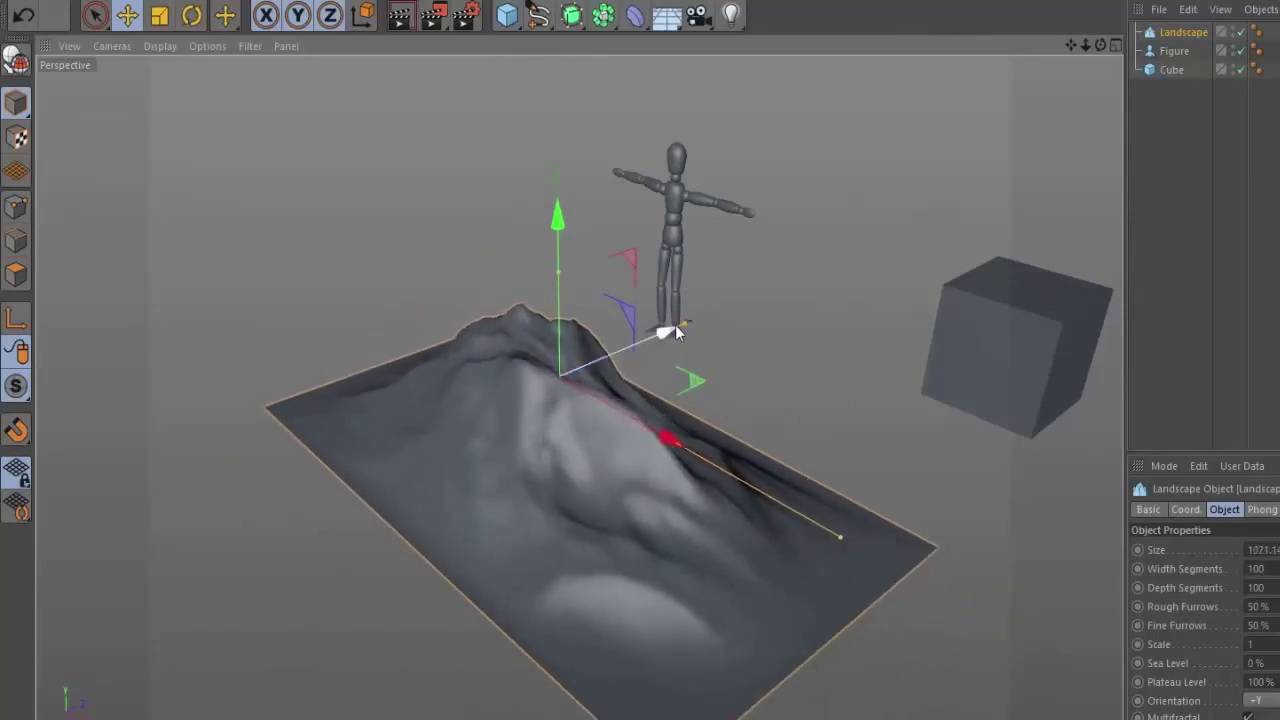
alt+drag(696, 320, 768, 300)
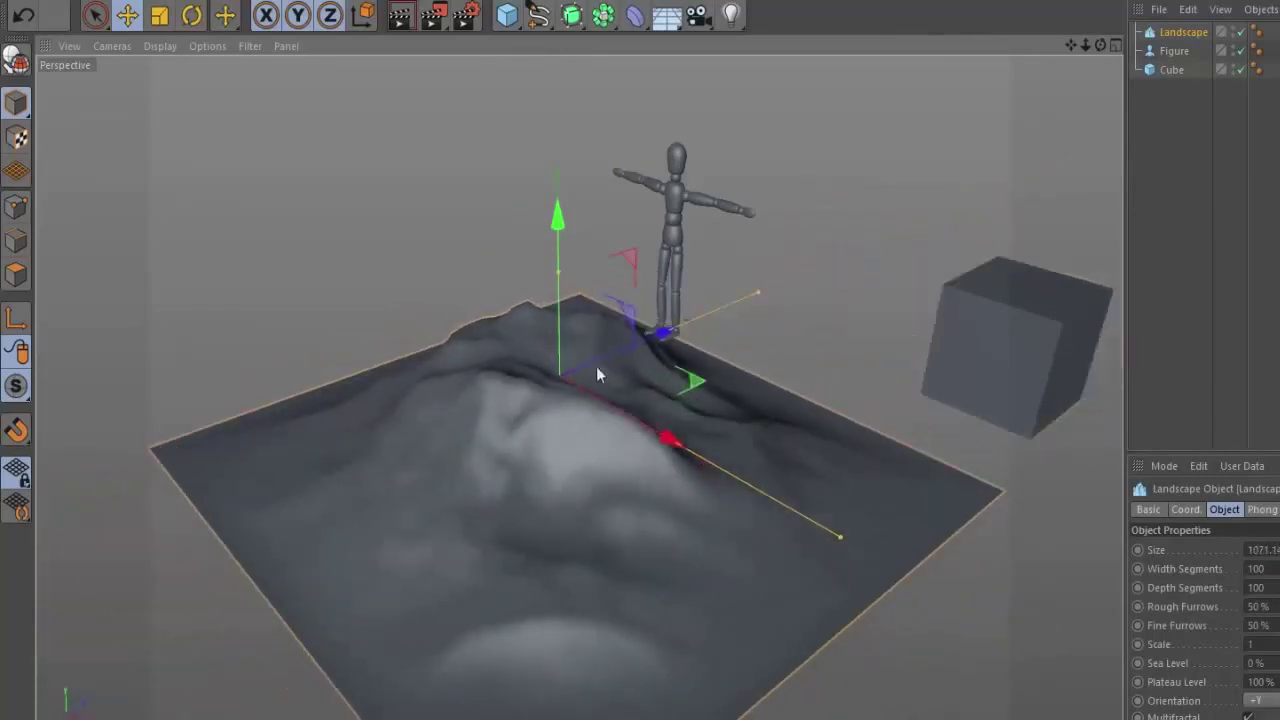
Widen the landscape to about 1177 cm and raise its width and depth segments to 1000 each.
alt+drag(597, 371, 784, 386)
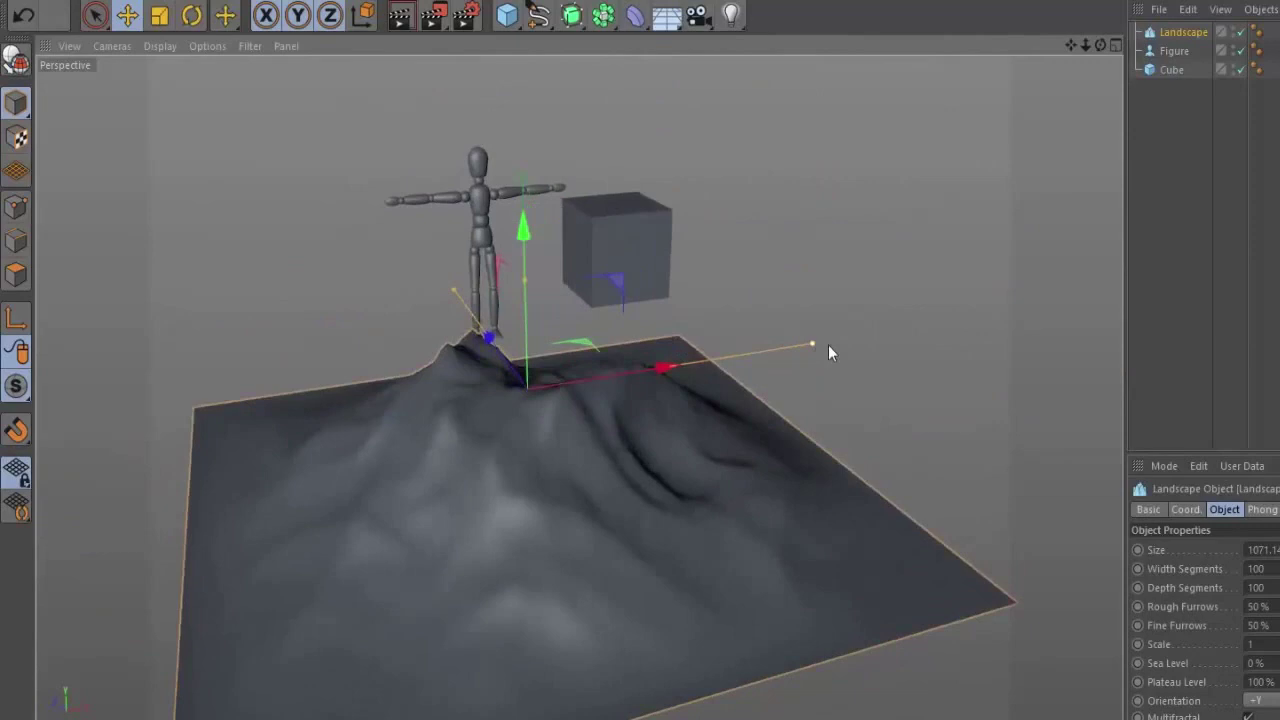
drag(828, 345, 842, 342)
alt+right_drag(474, 400, 570, 412)
alt+drag(551, 437, 543, 393)
alt+right_drag(543, 393, 497, 430)
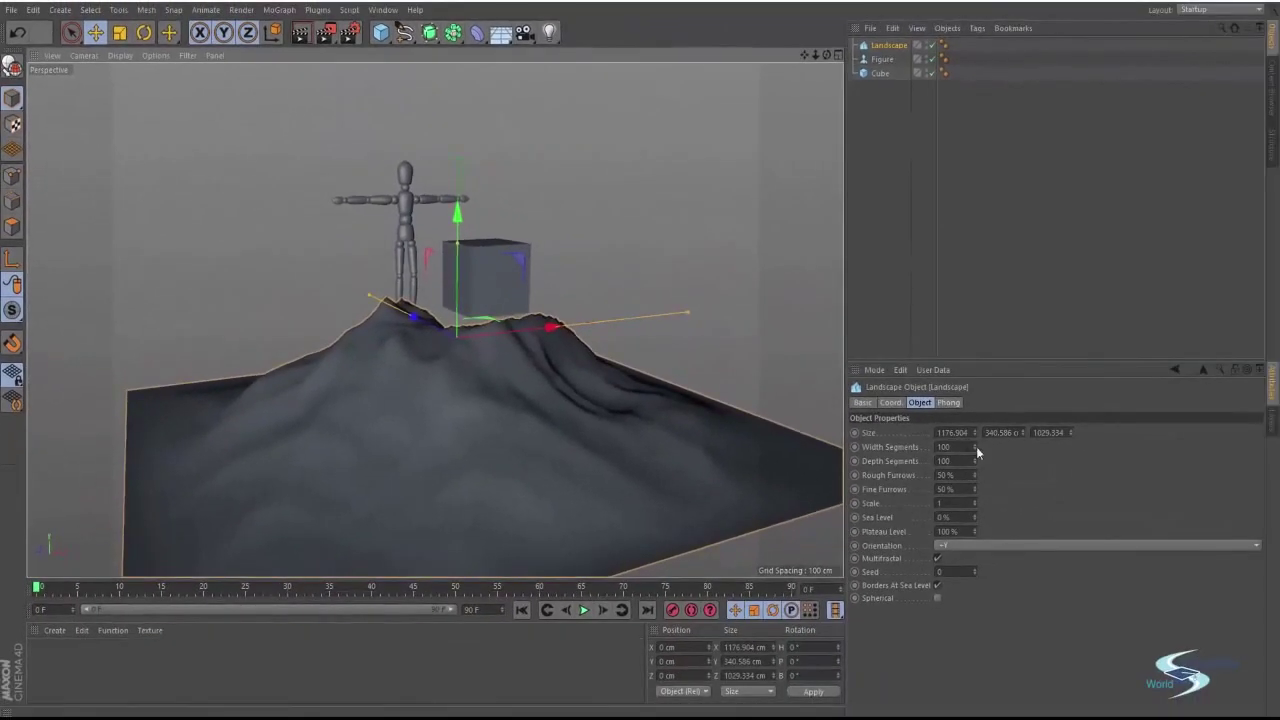
mouse_move(976, 446)
mouse_down()
mouse_move(1000, 436)
mouse_move(992, 452)
mouse_up()
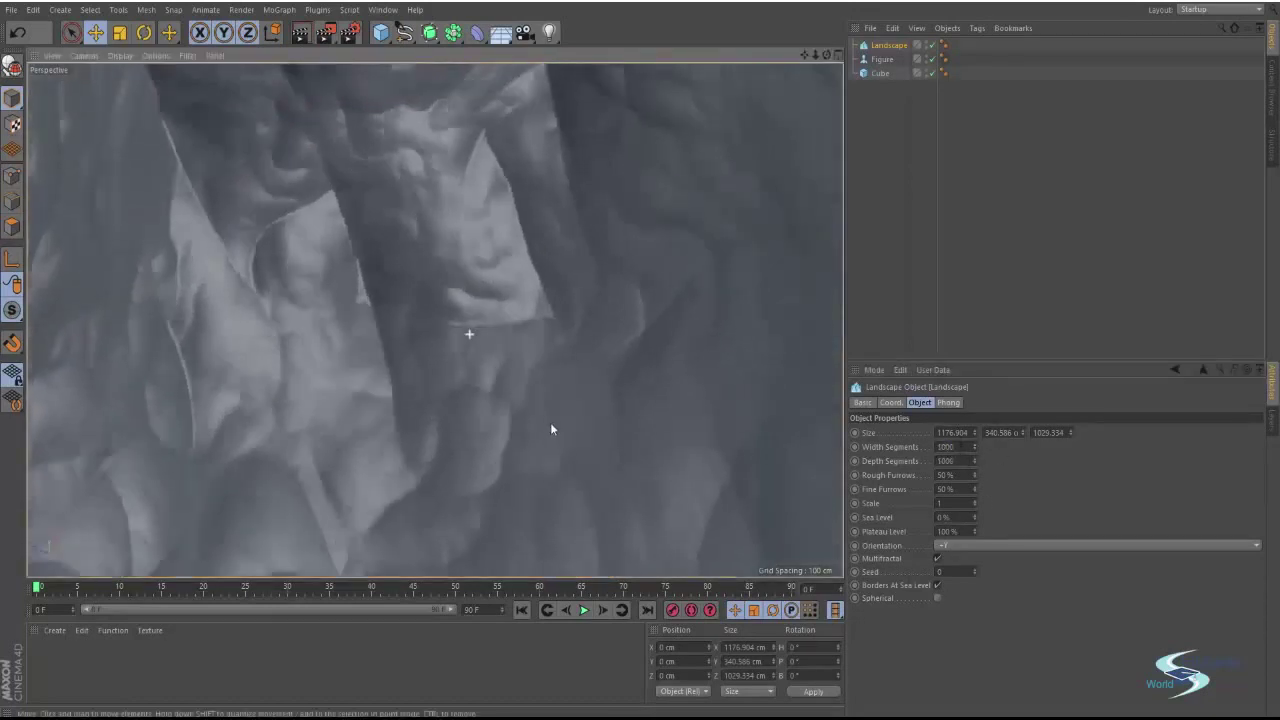
Render a preview of the figure standing on the detailed landscape directly in the perspective view.
alt+right_drag(551, 428, 270, 342)
alt+drag(270, 342, 341, 401)
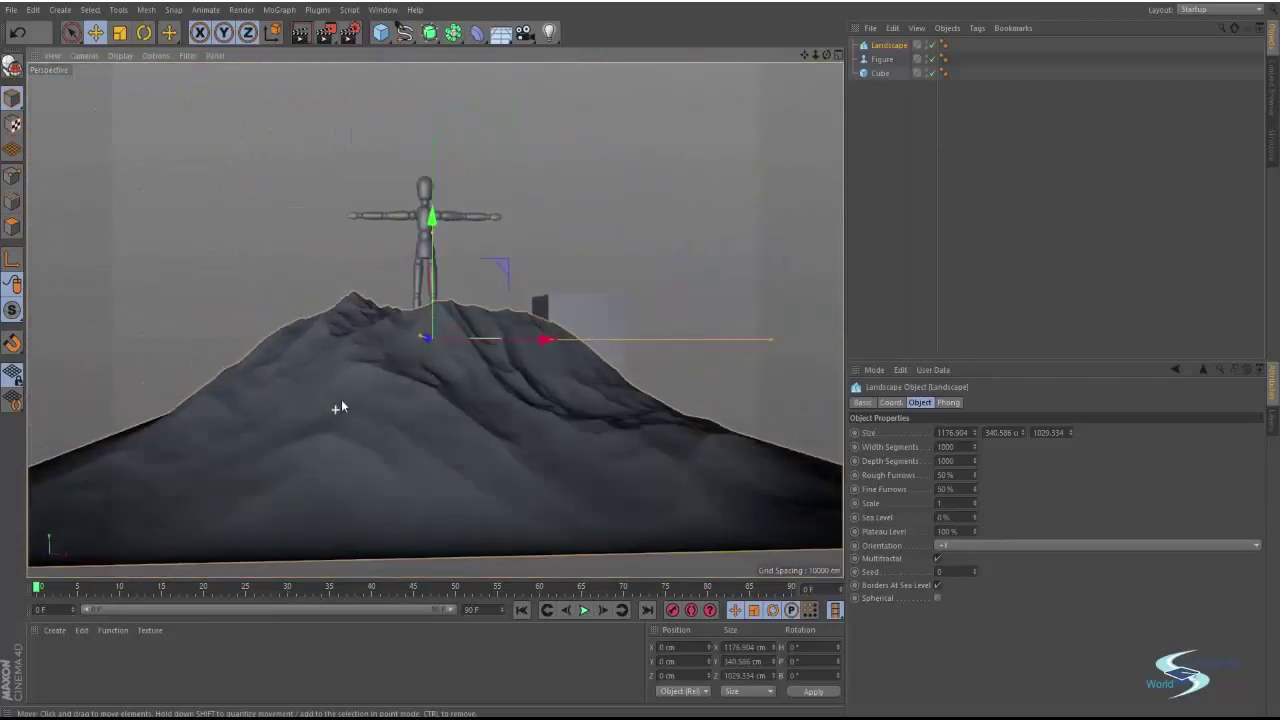
alt+right_drag(322, 366, 336, 358)
alt+drag(336, 358, 195, 362)
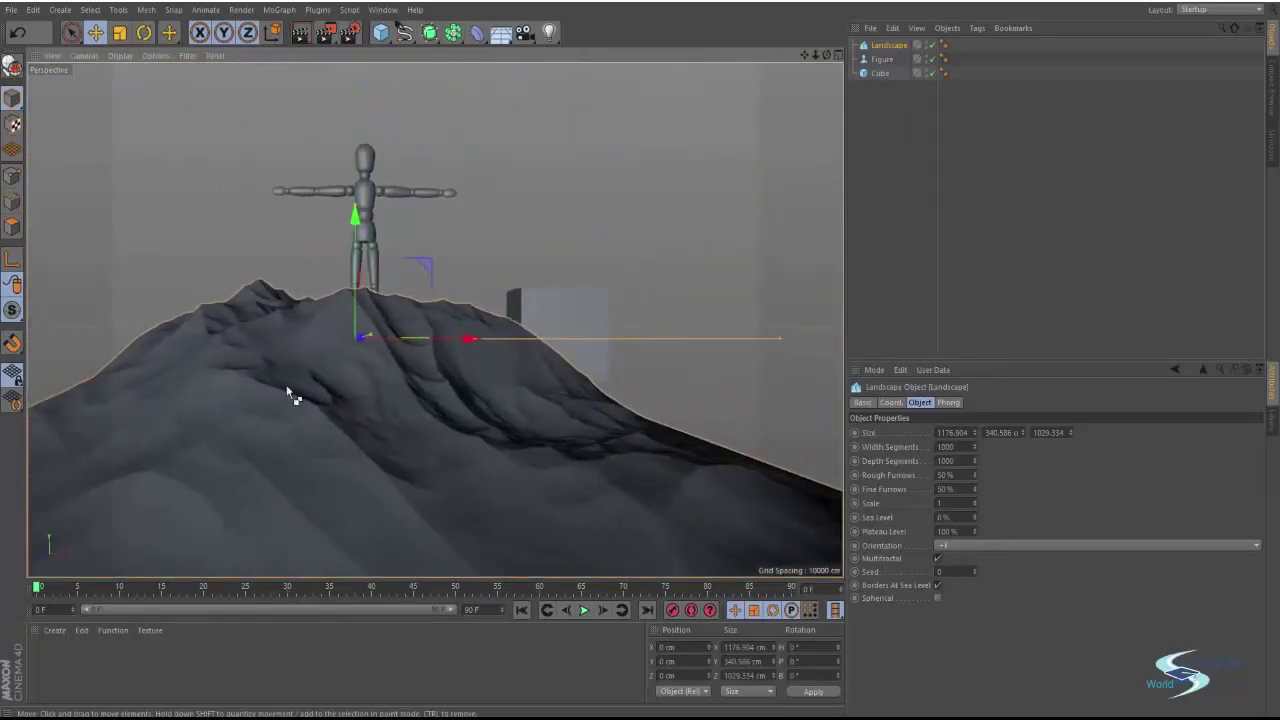
key(ctrl+r)
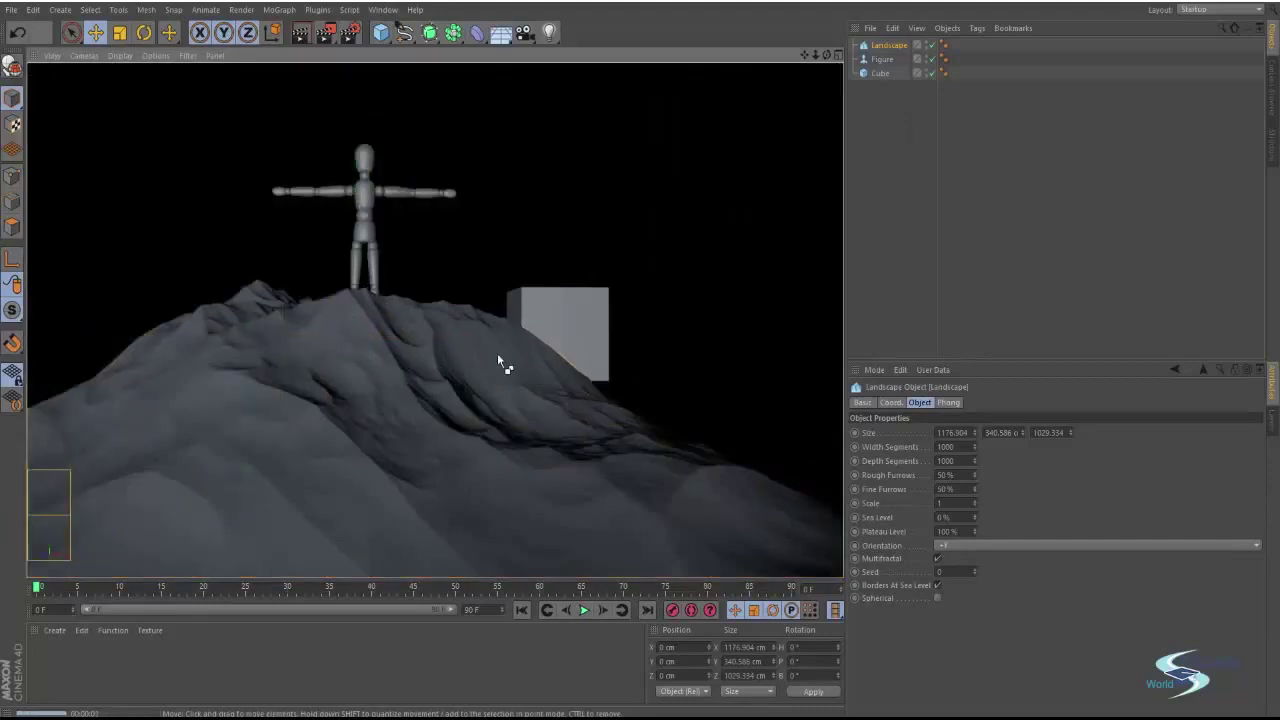
scroll(497, 365, down, 10)
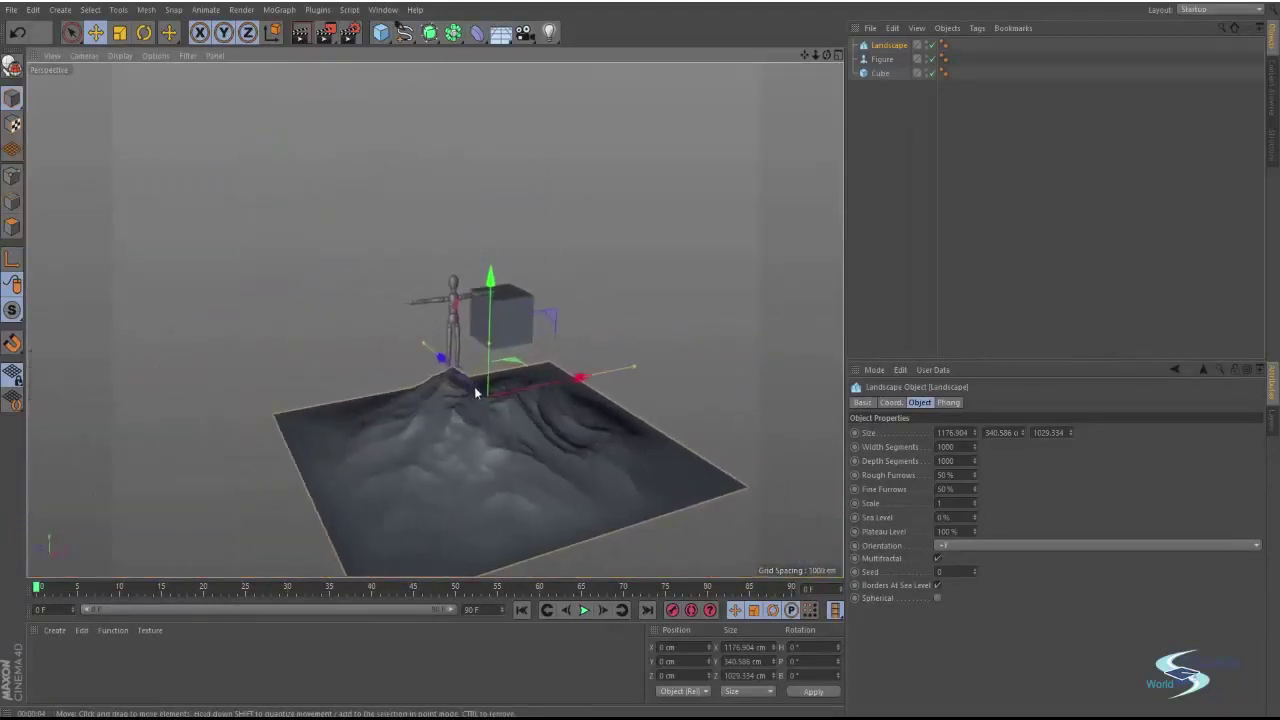
Draw a closed six-point spline with the Cubic spline tool in the empty space beside the cube.
scroll(485, 370, up, 5)
click(404, 32)
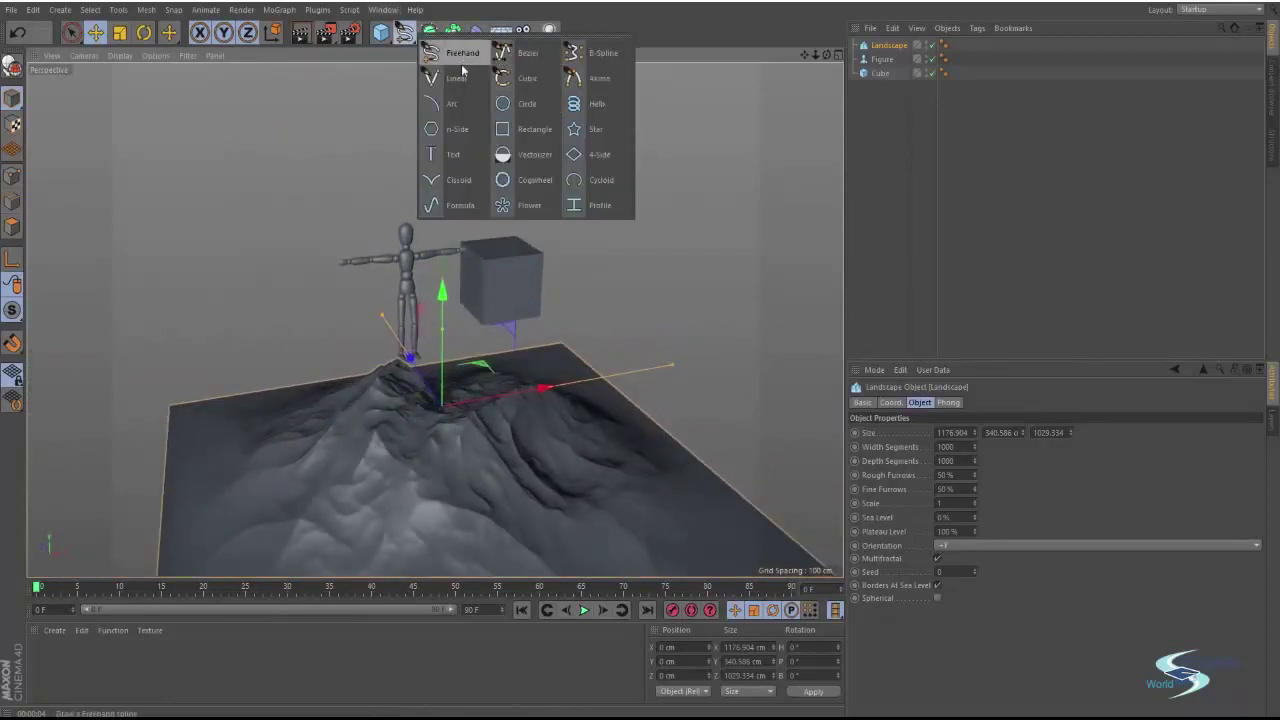
click(514, 82)
scroll(495, 250, up, 3)
alt+drag(491, 248, 510, 288)
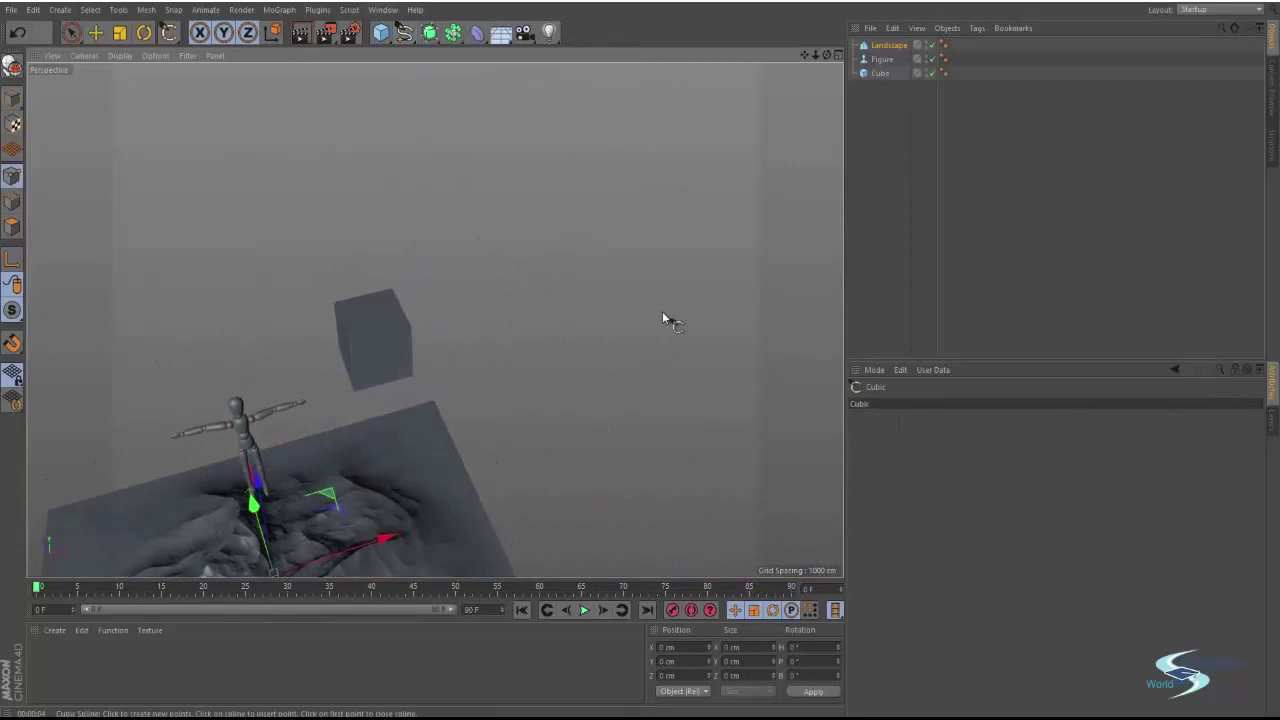
click(662, 306)
click(558, 282)
click(563, 402)
click(733, 412)
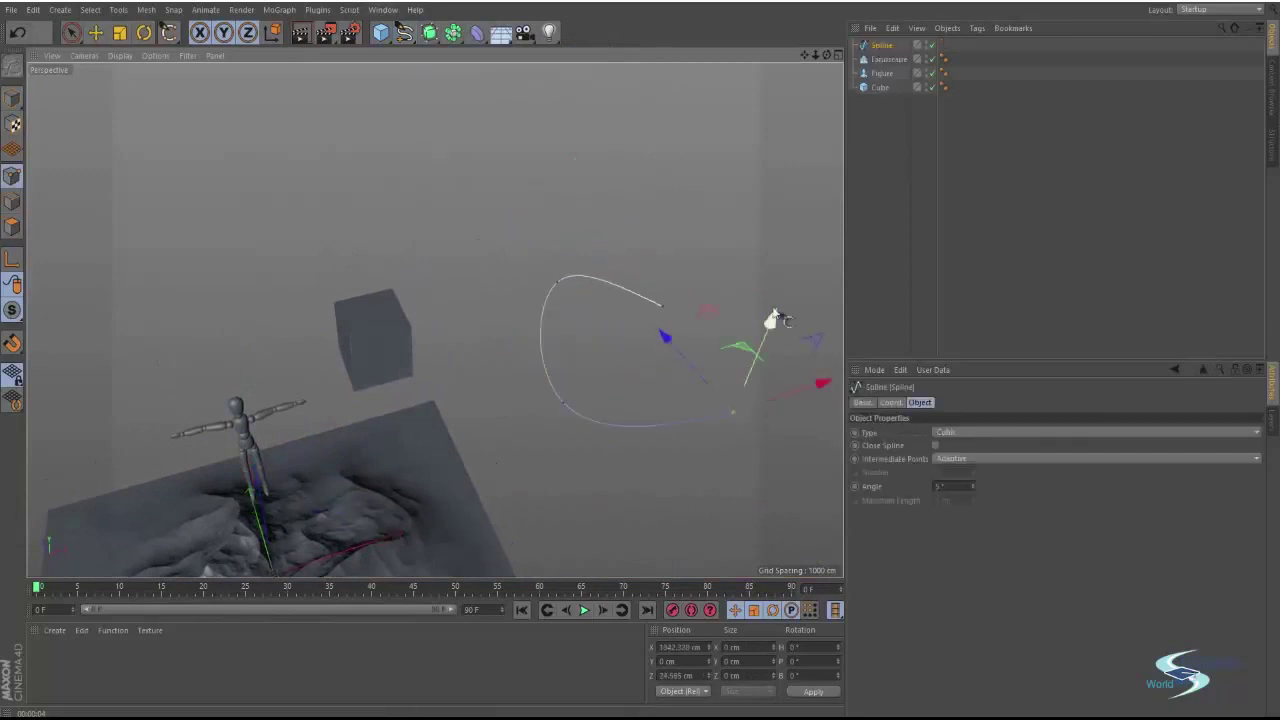
click(795, 266)
click(710, 255)
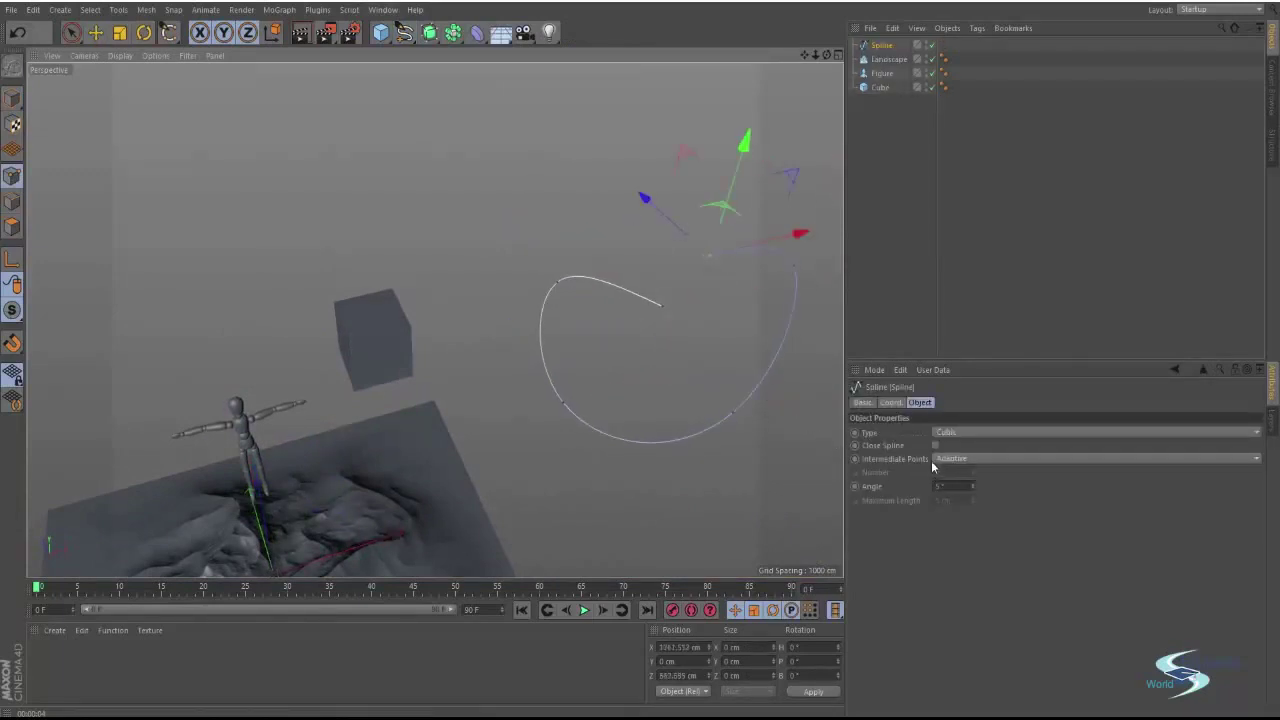
key(e)
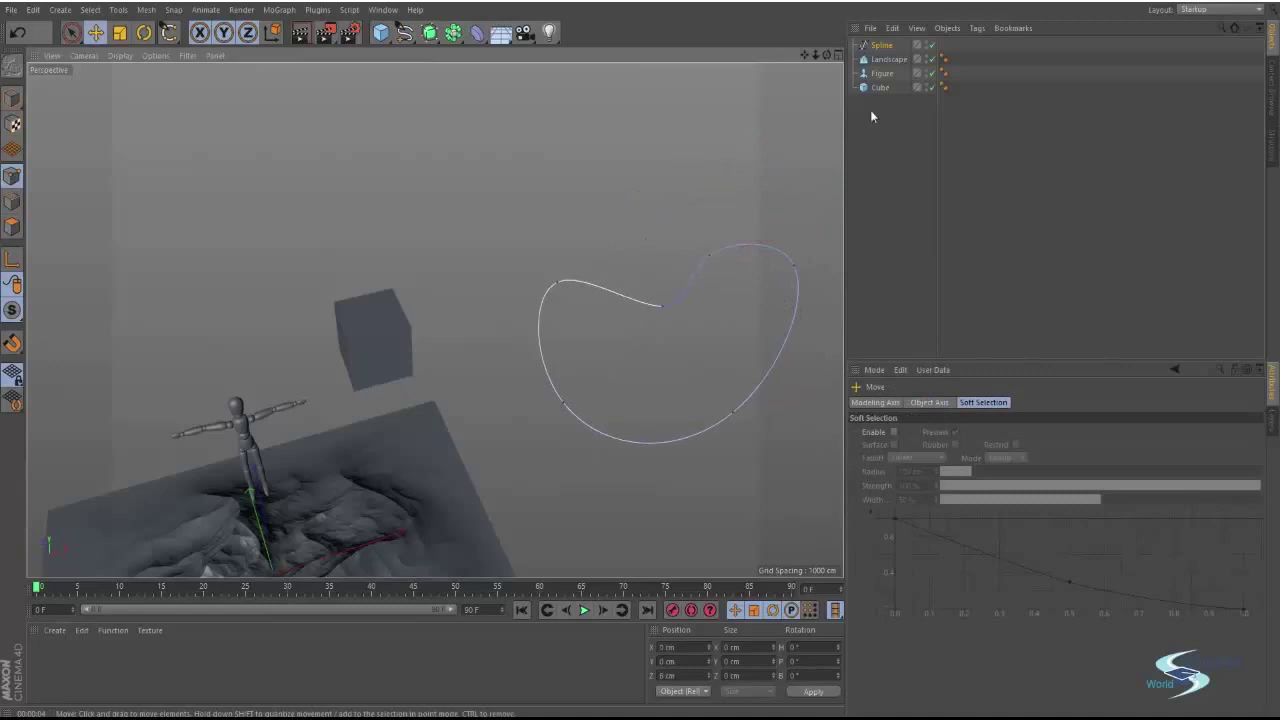
Extrude the closed spline along the Y axis by making it the child of an Extrude object.
click(881, 45)
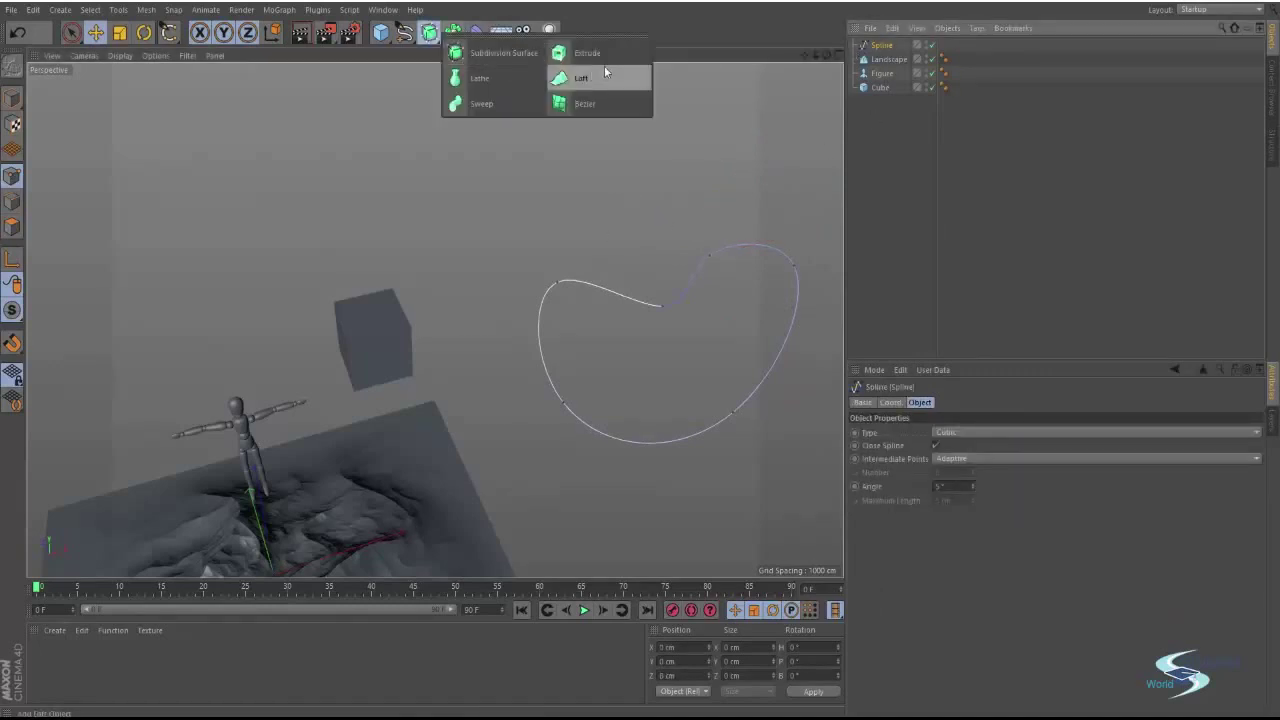
alt+click(609, 56)
alt+drag(626, 234, 464, 290)
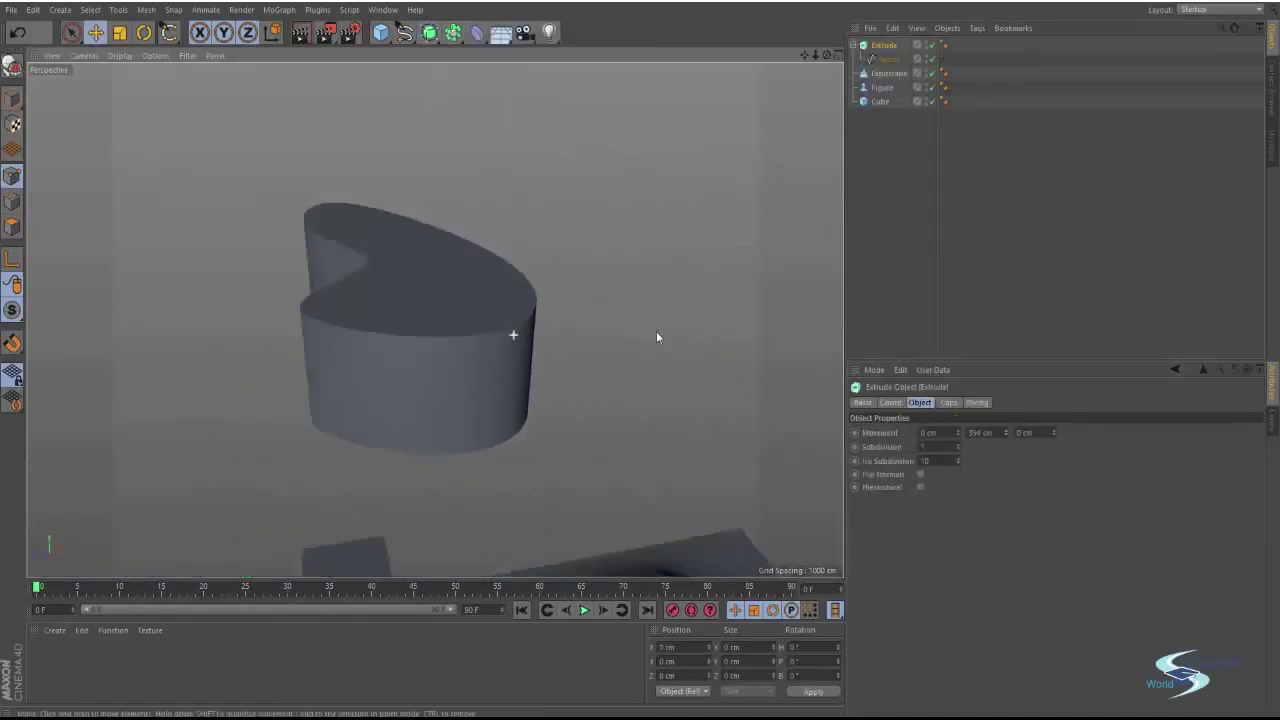
click(879, 148)
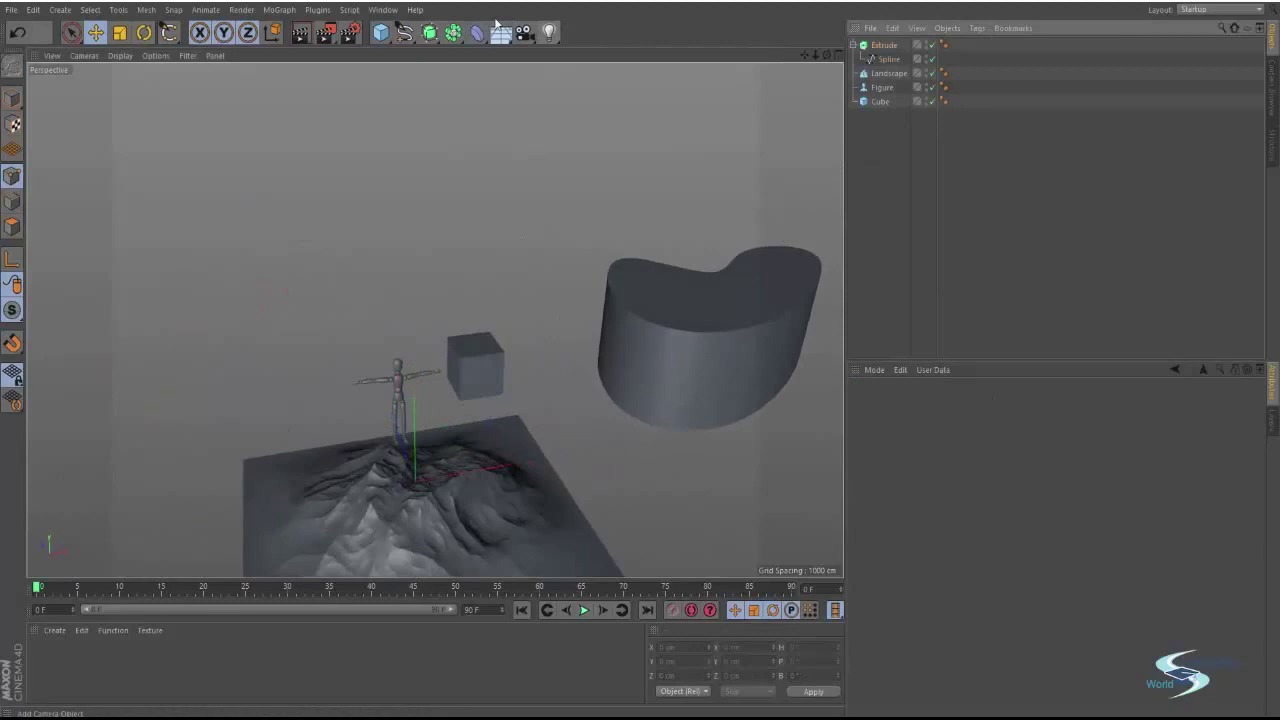
Add a Rectangle spline and move it up and well away from the landscape.
click(438, 35)
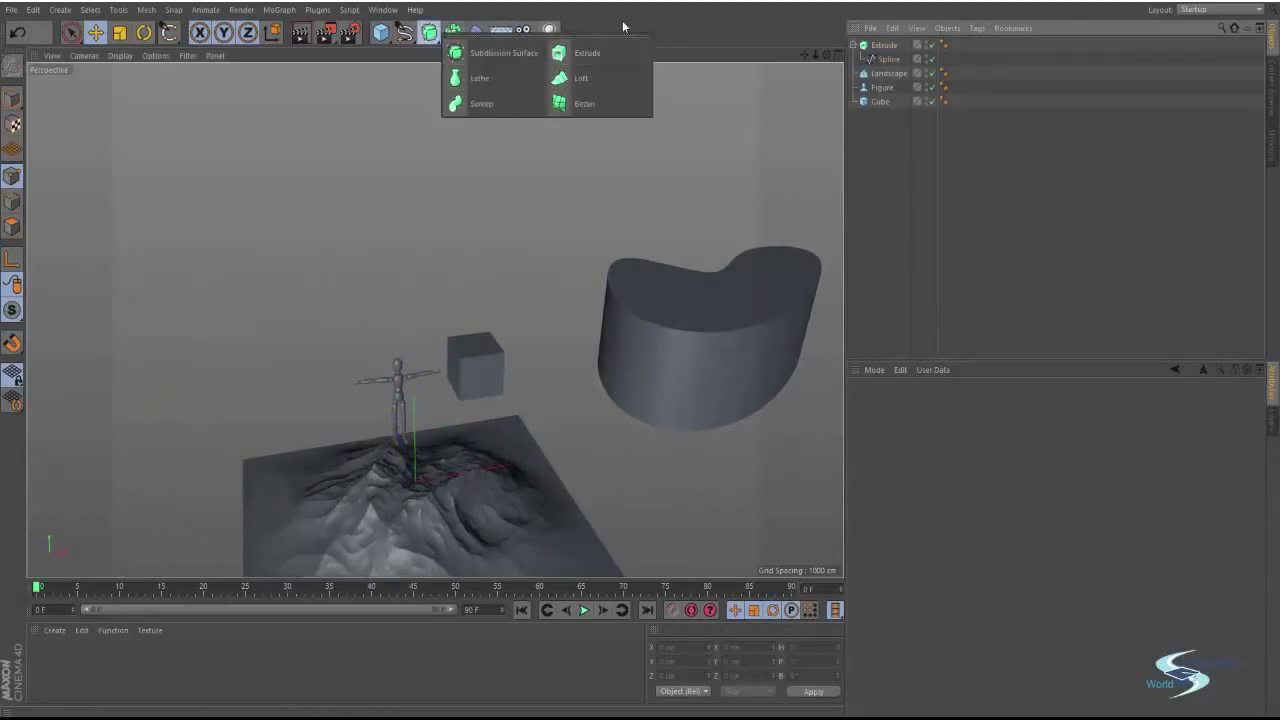
click(428, 35)
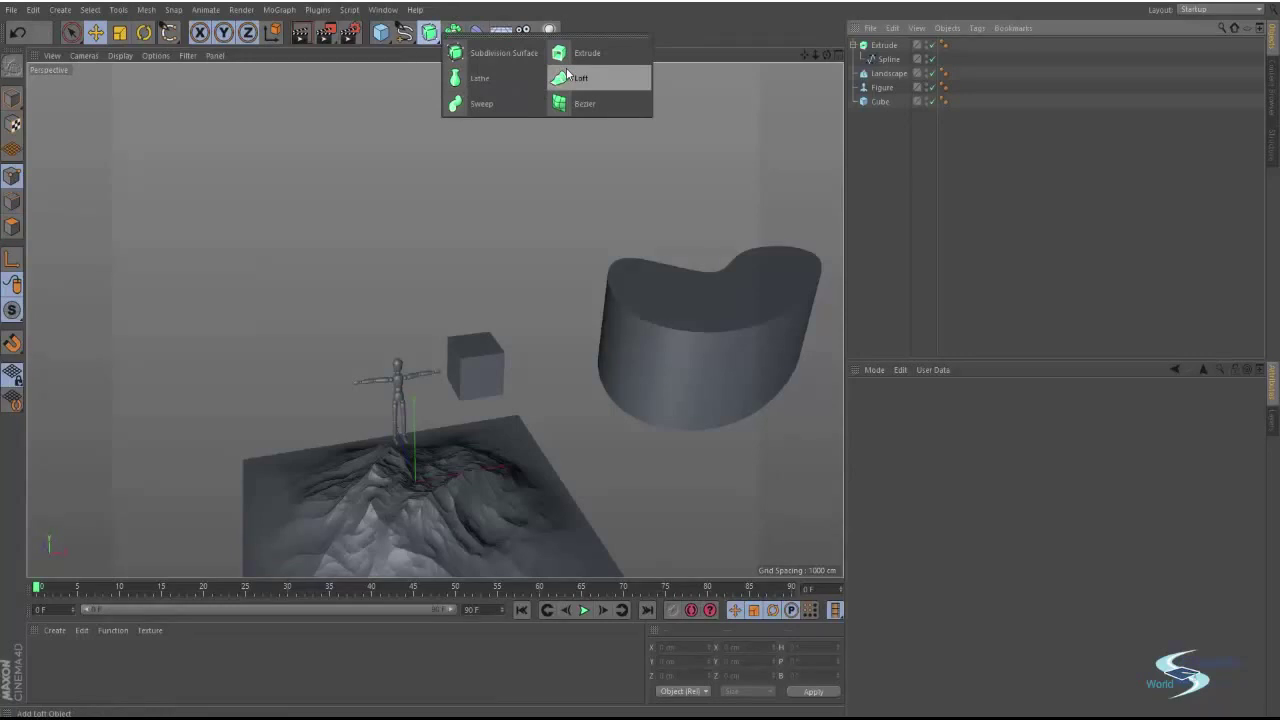
click(412, 37)
click(515, 128)
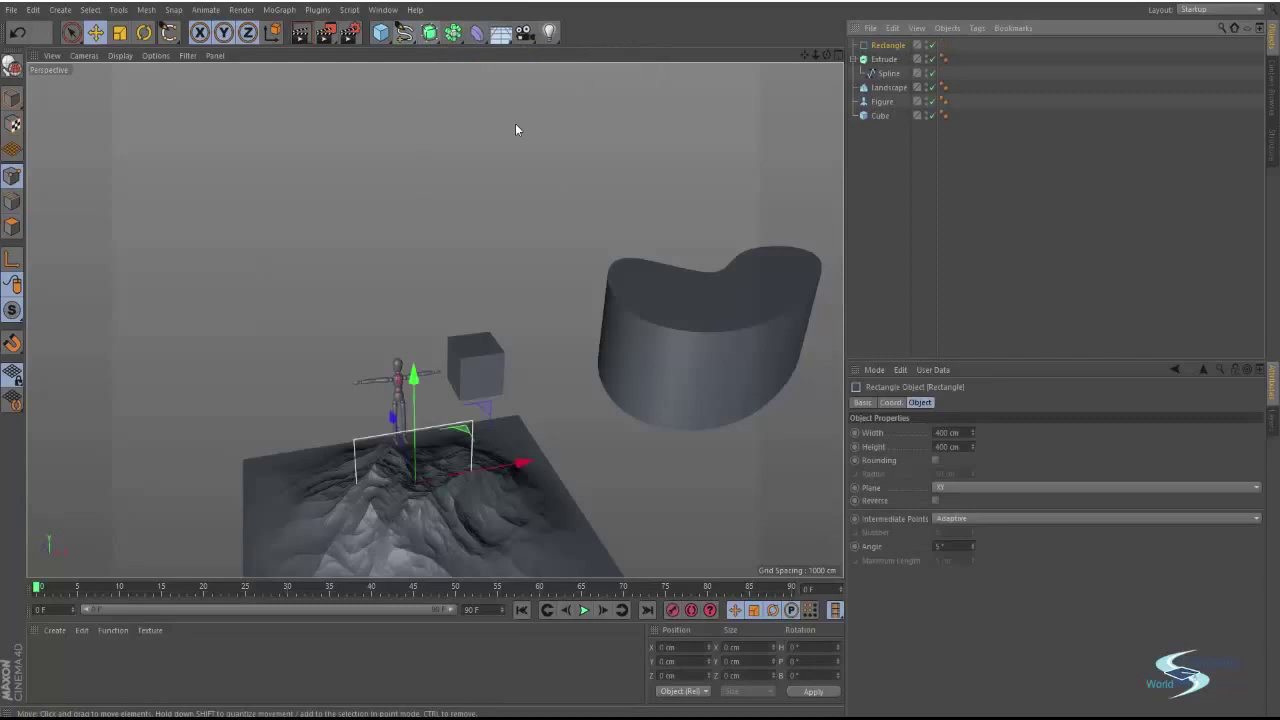
drag(412, 404, 424, 272)
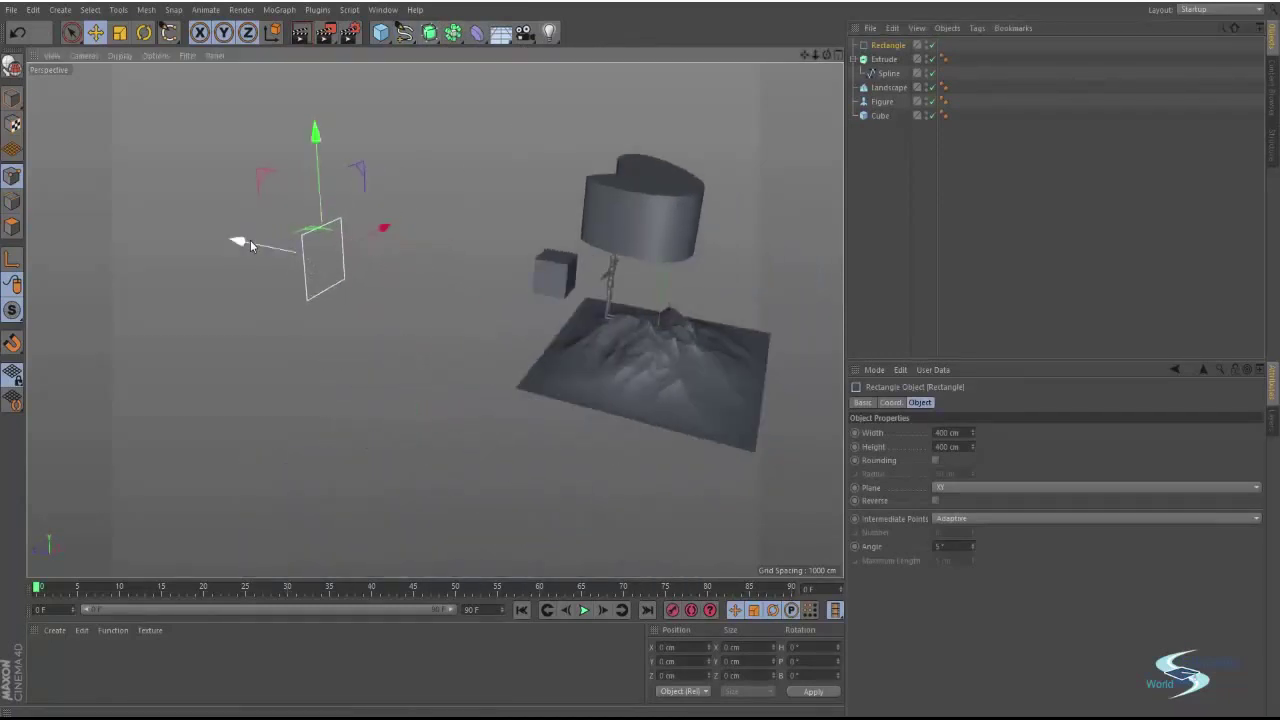
Duplicate the rectangle twice along the Z axis, raising the last copy and lowering the middle one.
drag(240, 245, 330, 276)
drag(421, 174, 420, 122)
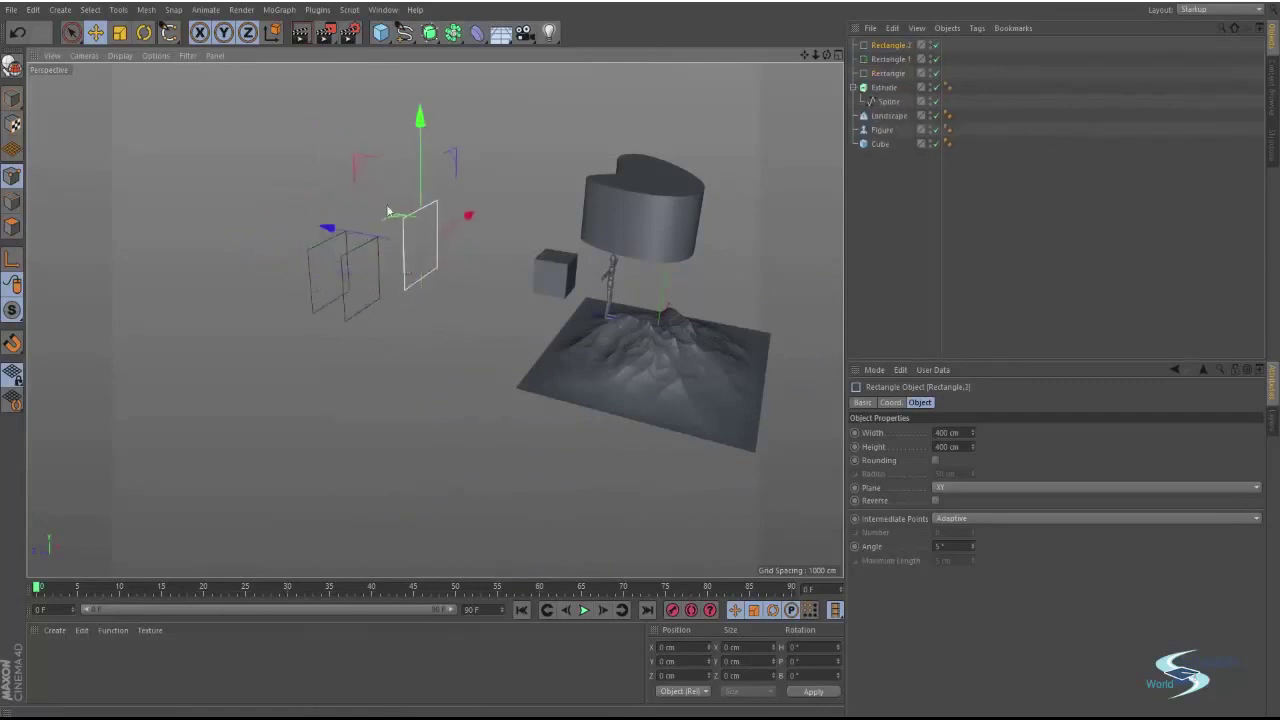
click(890, 60)
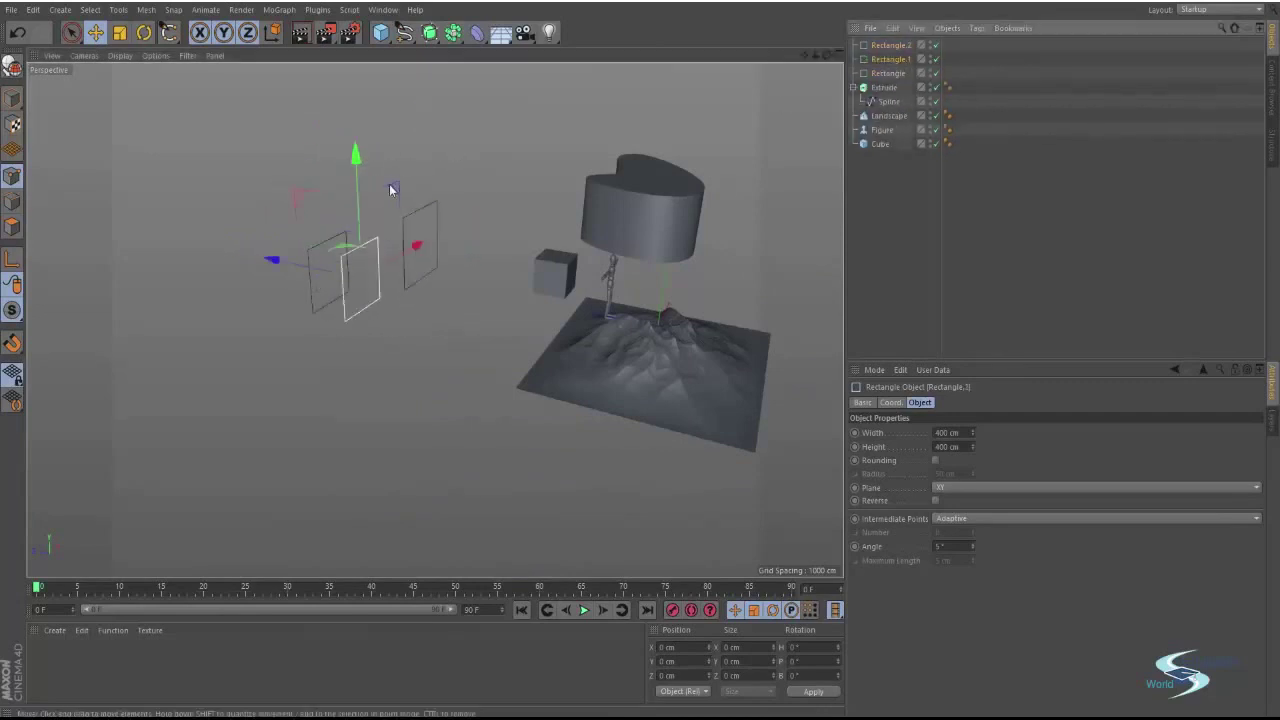
Add a Loft object and nest the three rectangles under it to form a connected surface.
drag(432, 36, 577, 80)
click(881, 62)
shift+click(880, 90)
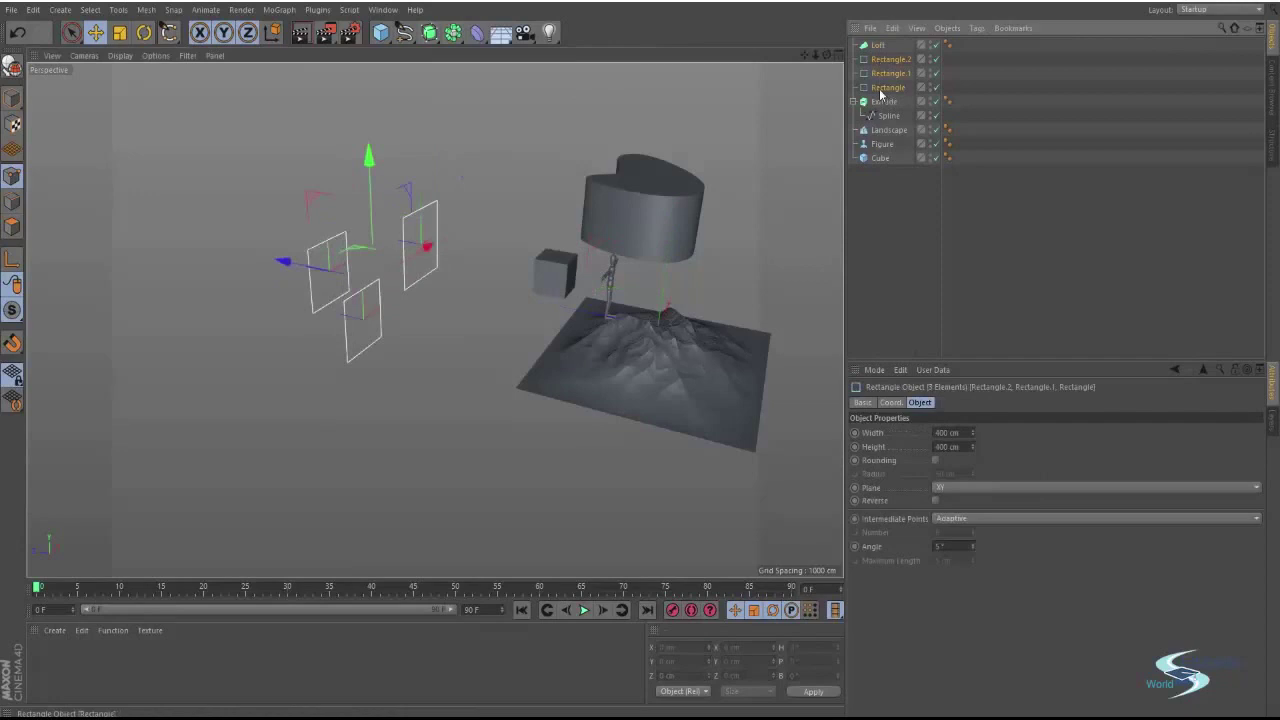
drag(882, 47, 883, 47)
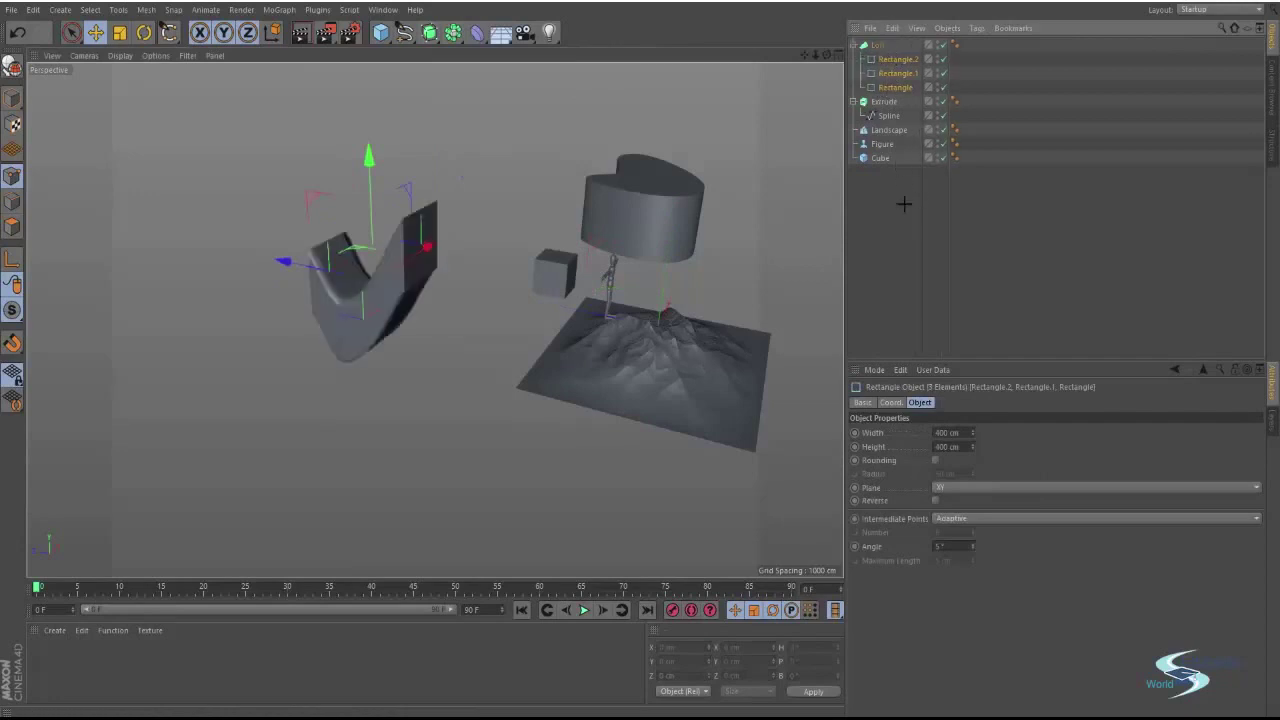
click(904, 204)
Stretch the loft by moving its two end rectangles outward and upward.
alt+drag(480, 320, 440, 305)
click(887, 60)
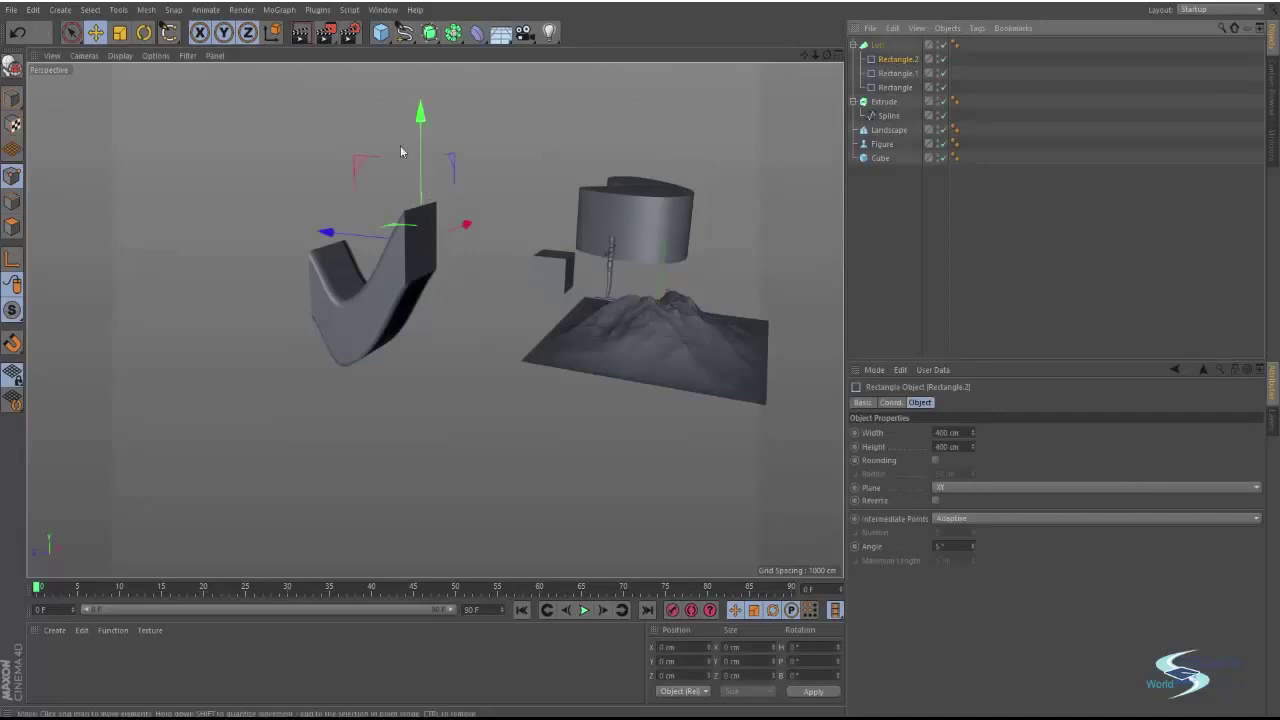
drag(401, 151, 458, 131)
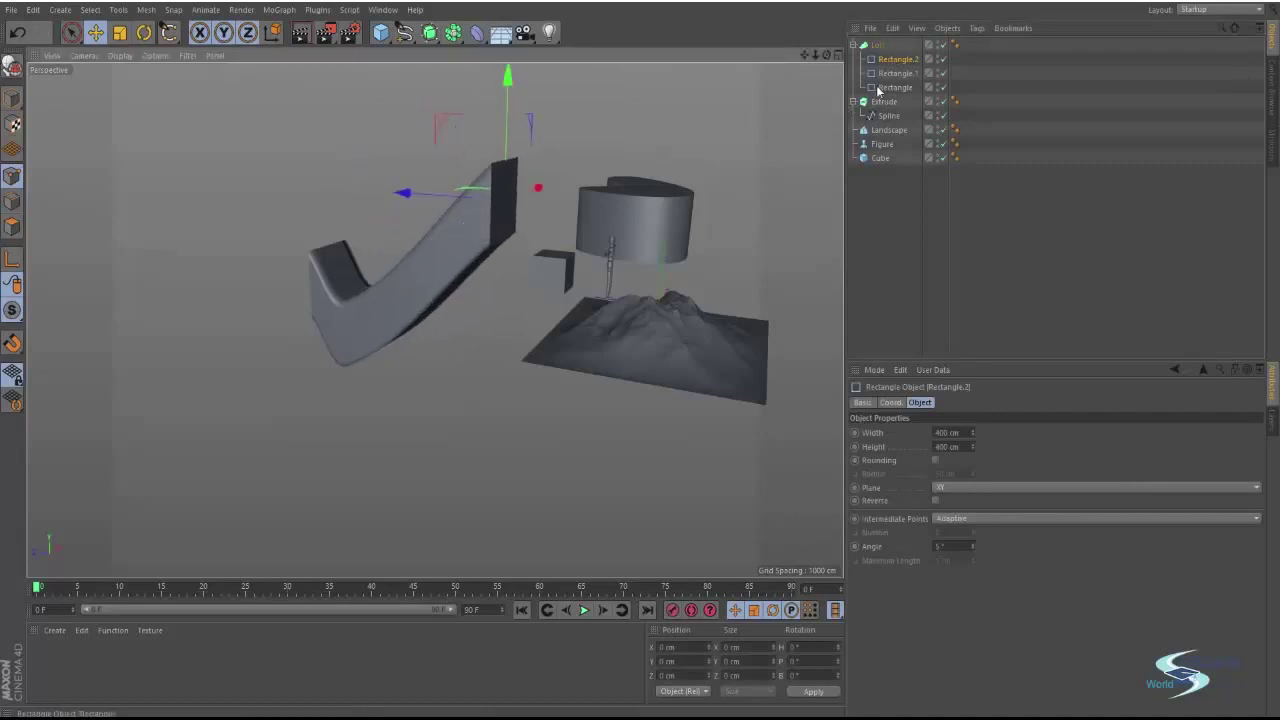
click(880, 88)
drag(274, 195, 147, 136)
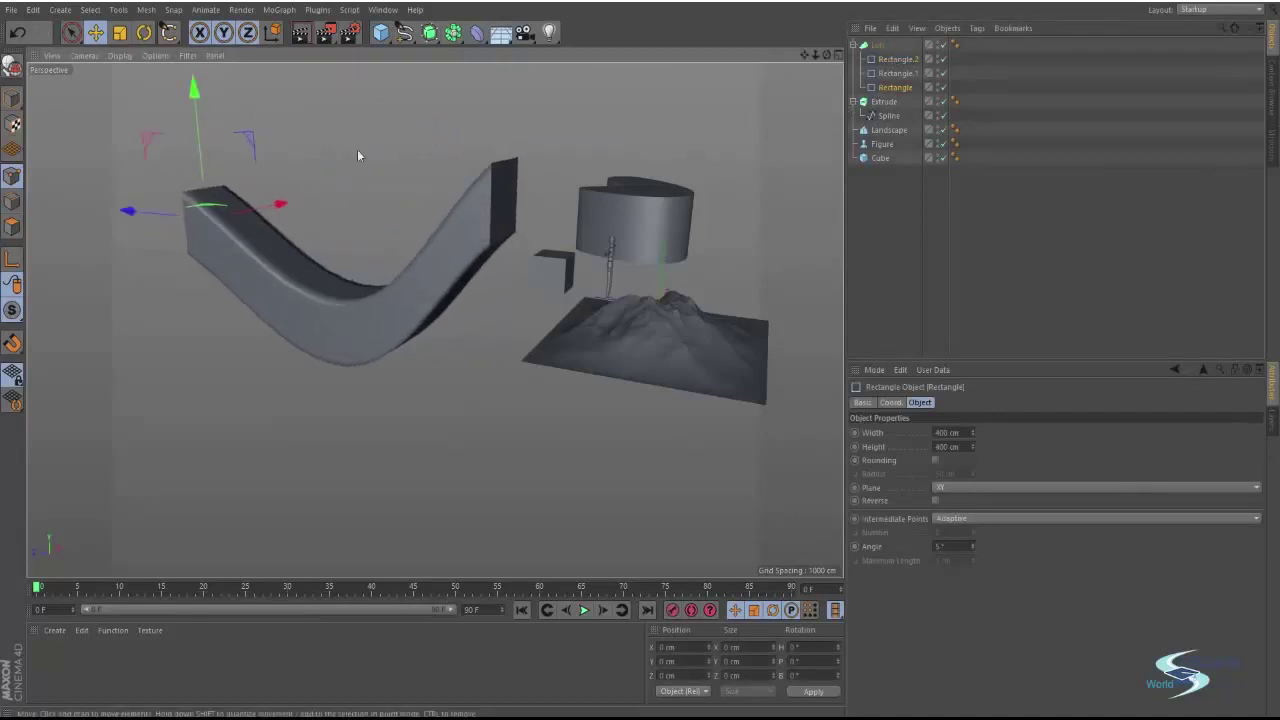
mouse_move(466, 247)
alt+mouse_down()
mouse_move(446, 220)
mouse_move(400, 248)
alt+mouse_up()
click(877, 197)
Set the loft's start and end to Fillet Cap, with 9 steps and a larger radius on the start cap.
mouse_move(434, 320)
alt+mouse_down()
mouse_move(458, 279)
mouse_move(655, 300)
mouse_move(753, 250)
mouse_move(725, 263)
mouse_move(458, 262)
mouse_move(373, 284)
mouse_move(656, 215)
mouse_move(473, 345)
mouse_move(608, 363)
mouse_move(686, 413)
mouse_move(769, 313)
mouse_move(632, 290)
mouse_move(565, 351)
mouse_move(493, 249)
mouse_move(409, 316)
mouse_move(377, 363)
mouse_move(403, 392)
mouse_move(748, 167)
alt+mouse_up()
alt+drag(448, 215, 529, 206)
click(877, 45)
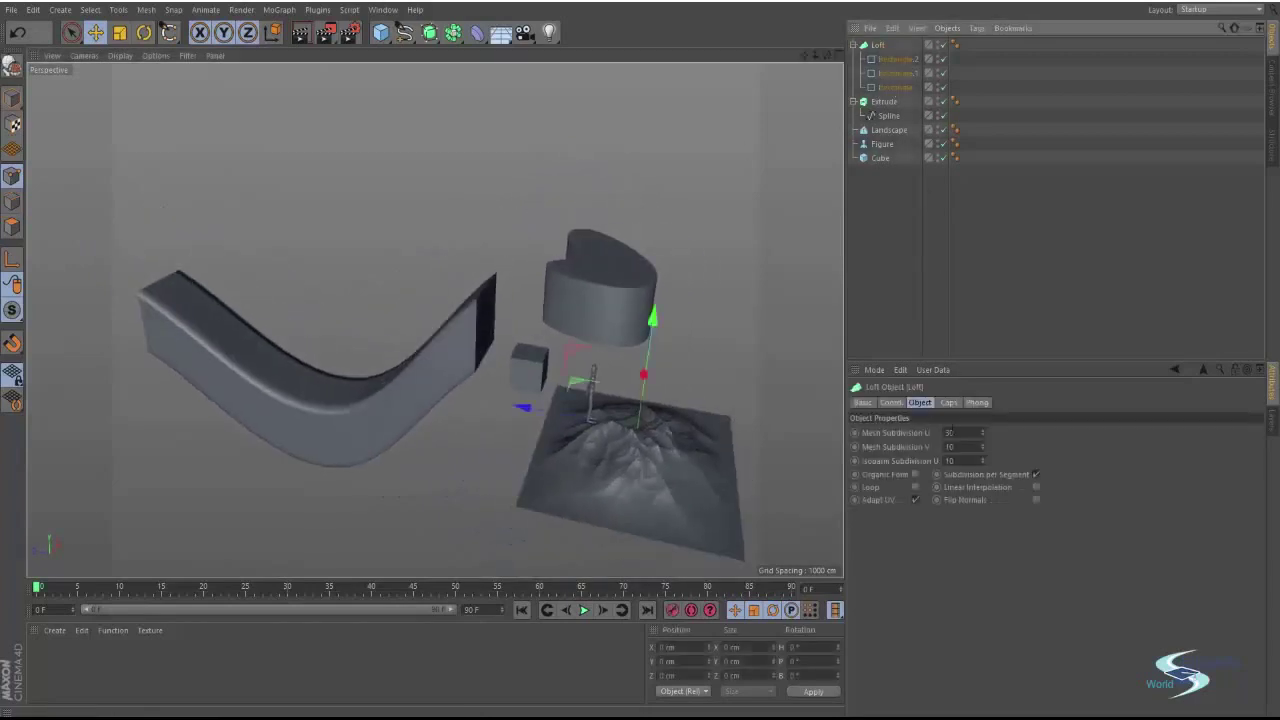
click(940, 402)
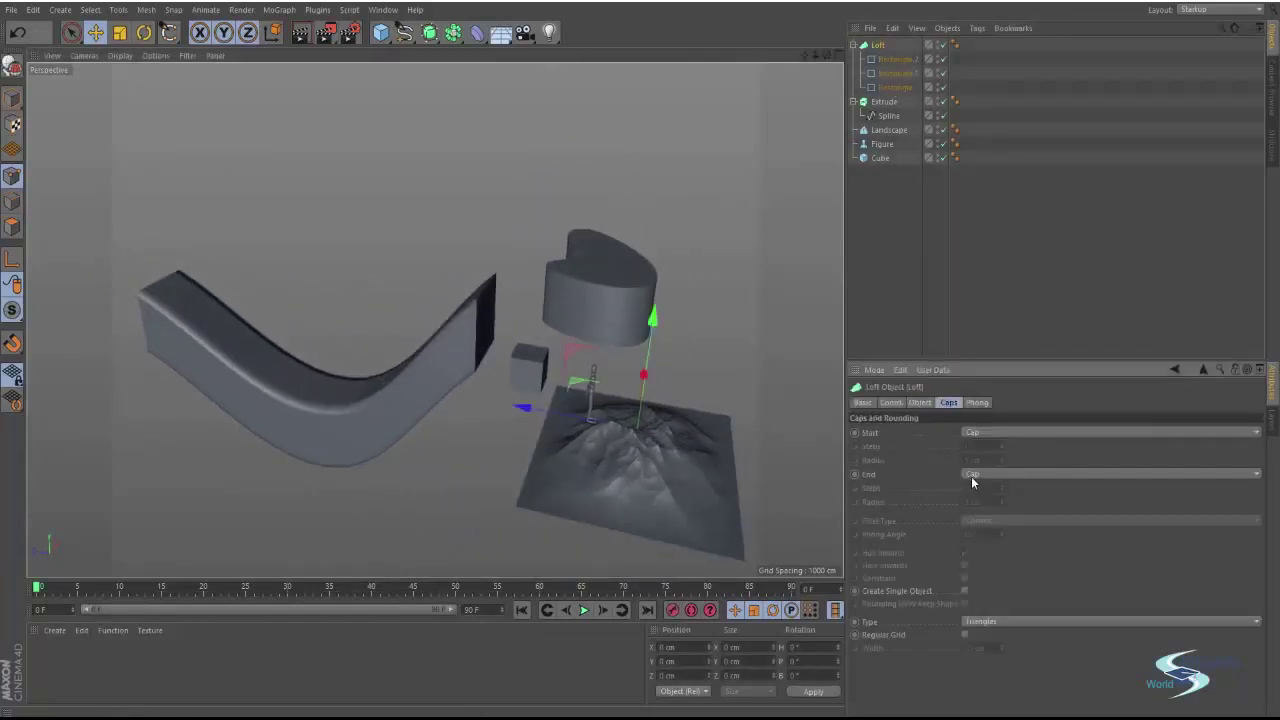
click(971, 476)
click(977, 500)
click(985, 432)
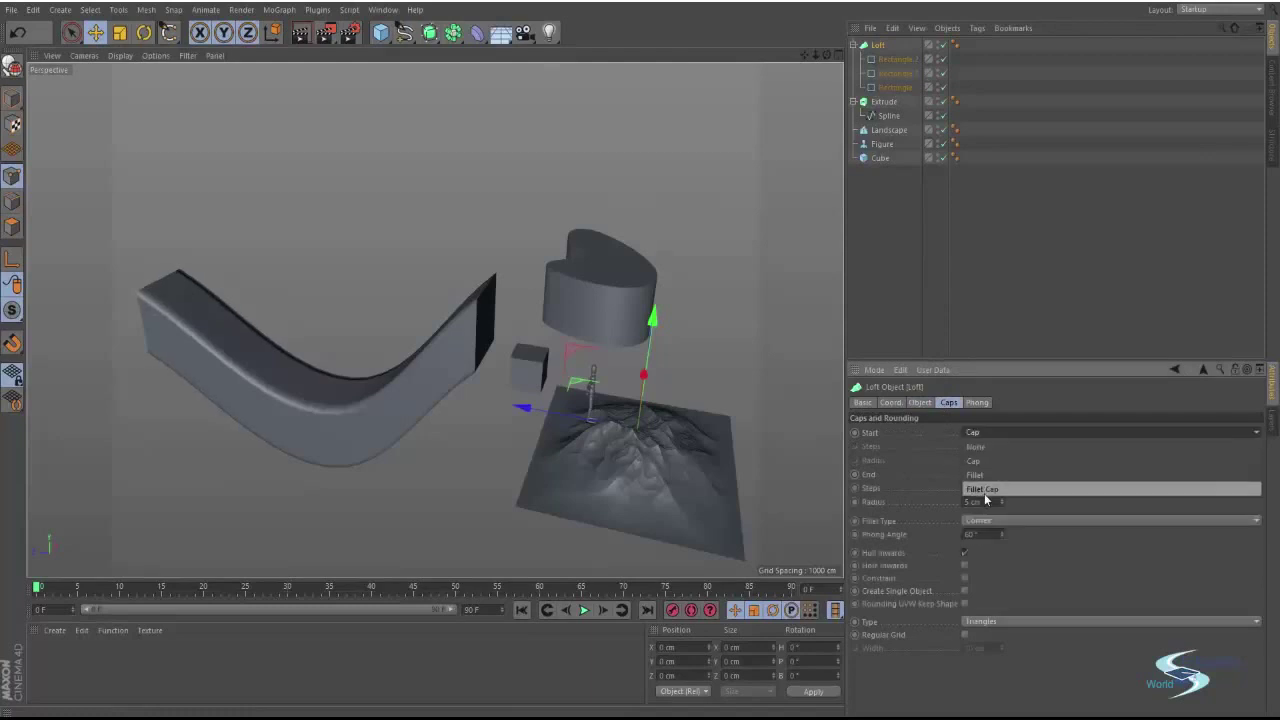
click(965, 484)
alt+right_drag(466, 298, 650, 241)
alt+drag(606, 292, 537, 293)
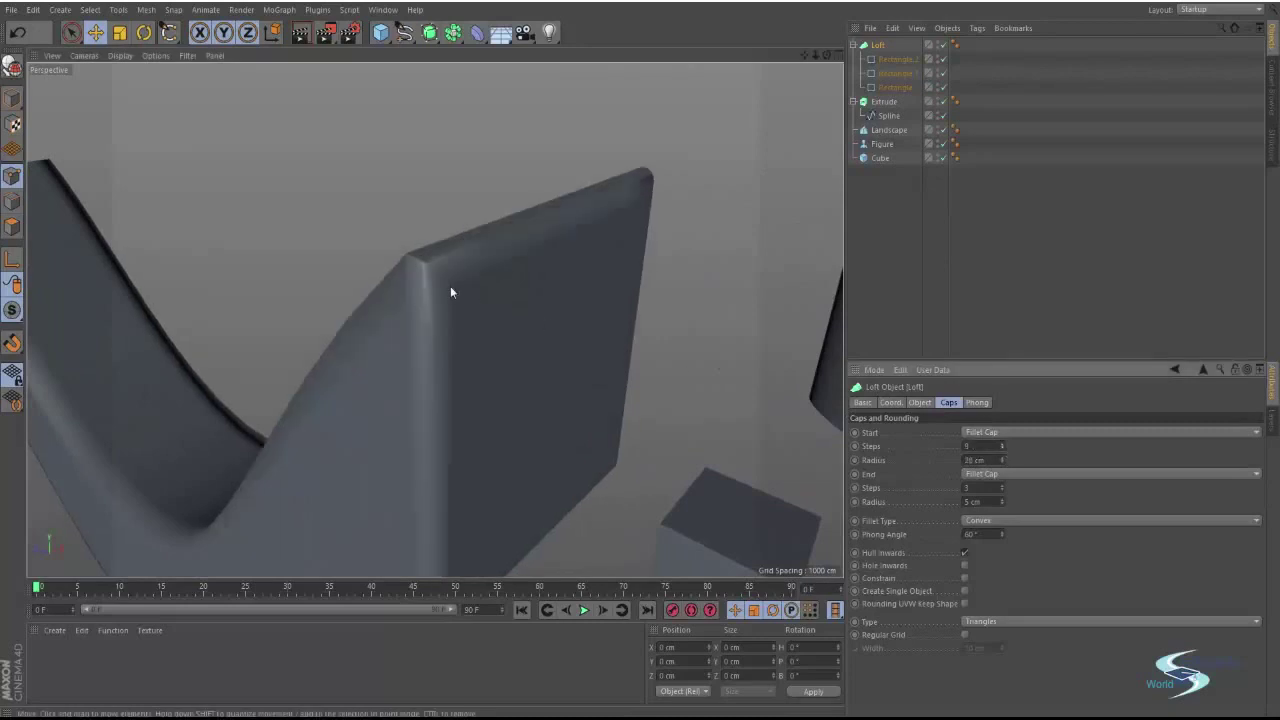
Delete the loft together with its three rectangles.
scroll(450, 286, down, 4)
alt+drag(565, 264, 440, 330)
key(Delete)
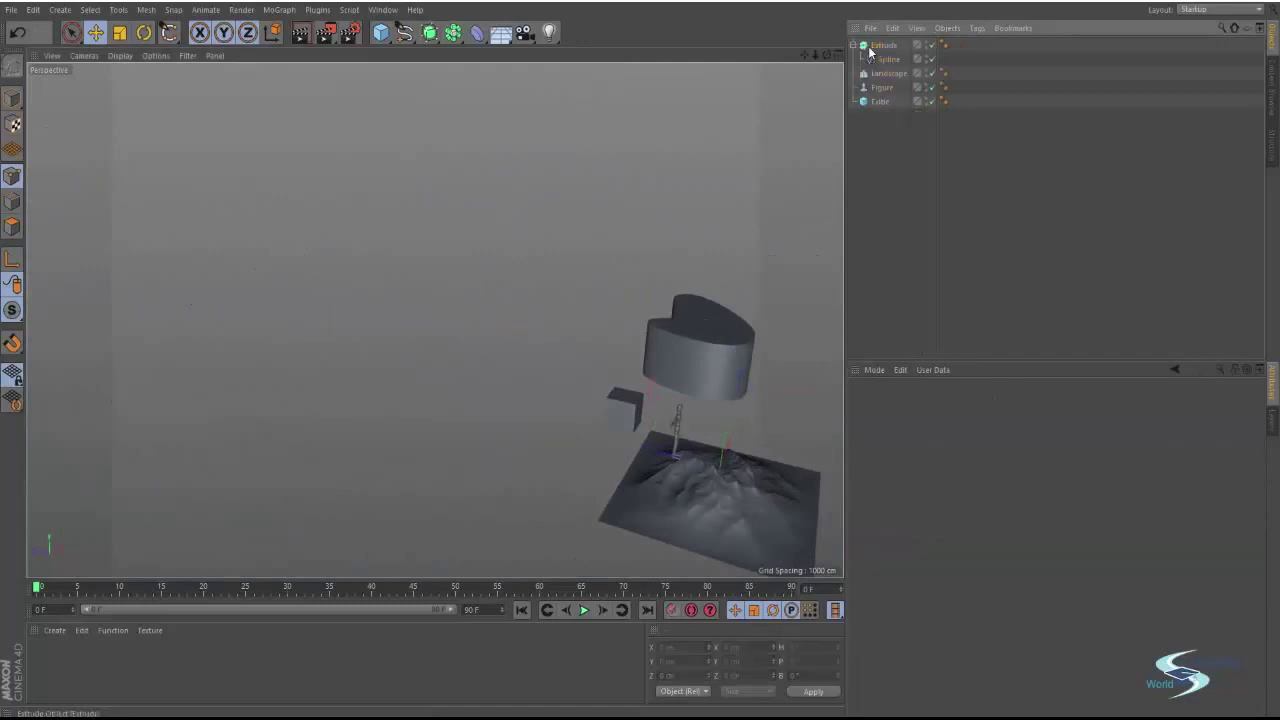
Convert the cube primitive into an editable polygon object.
alt+drag(520, 190, 327, 221)
alt+drag(379, 283, 311, 282)
scroll(445, 290, up, 6)
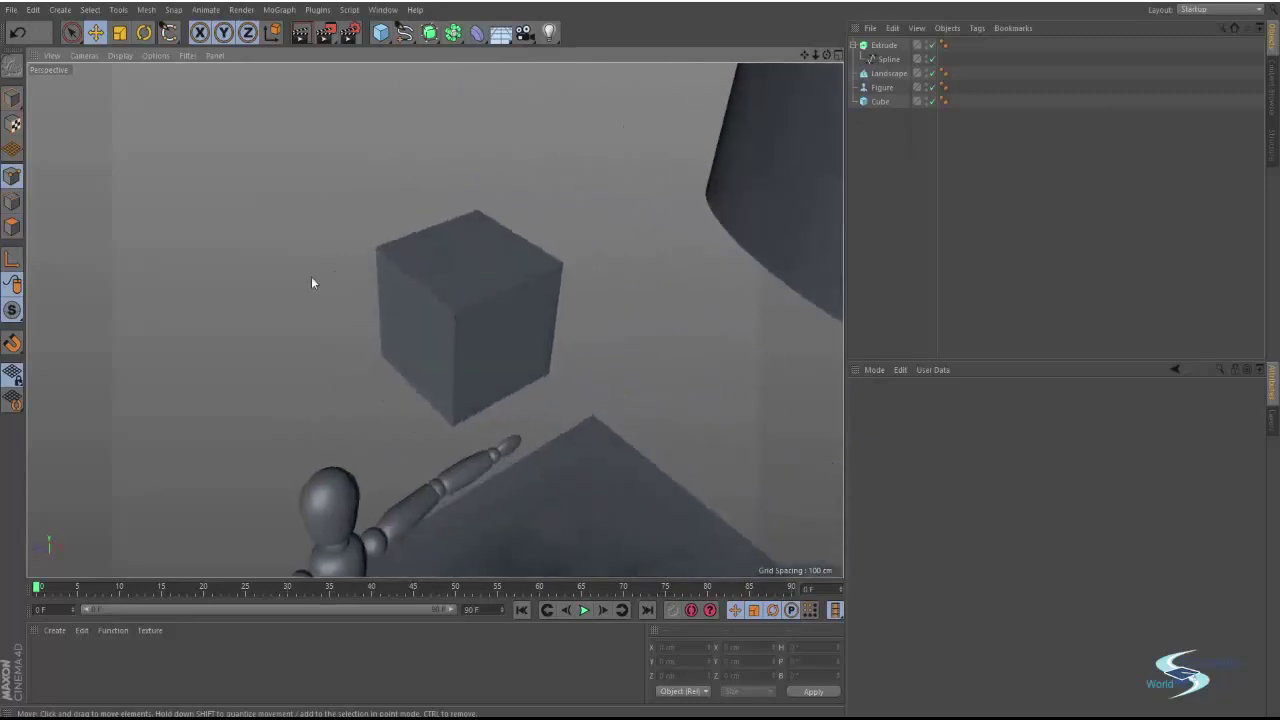
click(879, 101)
click(385, 32)
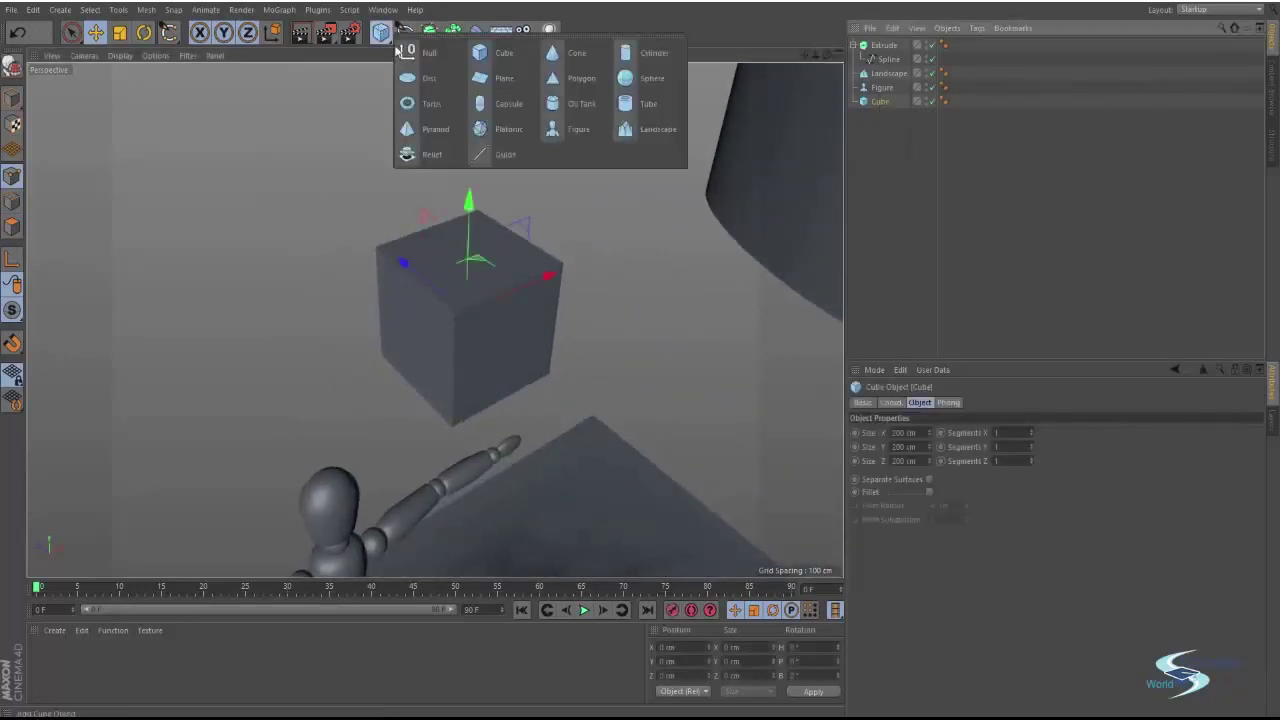
click(385, 35)
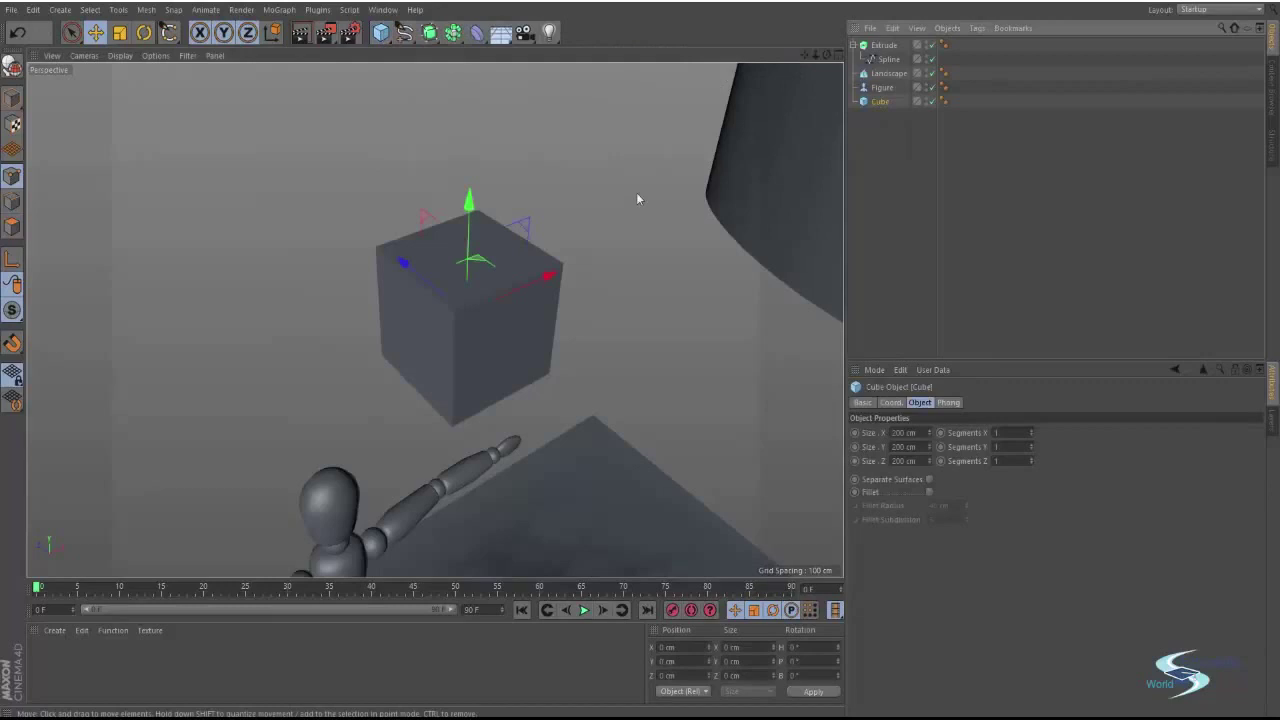
alt+drag(485, 261, 429, 311)
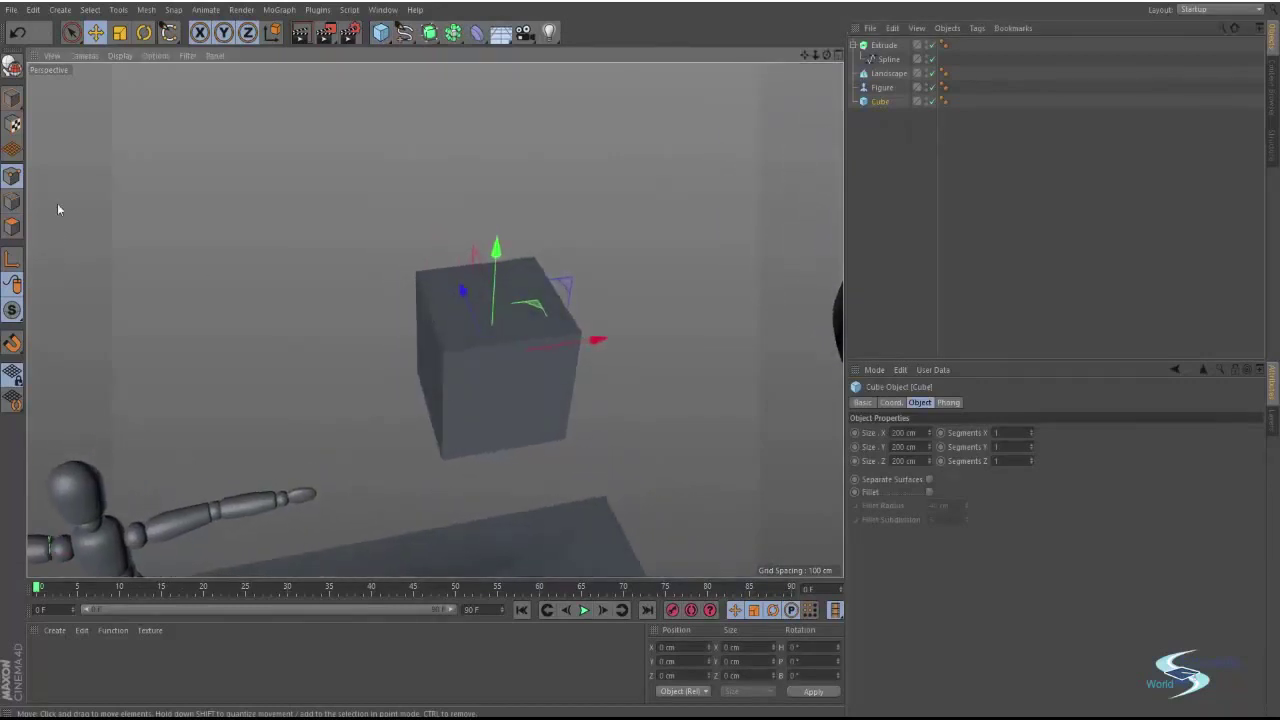
click(12, 69)
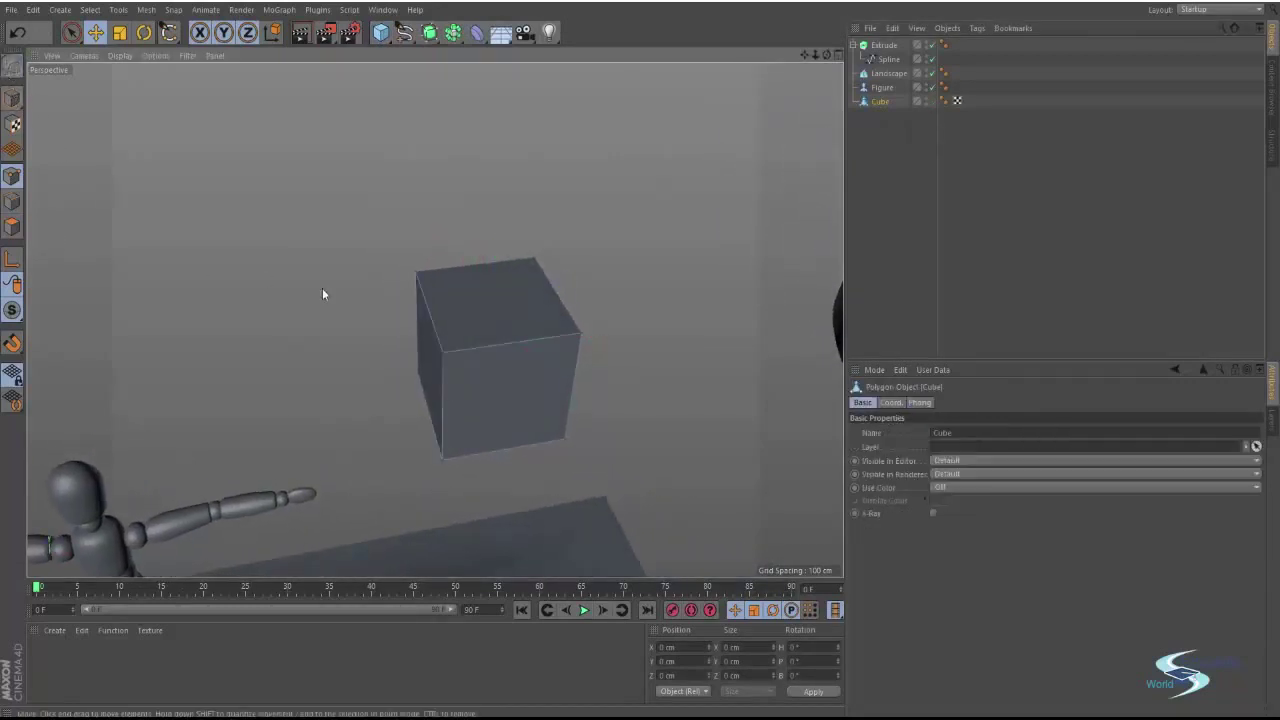
Pull two of the cube's top corner points outward to deform its shape.
click(447, 355)
drag(490, 304, 446, 355)
click(533, 258)
drag(573, 216, 624, 183)
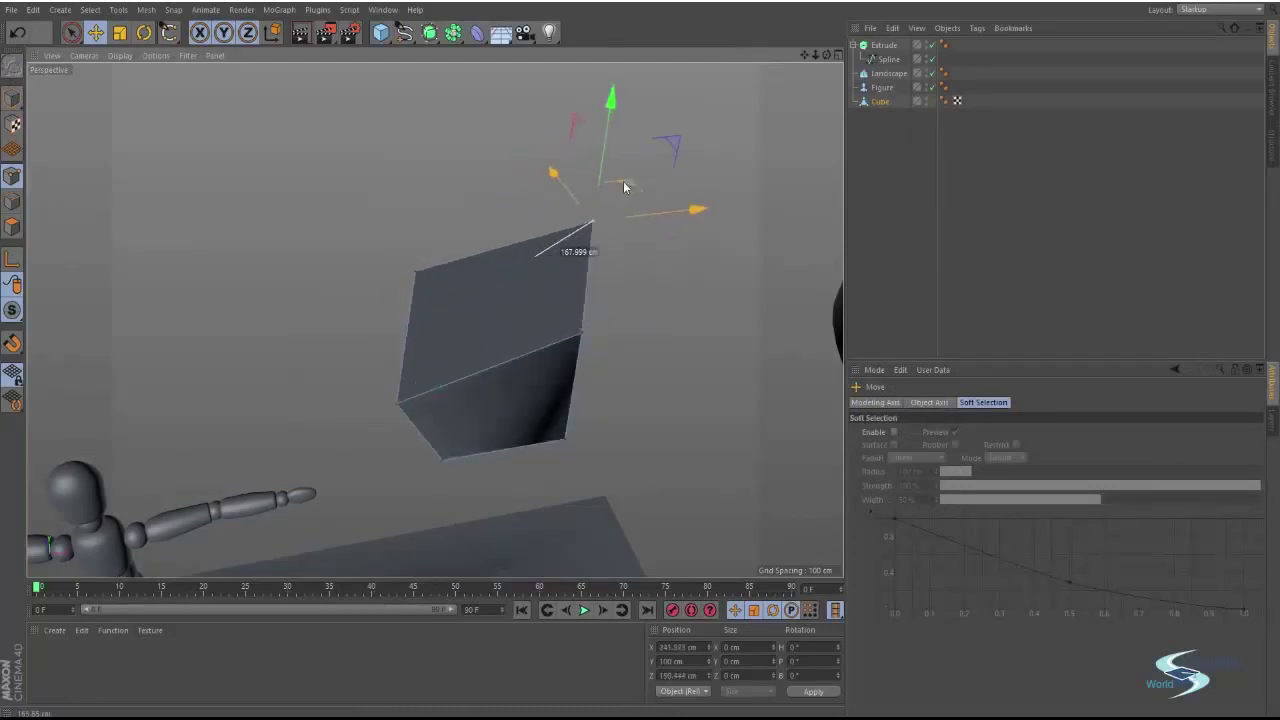
alt+drag(558, 326, 727, 286)
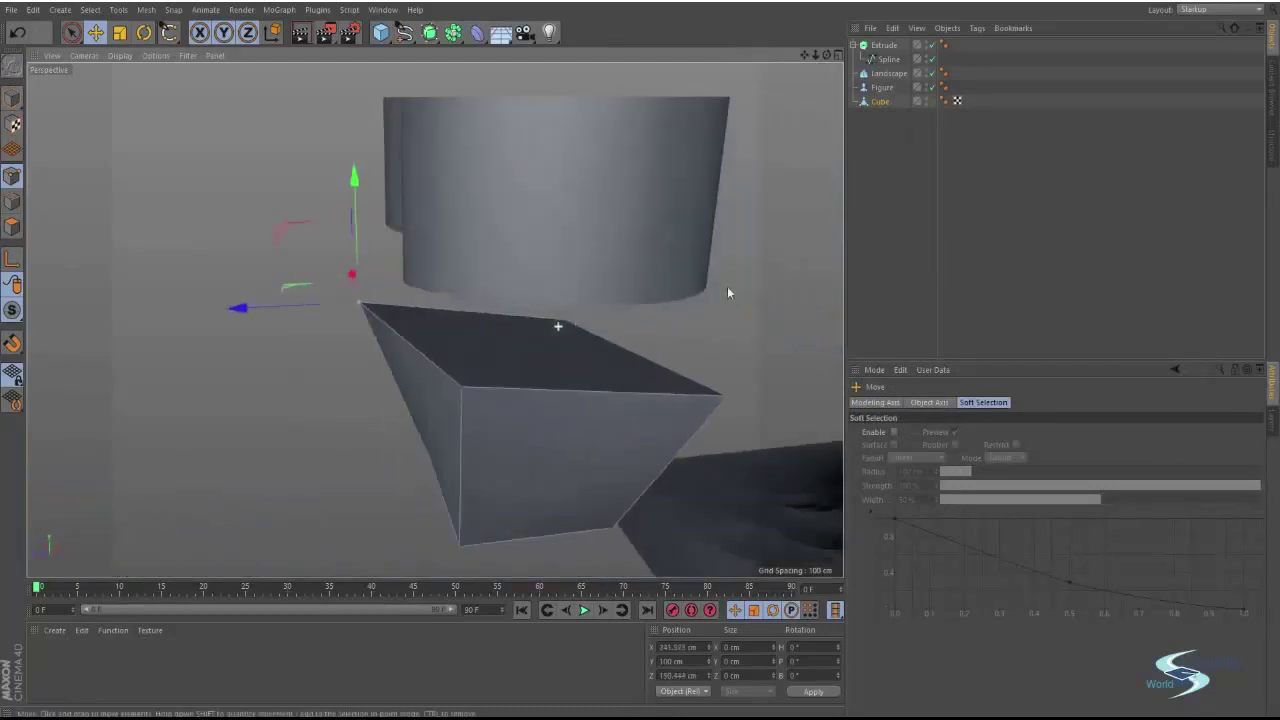
Delete the top polygon of the deformed cube to open it up.
click(13, 227)
click(448, 340)
key(Delete)
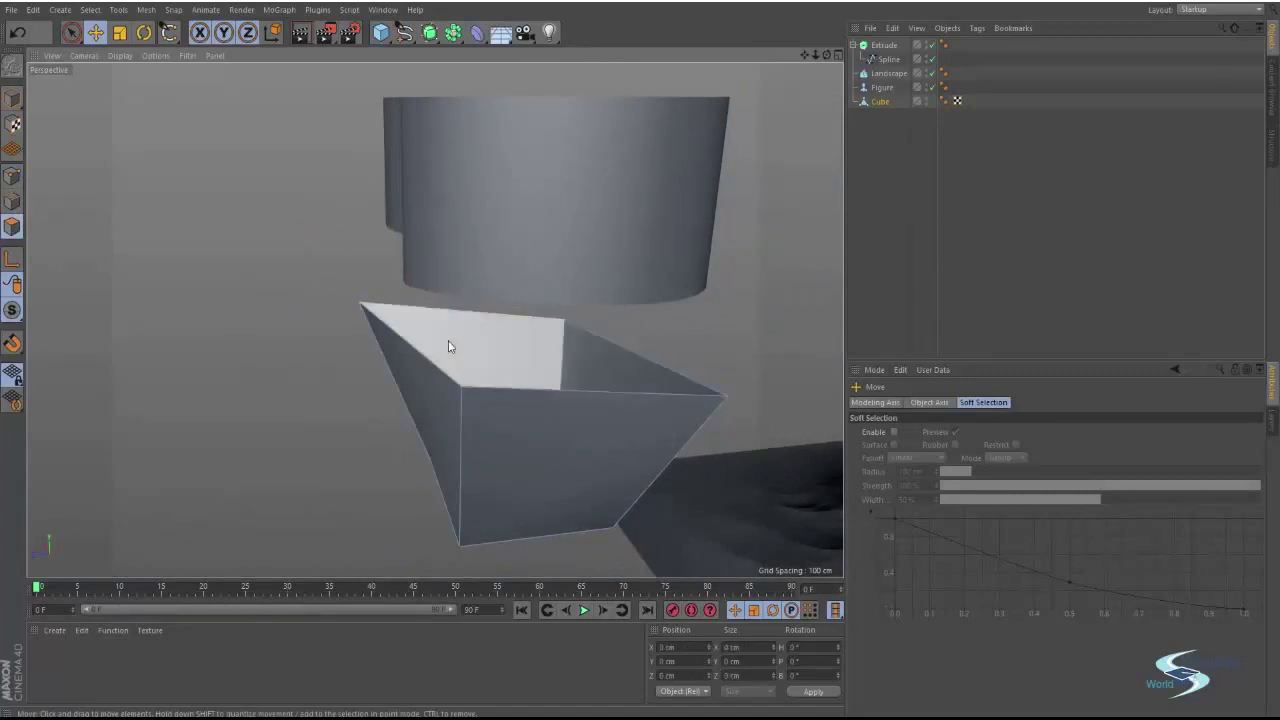
Select one rim edge of the opened cube and pull it far outward.
alt+drag(448, 346, 289, 360)
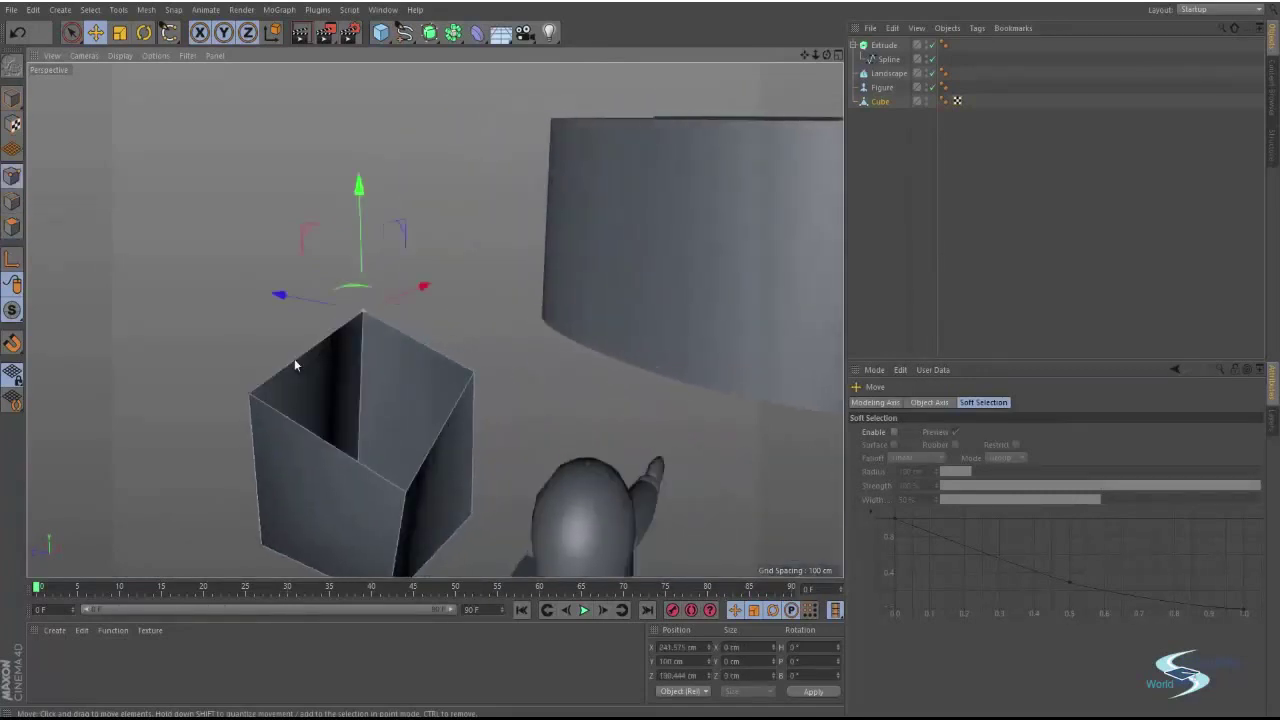
key(Return)
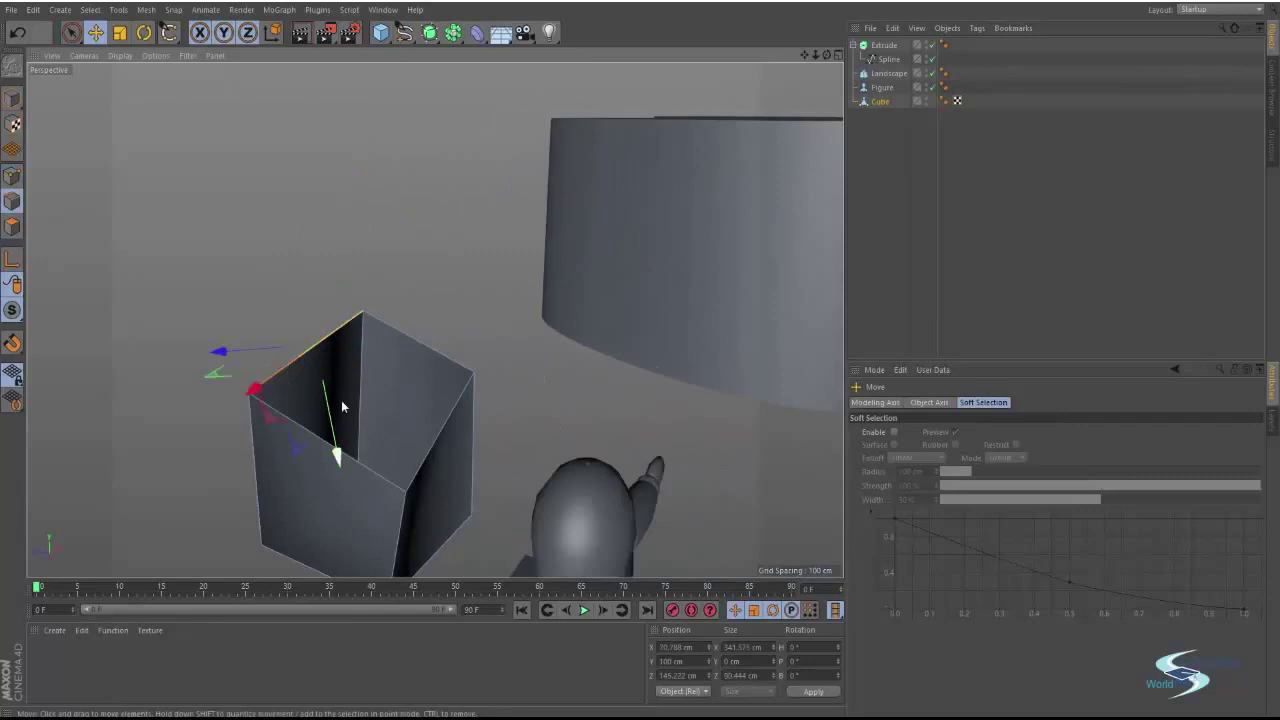
middle_click(346, 398)
middle_click(296, 246)
alt+drag(390, 357, 530, 328)
drag(378, 268, 273, 272)
mouse_move(474, 297)
alt+mouse_down()
mouse_move(474, 331)
mouse_move(536, 320)
alt+mouse_up()
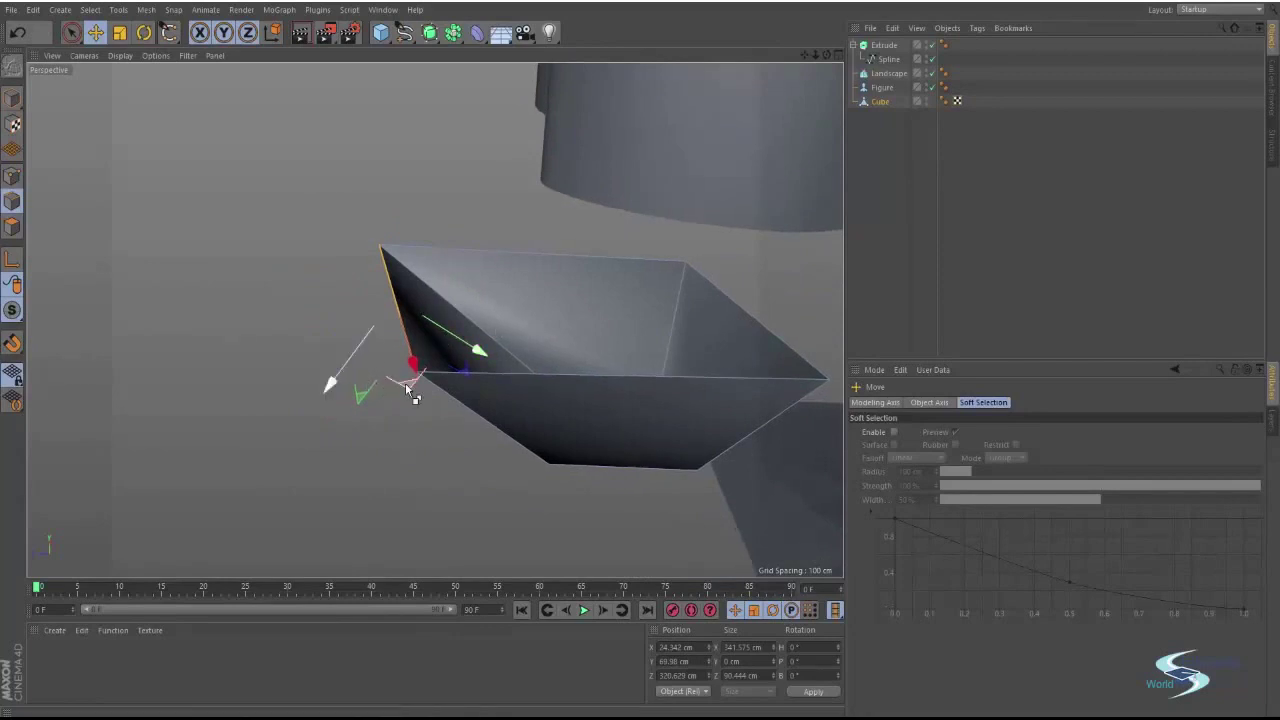
drag(404, 386, 265, 371)
drag(132, 336, 132, 336)
Move one bottom edge of the cube outward to about X -154 cm and Y -83 cm.
click(282, 302)
mouse_move(548, 328)
alt+mouse_down()
mouse_move(466, 343)
mouse_move(302, 434)
alt+mouse_up()
click(404, 349)
drag(308, 315, 279, 300)
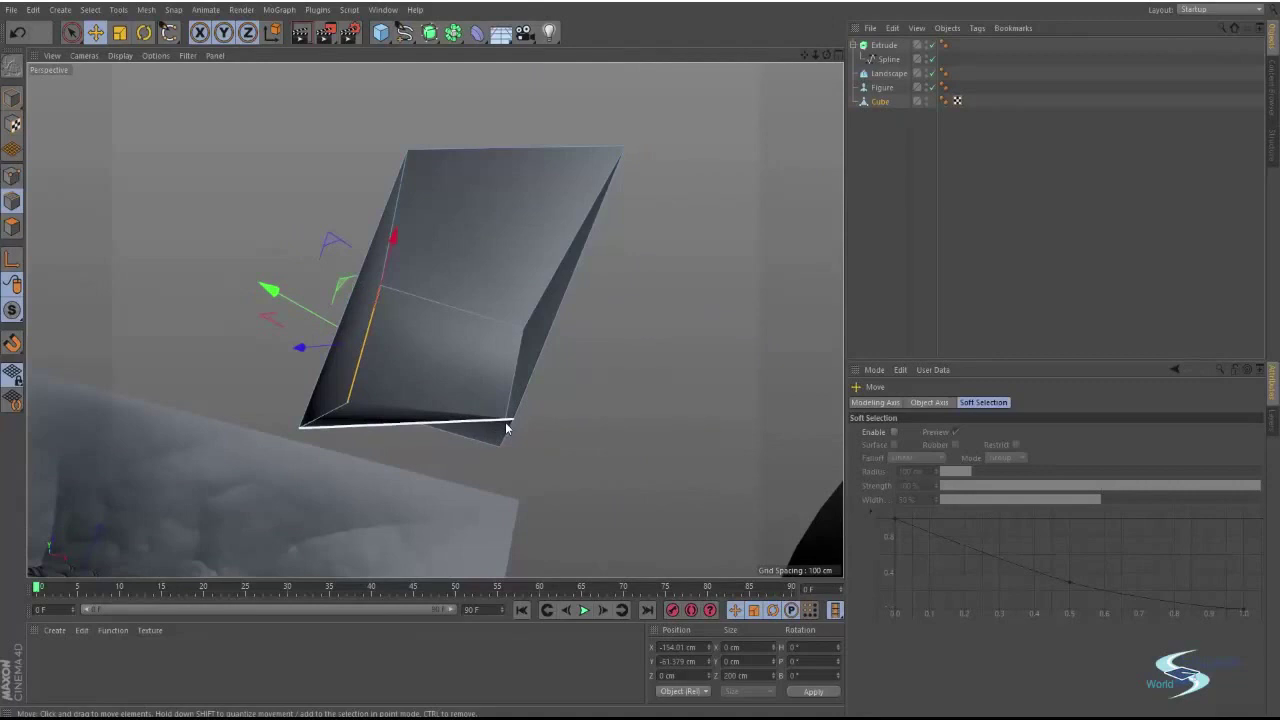
Pull three rim corner points of the opened cube outward to widen the opening.
click(12, 176)
click(516, 422)
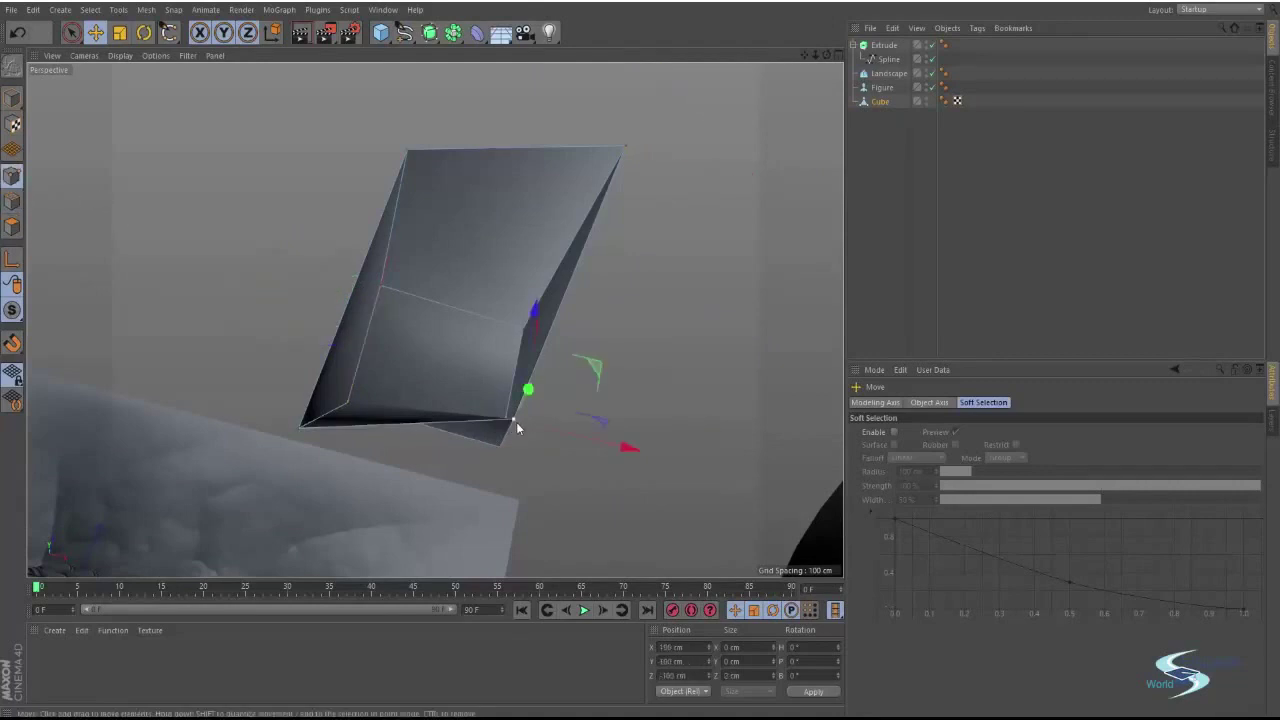
drag(588, 368, 642, 462)
alt+right_drag(494, 300, 420, 297)
alt+middle_drag(404, 297, 378, 344)
alt+drag(378, 344, 791, 286)
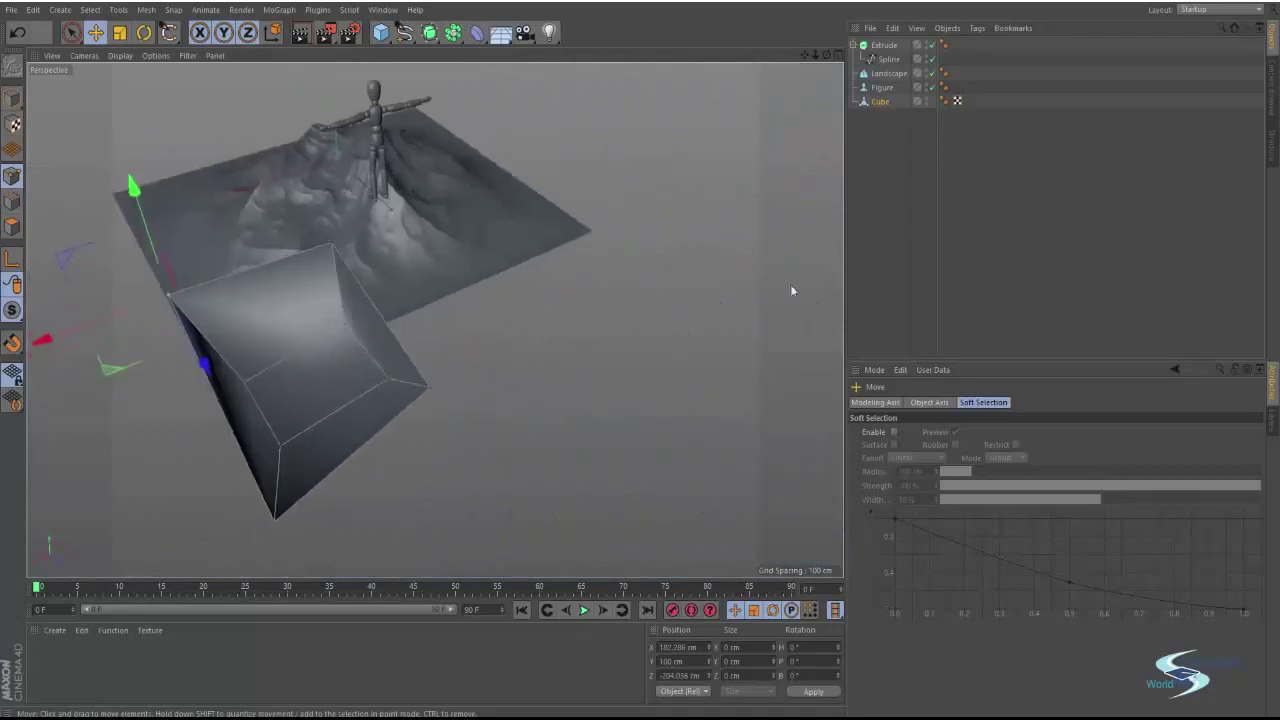
click(426, 389)
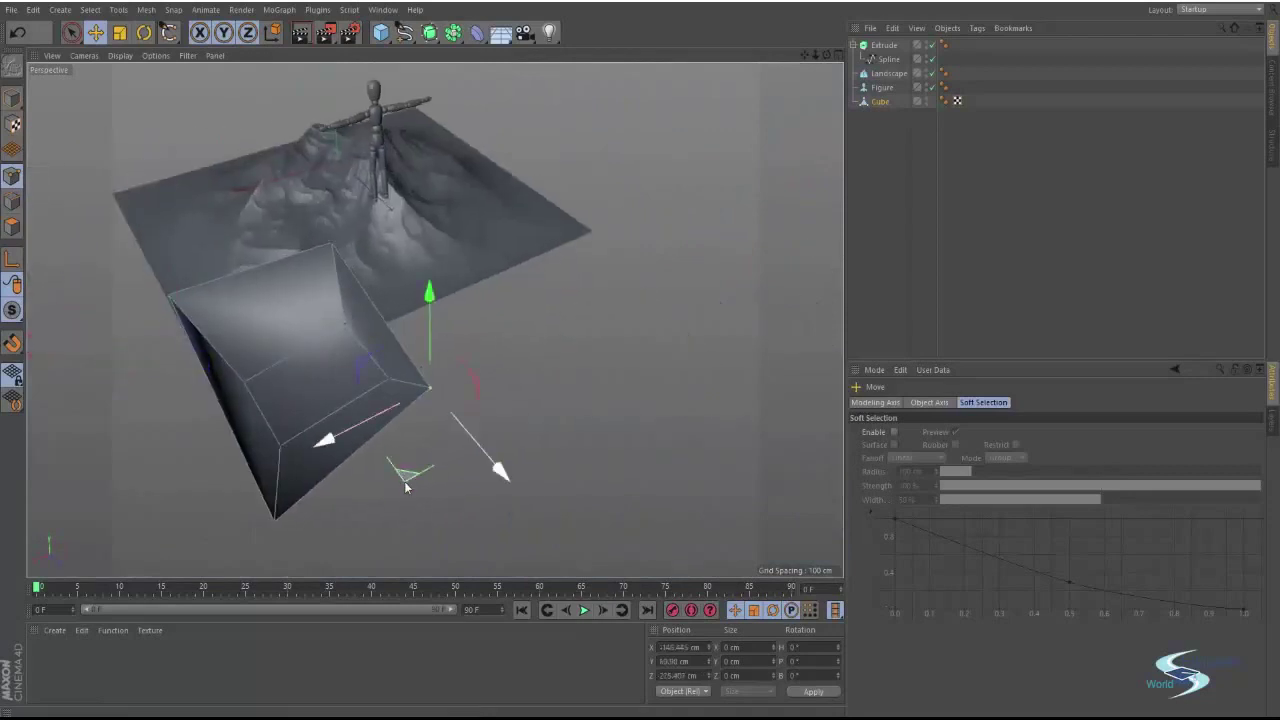
drag(408, 474, 466, 477)
click(336, 242)
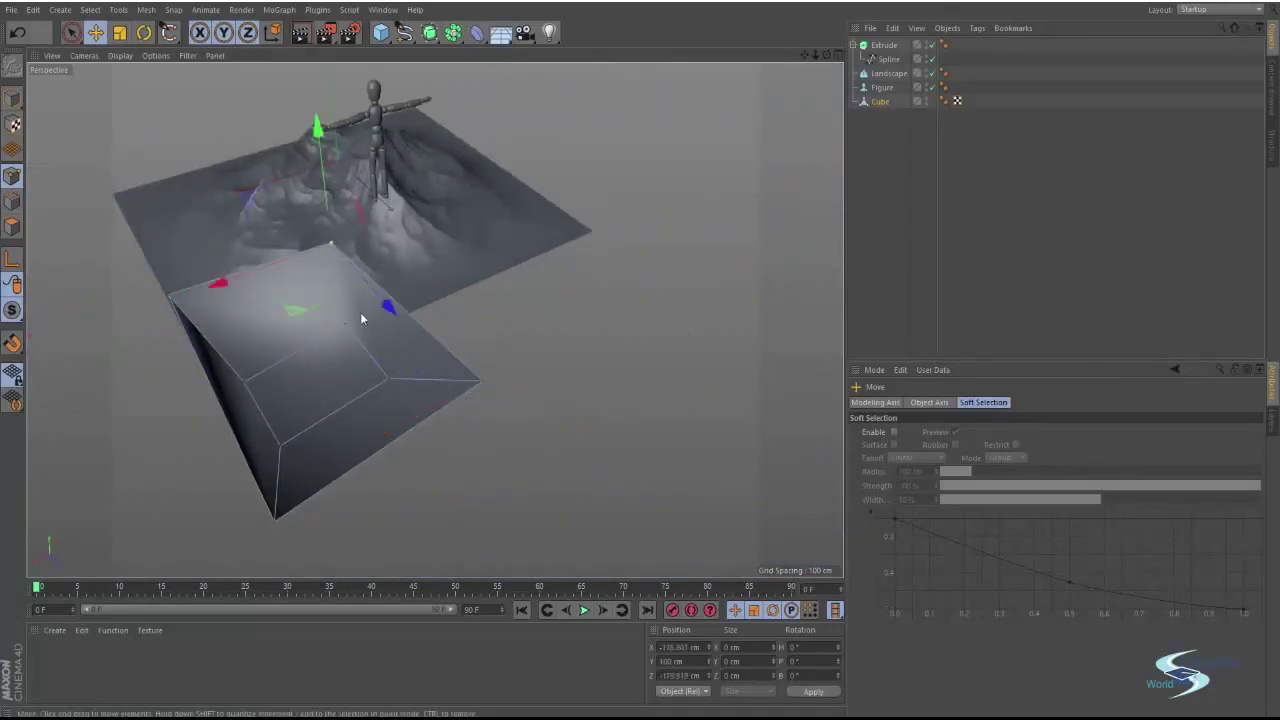
alt+drag(296, 292, 469, 437)
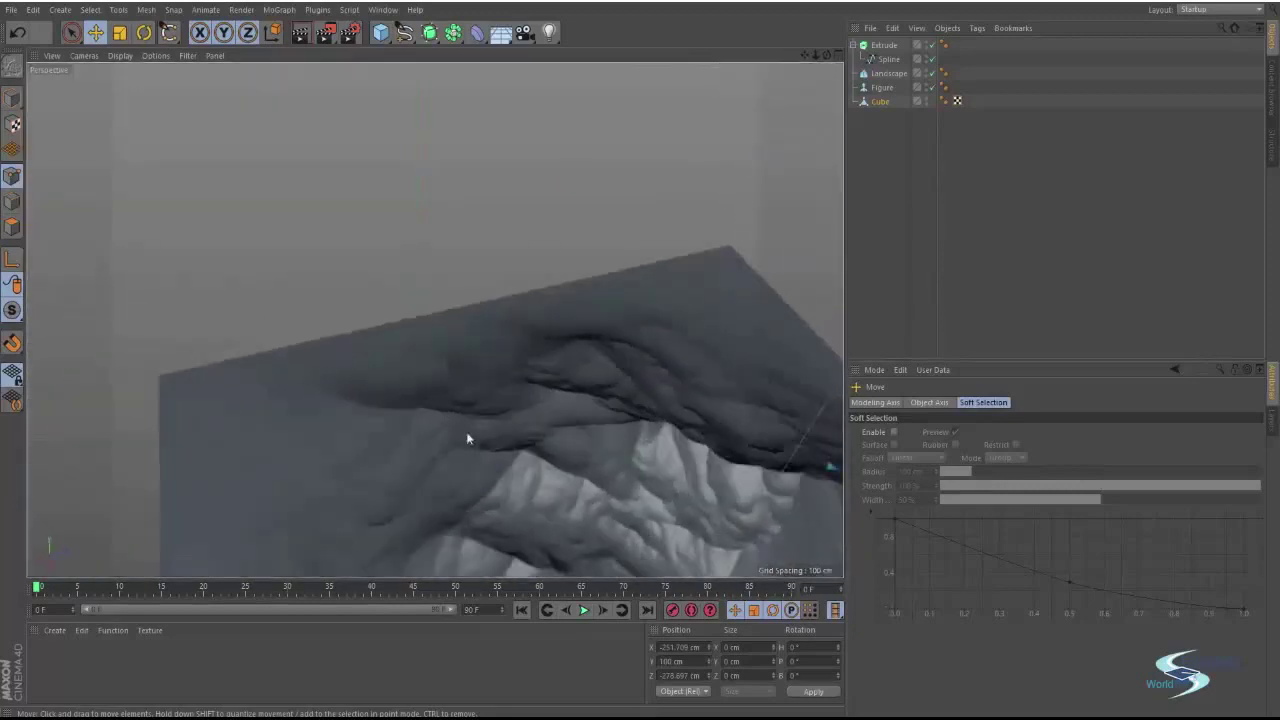
Delete the cube, the figure and the extrude with its spline, keeping only the landscape.
alt+right_drag(469, 437, 256, 396)
alt+drag(256, 396, 436, 396)
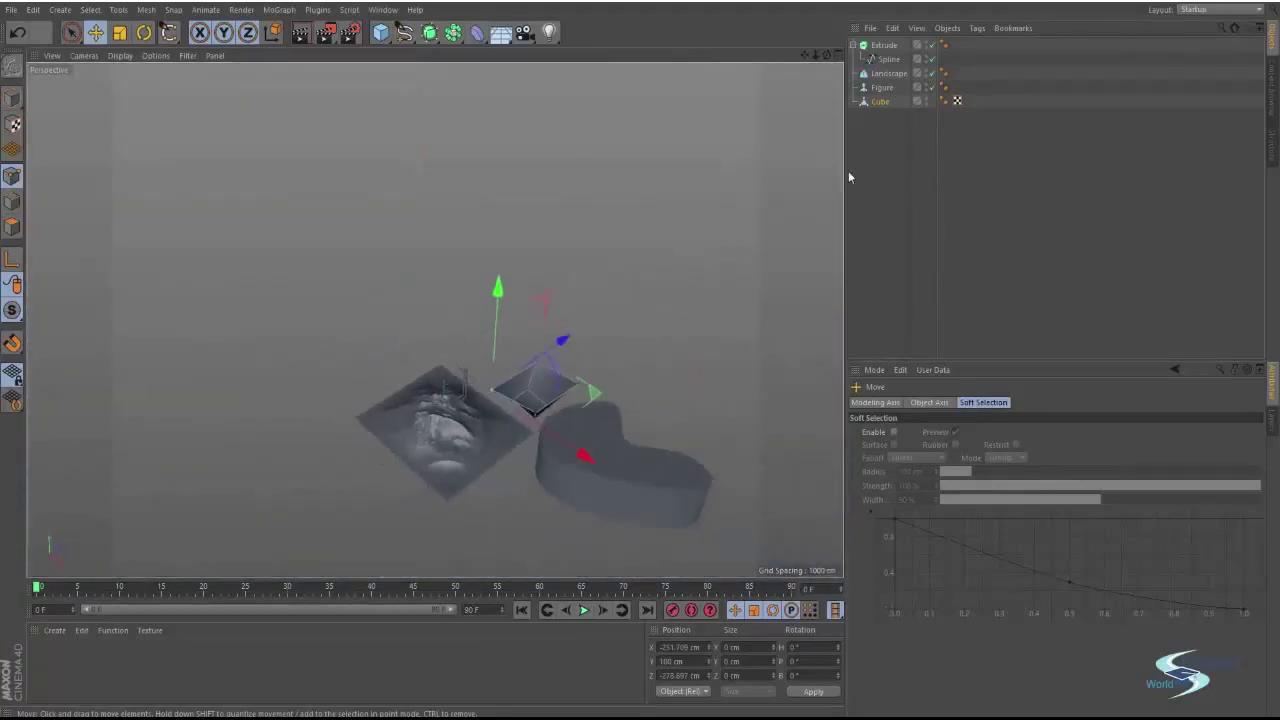
click(883, 104)
key(Delete)
click(881, 88)
key(Delete)
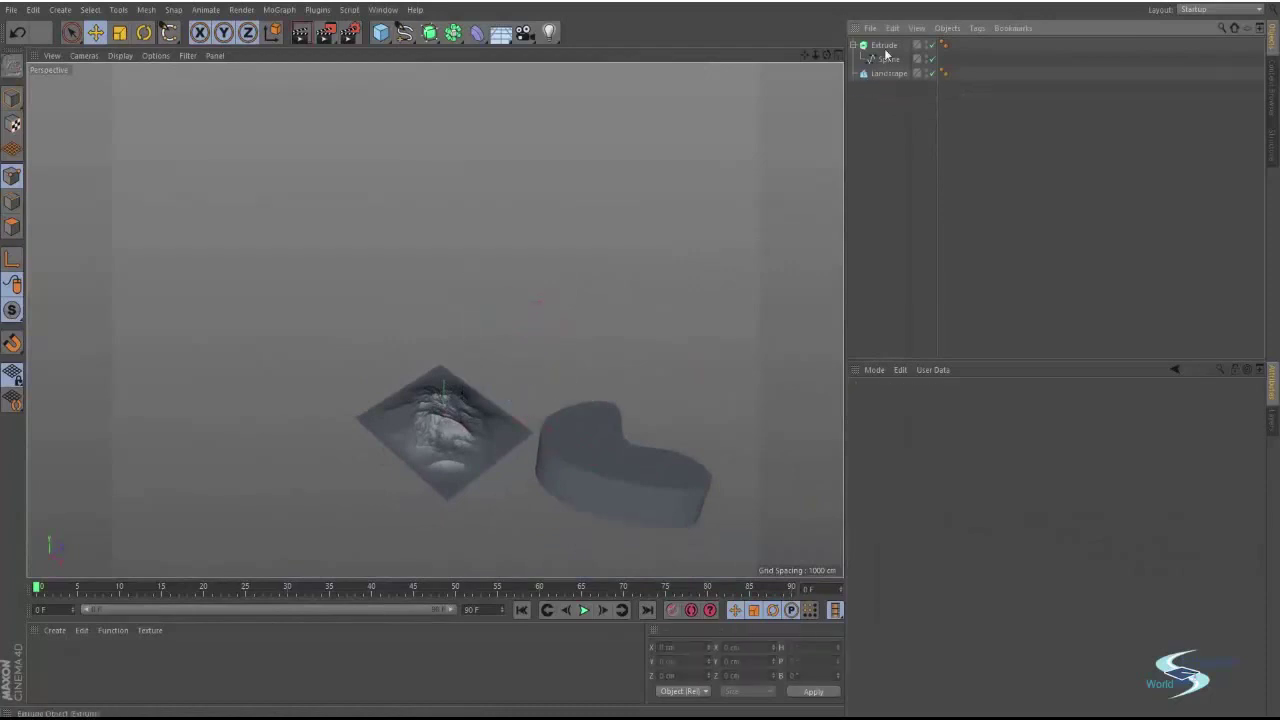
click(885, 46)
key(Delete)
Scale the landscape up uniformly.
click(454, 438)
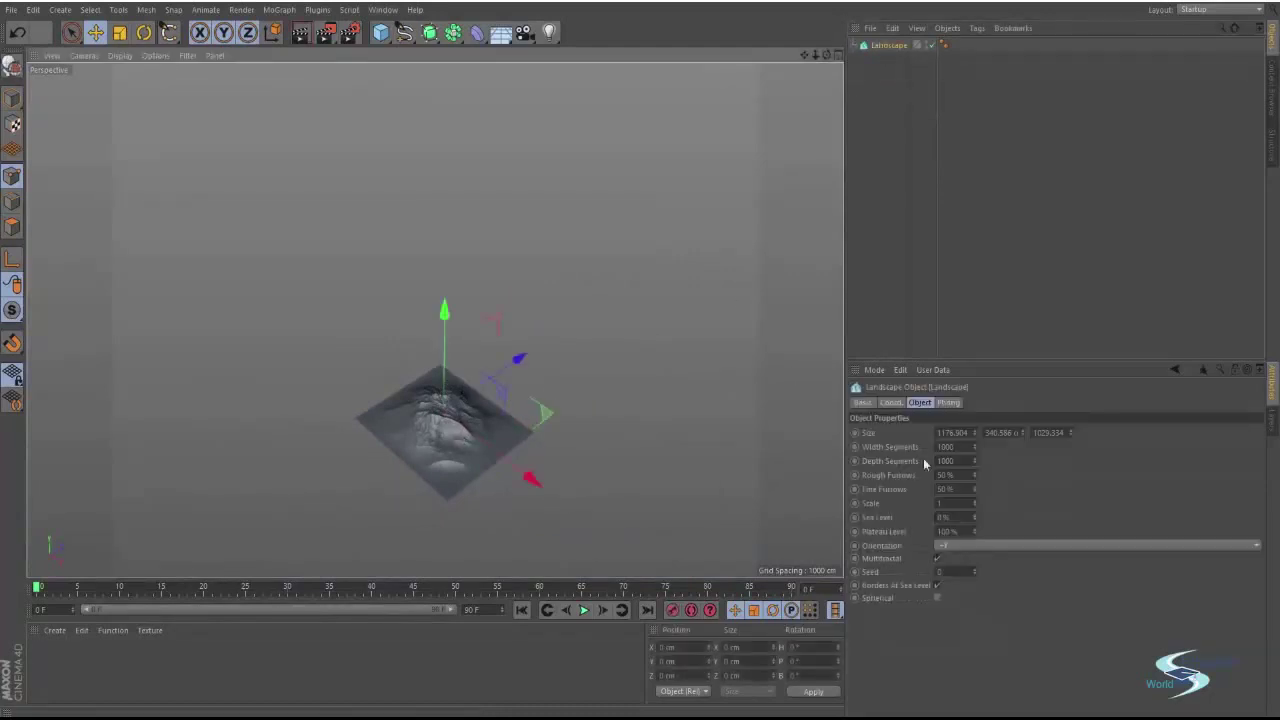
key(t)
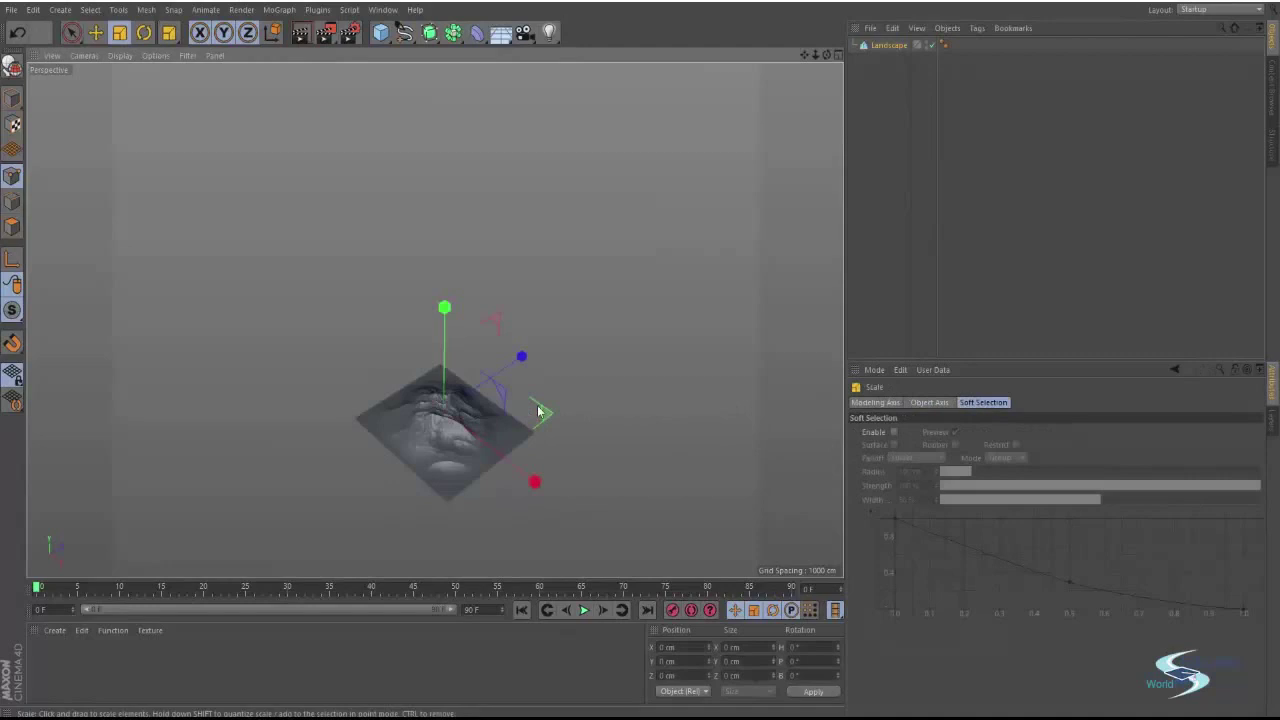
key(Delete)
key(ctrl+z)
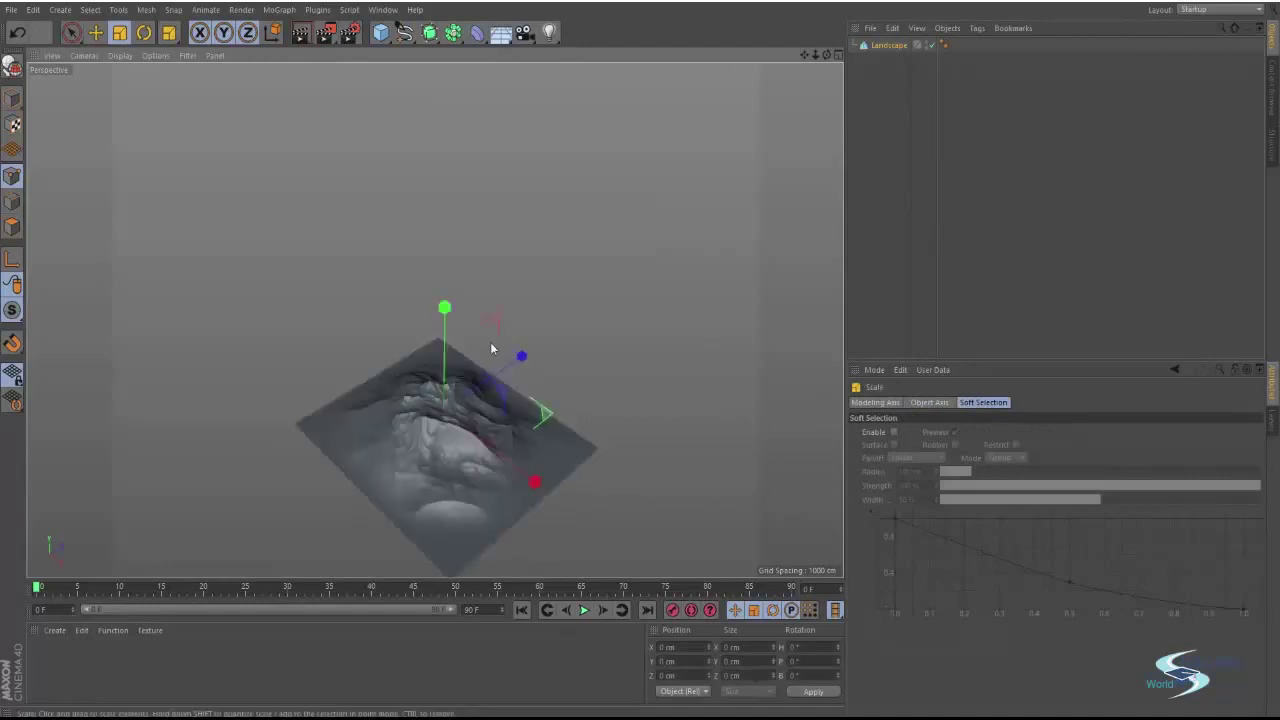
alt+drag(486, 407, 400, 380)
alt+right_drag(400, 380, 517, 347)
alt+middle_drag(517, 347, 507, 243)
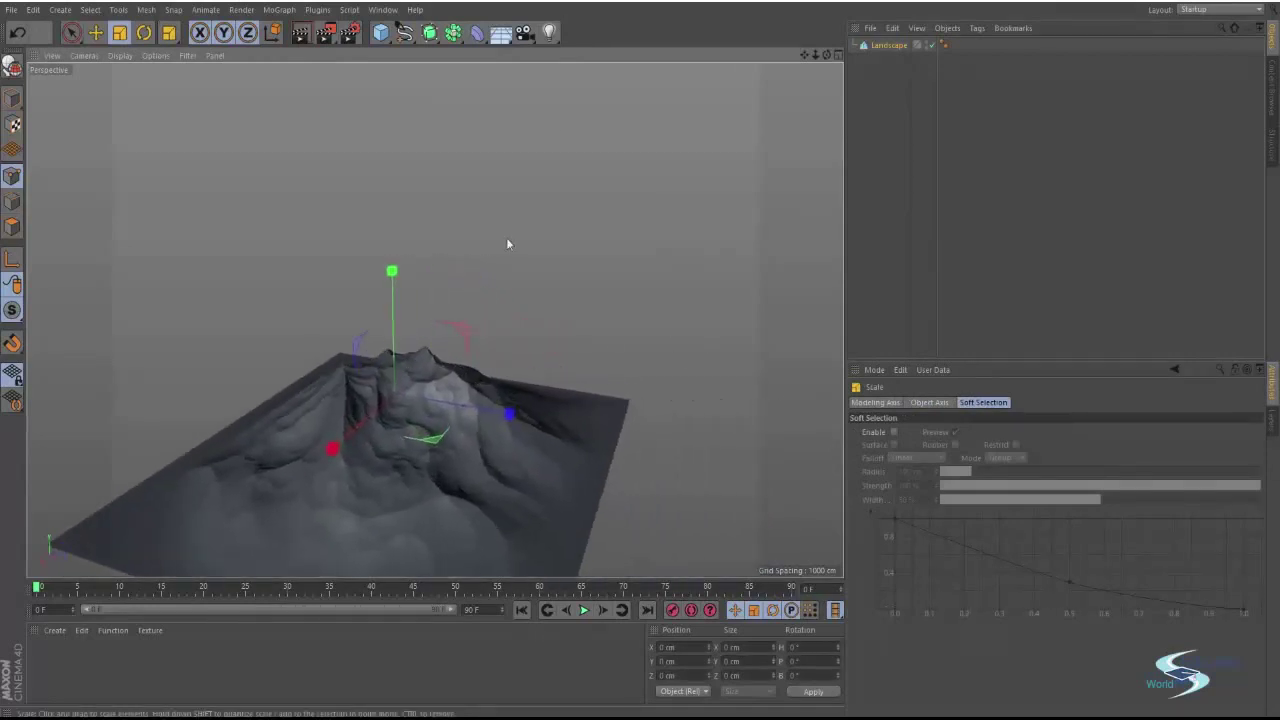
Add a standard Light, raise it above the landscape's peaks and render the view.
drag(548, 33, 672, 54)
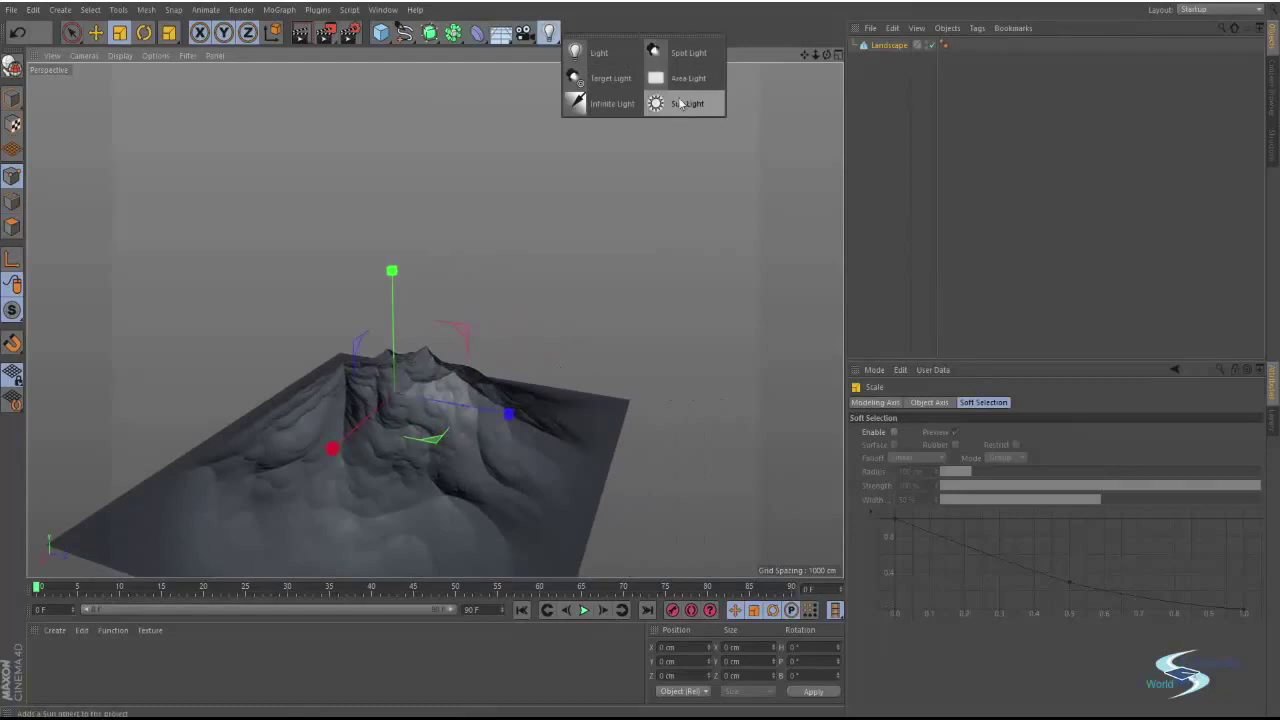
drag(579, 50, 580, 52)
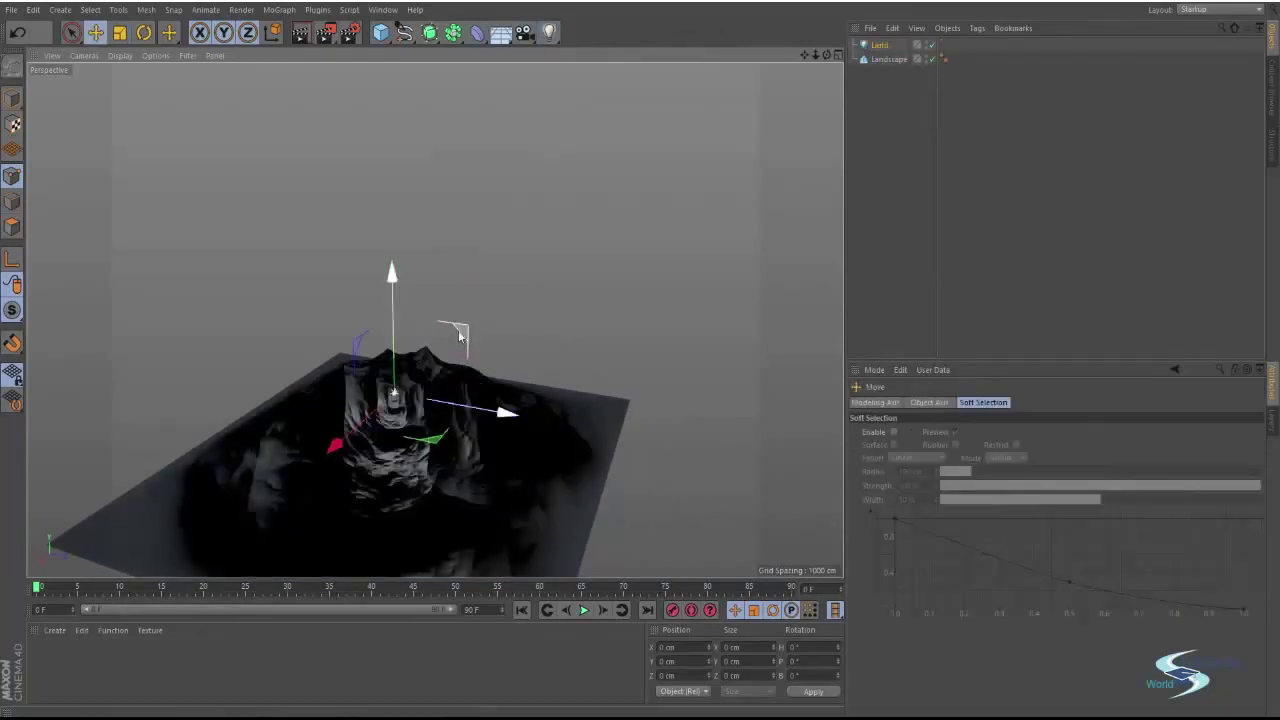
drag(459, 336, 472, 292)
alt+drag(349, 395, 445, 317)
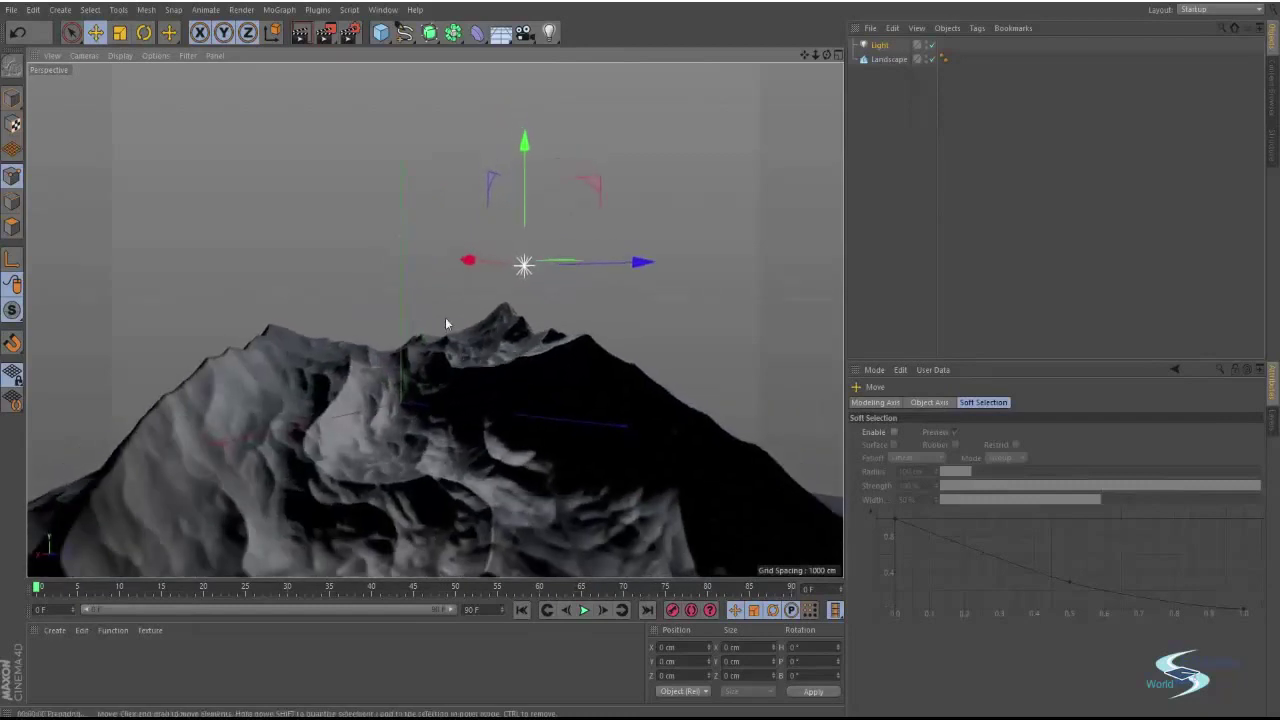
key(ctrl+r)
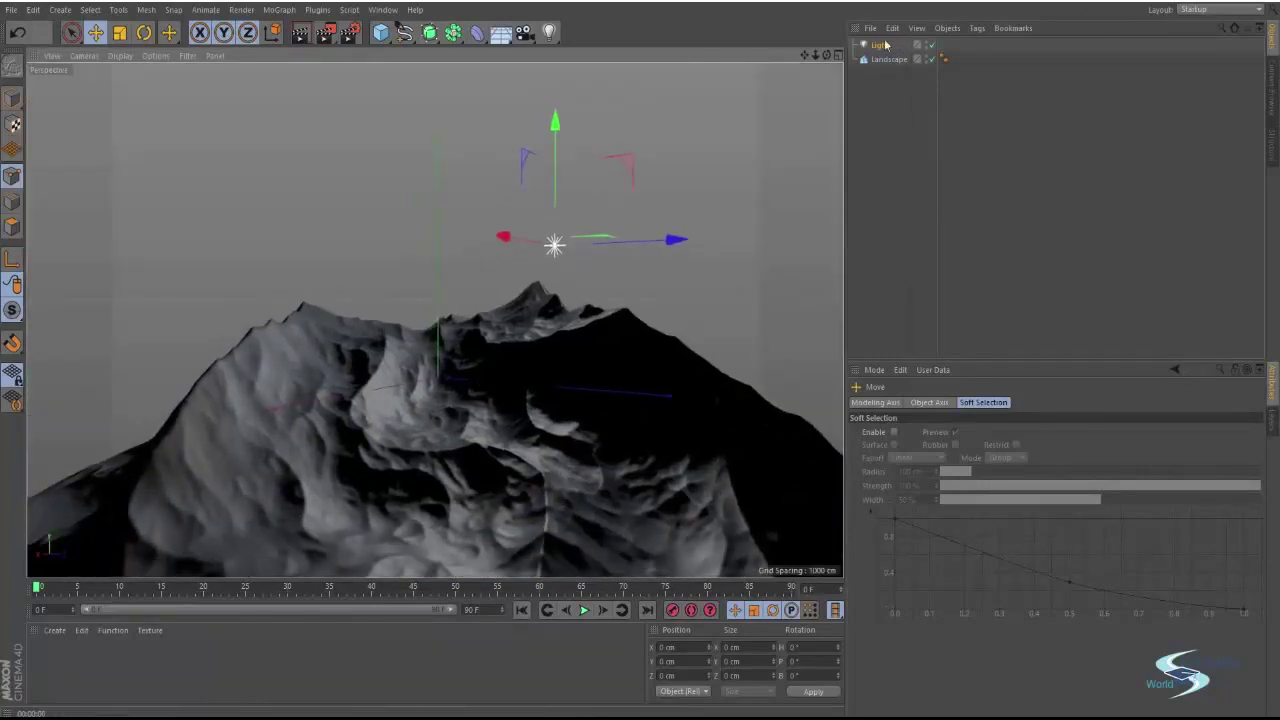
Replace the standard light with a Sun Light and render the landscape in the view.
click(880, 45)
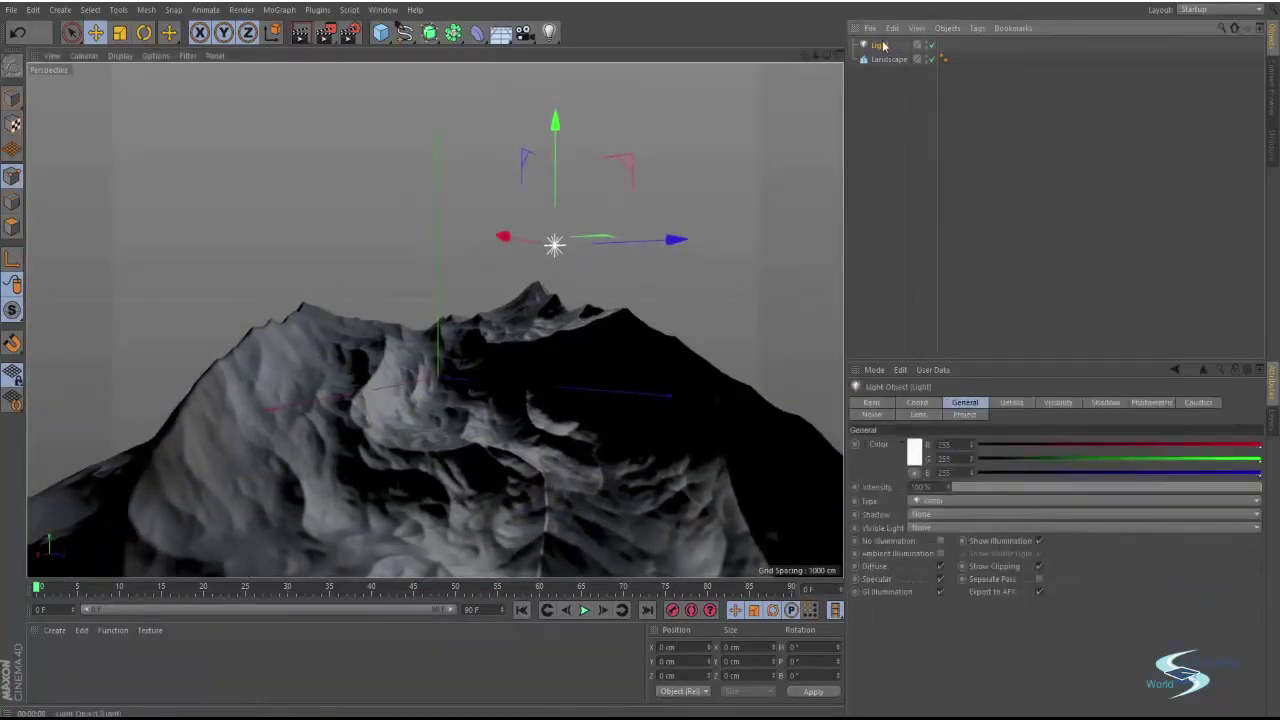
key(Delete)
drag(550, 33, 640, 103)
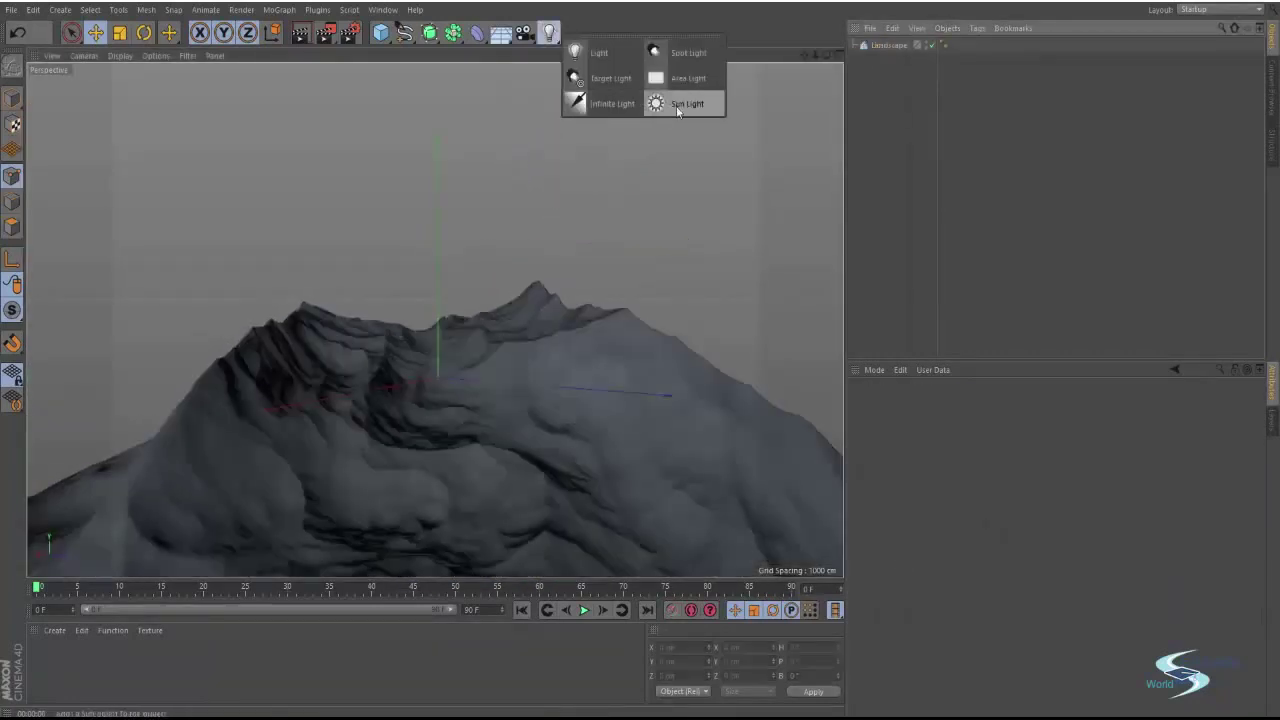
click(677, 109)
alt+drag(554, 212, 575, 368)
alt+right_drag(575, 368, 398, 387)
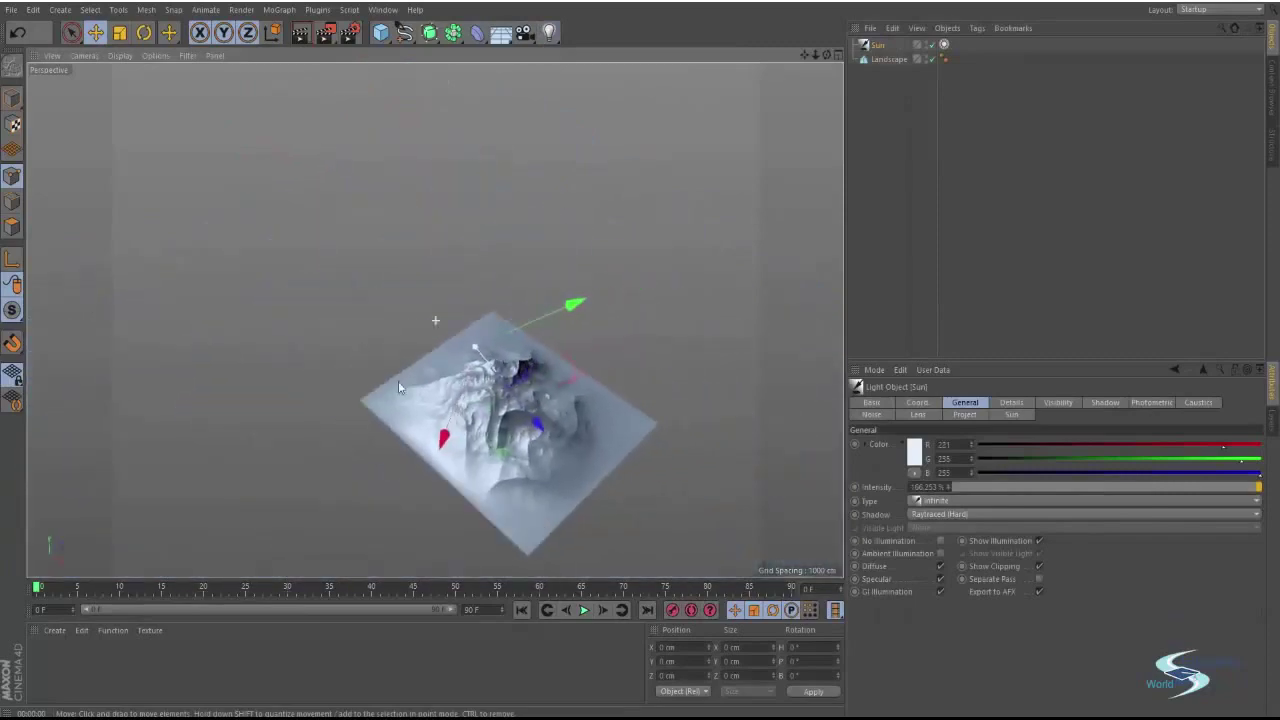
alt+drag(398, 387, 385, 343)
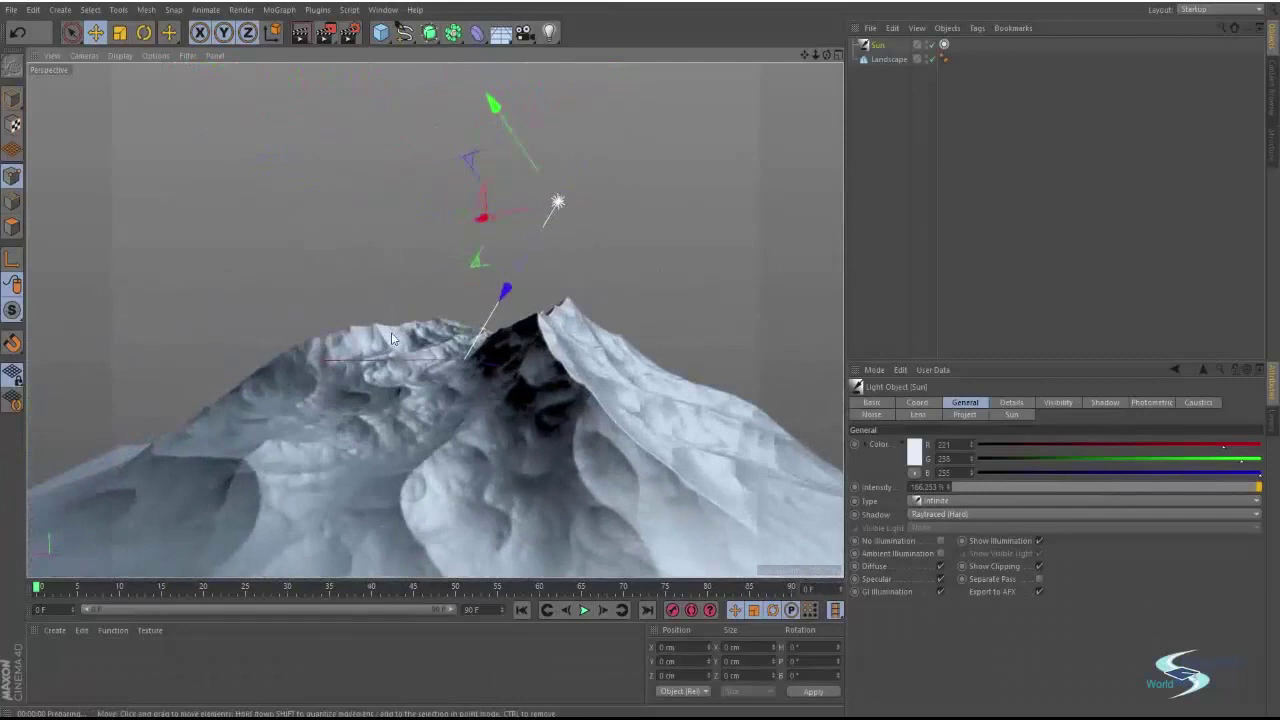
key(ctrl+r)
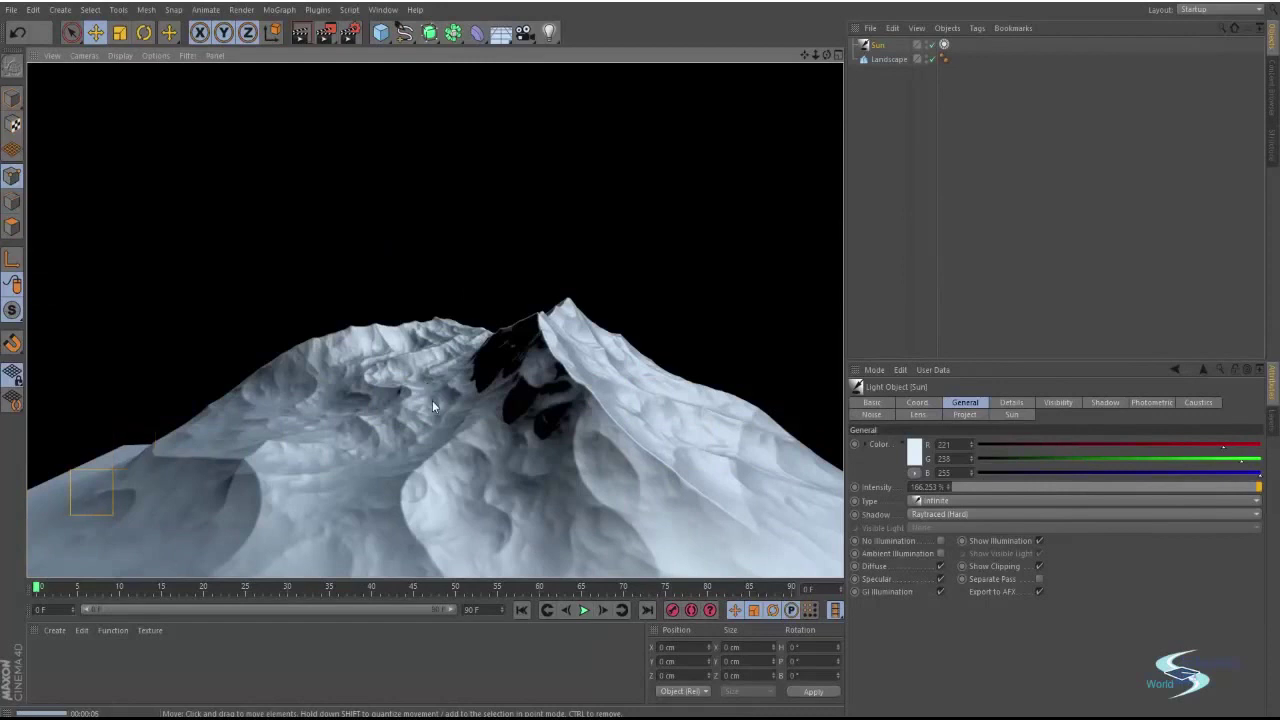
Replace the Sun Light with an Area Light over the landscape.
alt+drag(432, 405, 597, 330)
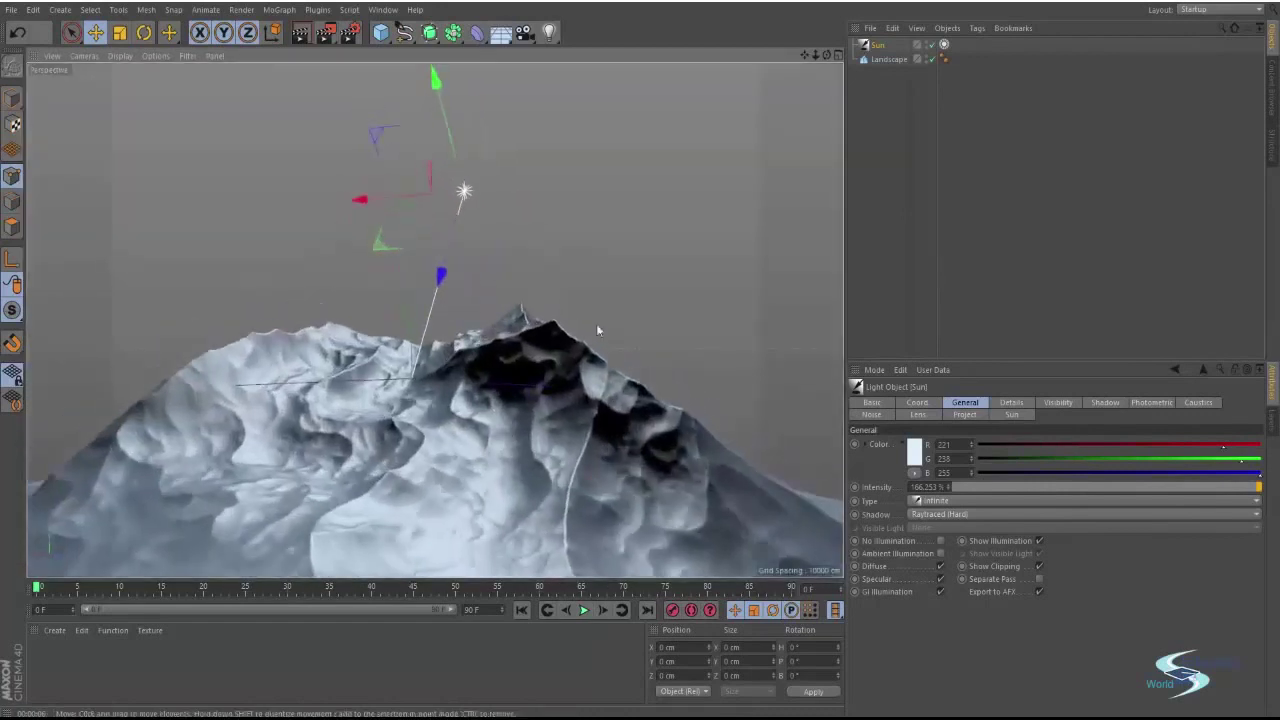
click(878, 46)
key(Delete)
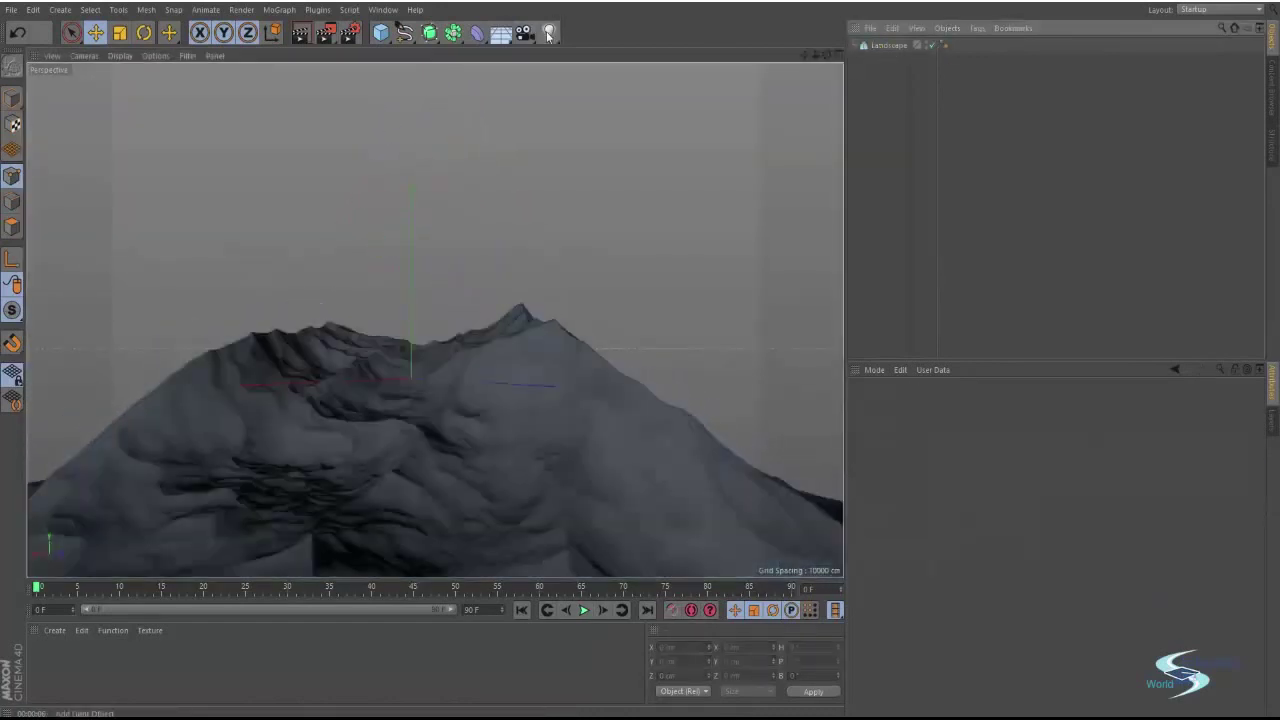
drag(548, 36, 683, 79)
alt+drag(435, 320, 434, 440)
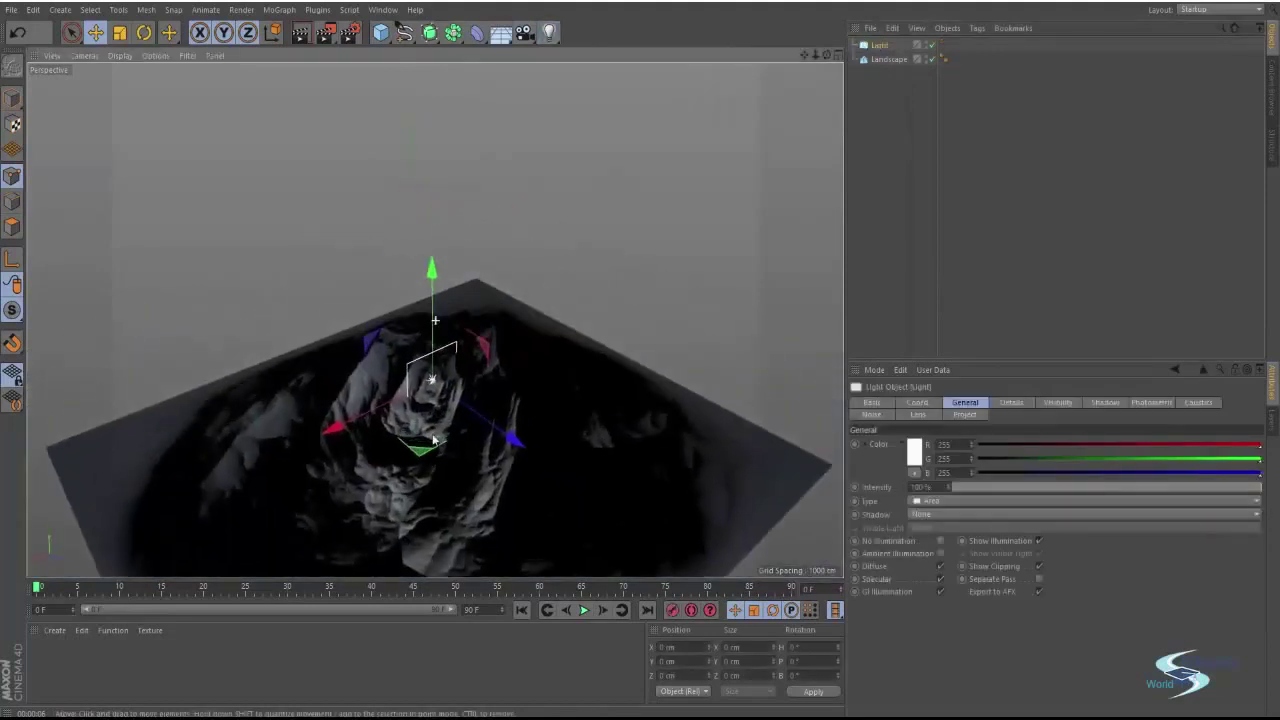
Raise the area light high above the landscape, tilt it downward and move it off to one side of the peaks.
key(r)
drag(432, 279, 432, 5)
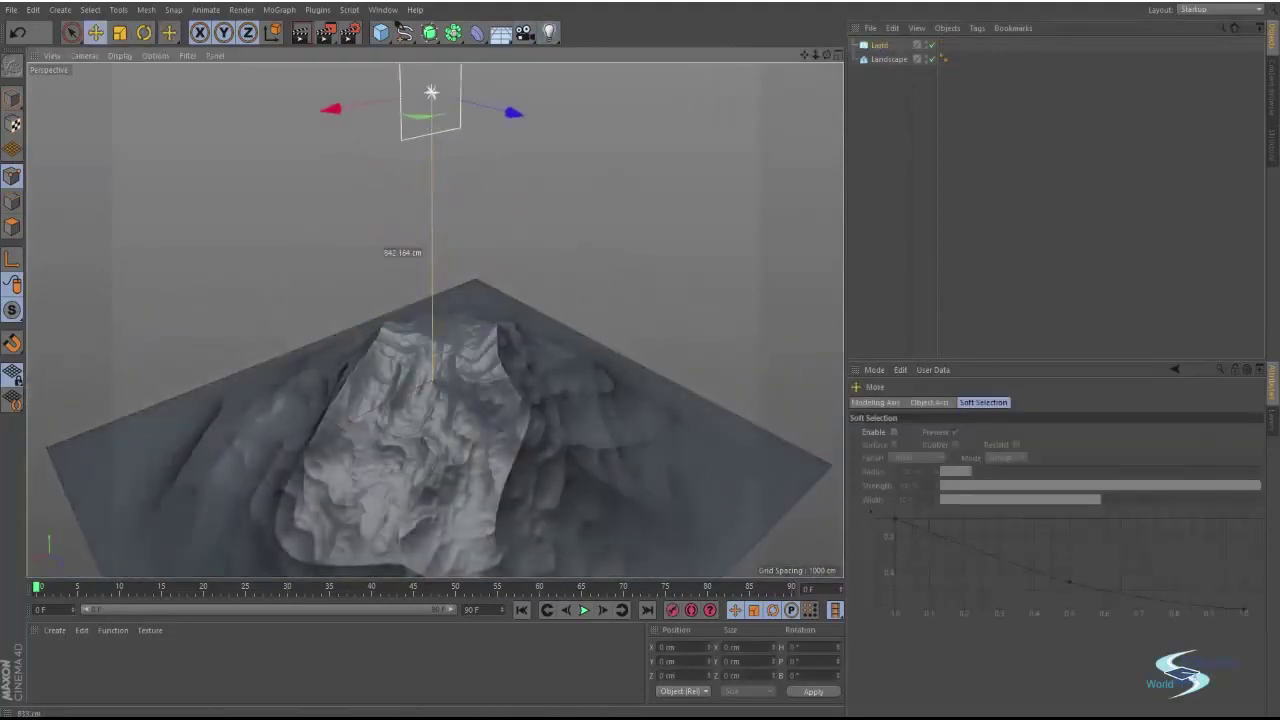
scroll(400, 316, down, 5)
alt+middle_drag(400, 316, 405, 428)
key(r)
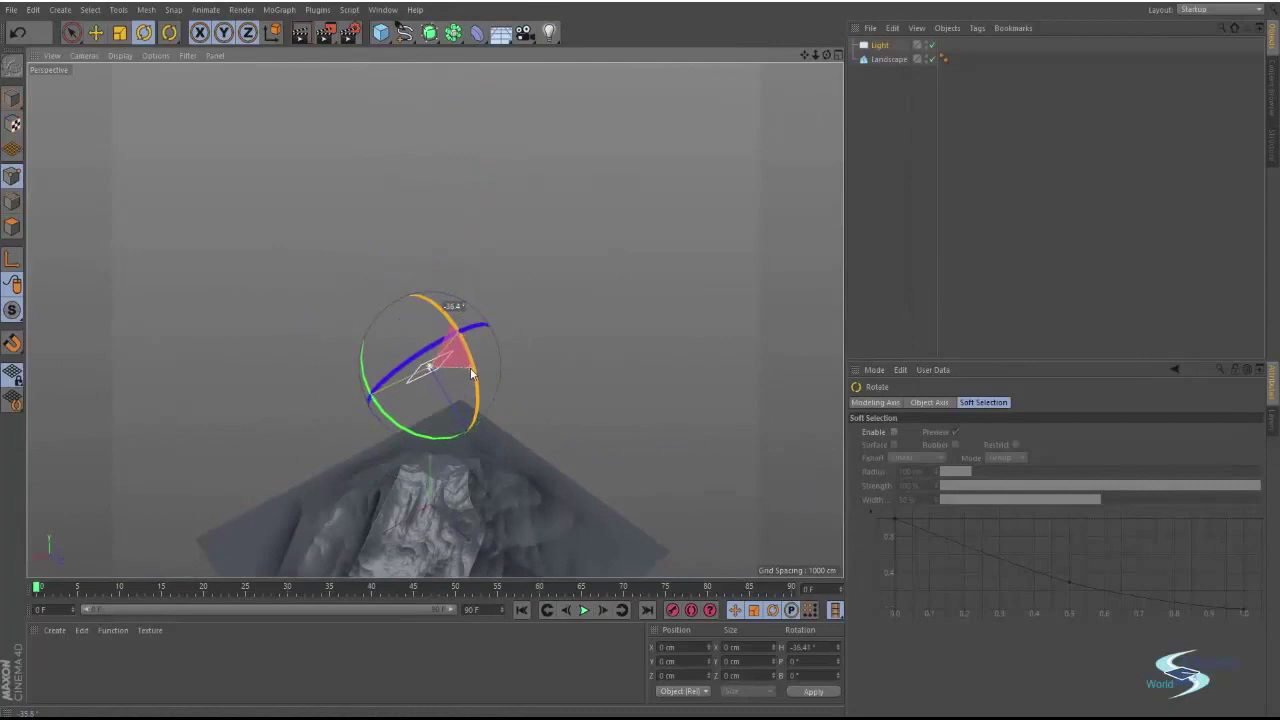
key(e)
drag(486, 470, 394, 291)
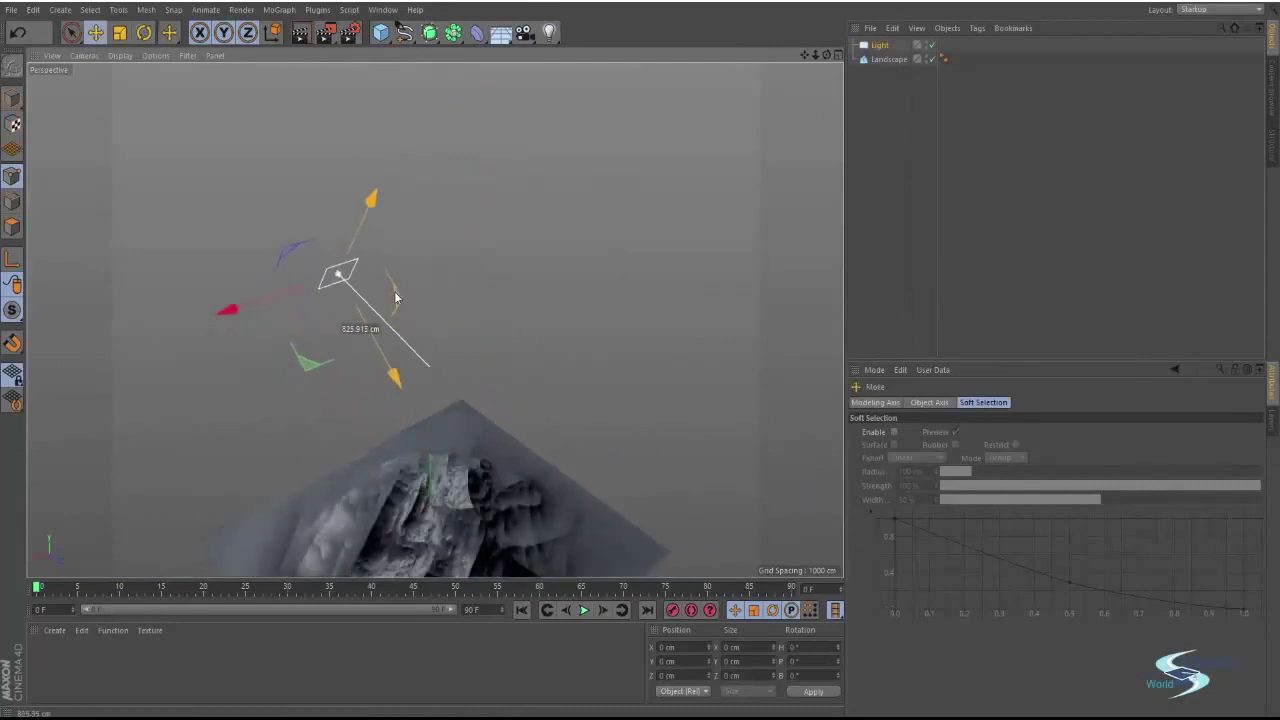
Set the area light's shadow type to Area and render the landscape from a closer, lower viewpoint.
alt+drag(441, 448, 415, 358)
alt+right_drag(411, 440, 505, 416)
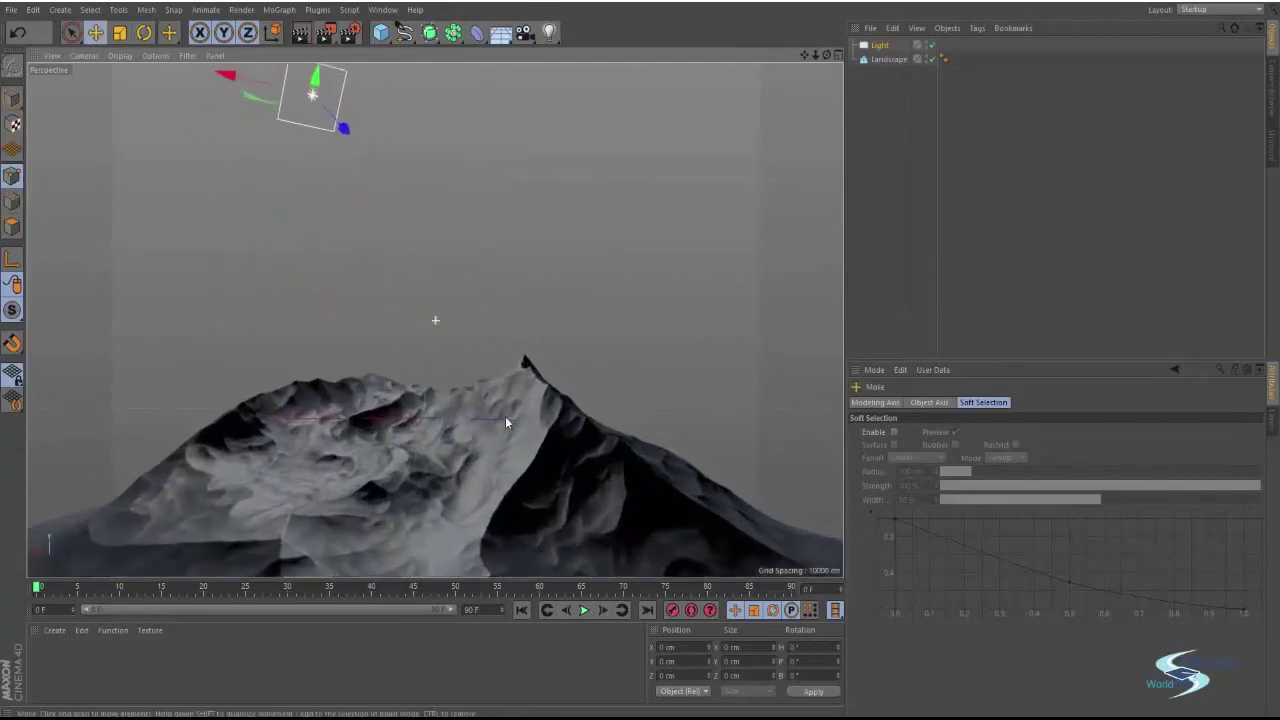
alt+drag(505, 416, 529, 395)
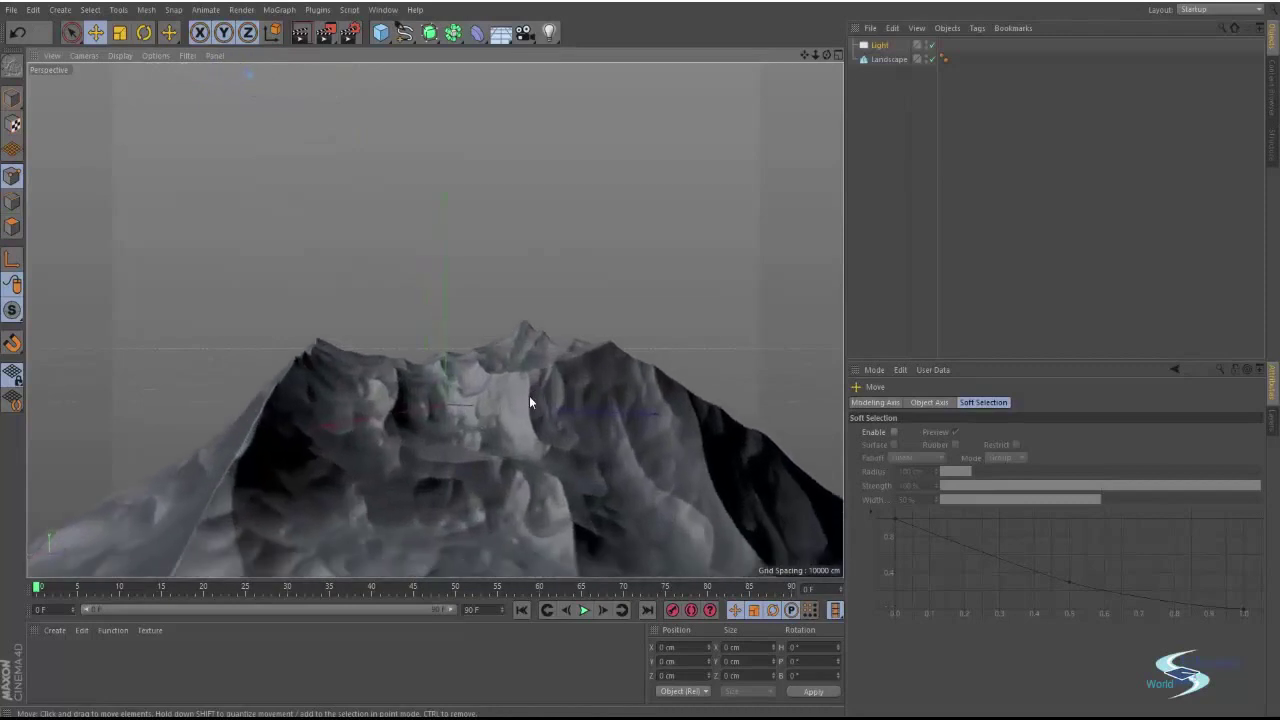
key(t)
alt+right_drag(373, 165, 317, 361)
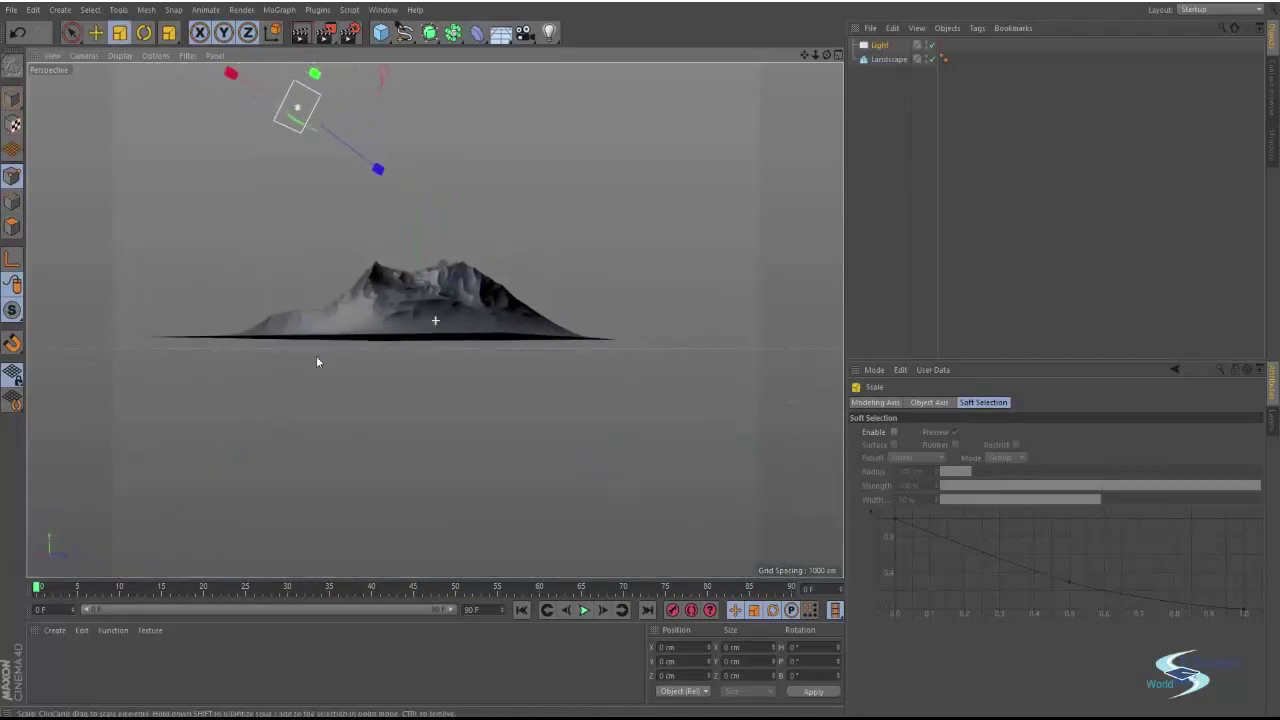
alt+right_drag(484, 197, 520, 295)
click(879, 45)
click(940, 514)
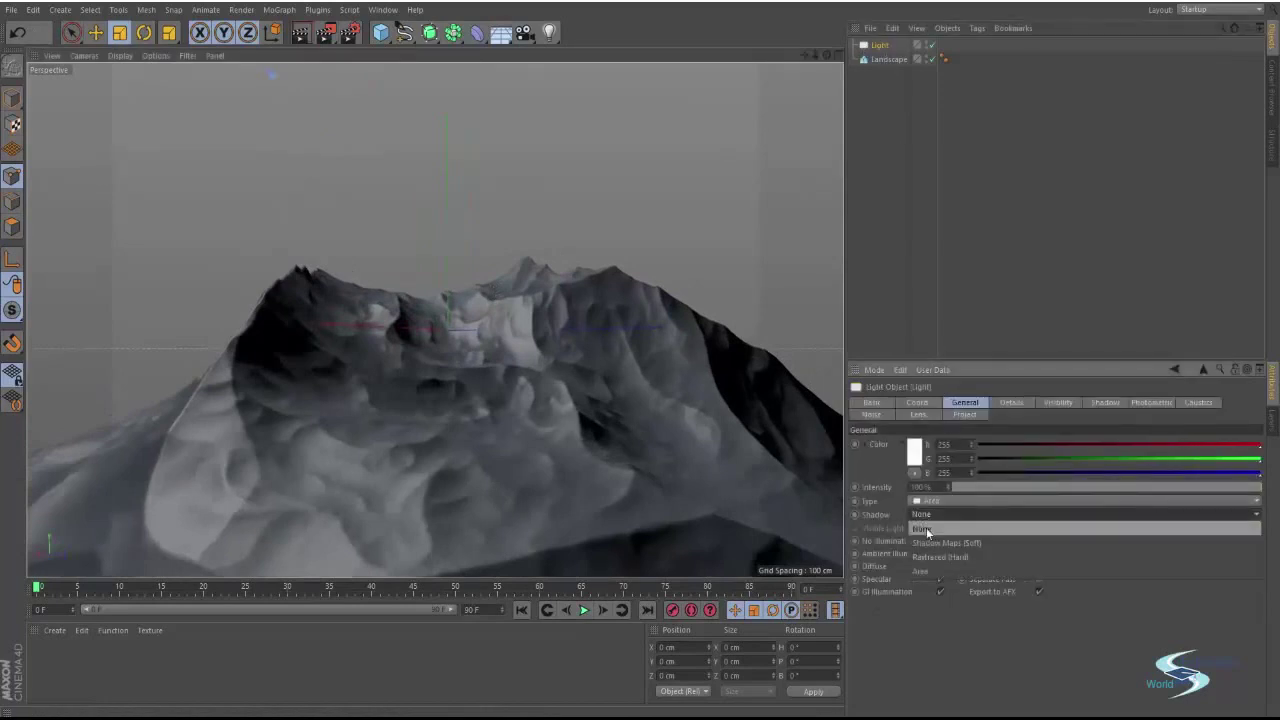
click(927, 567)
click(991, 290)
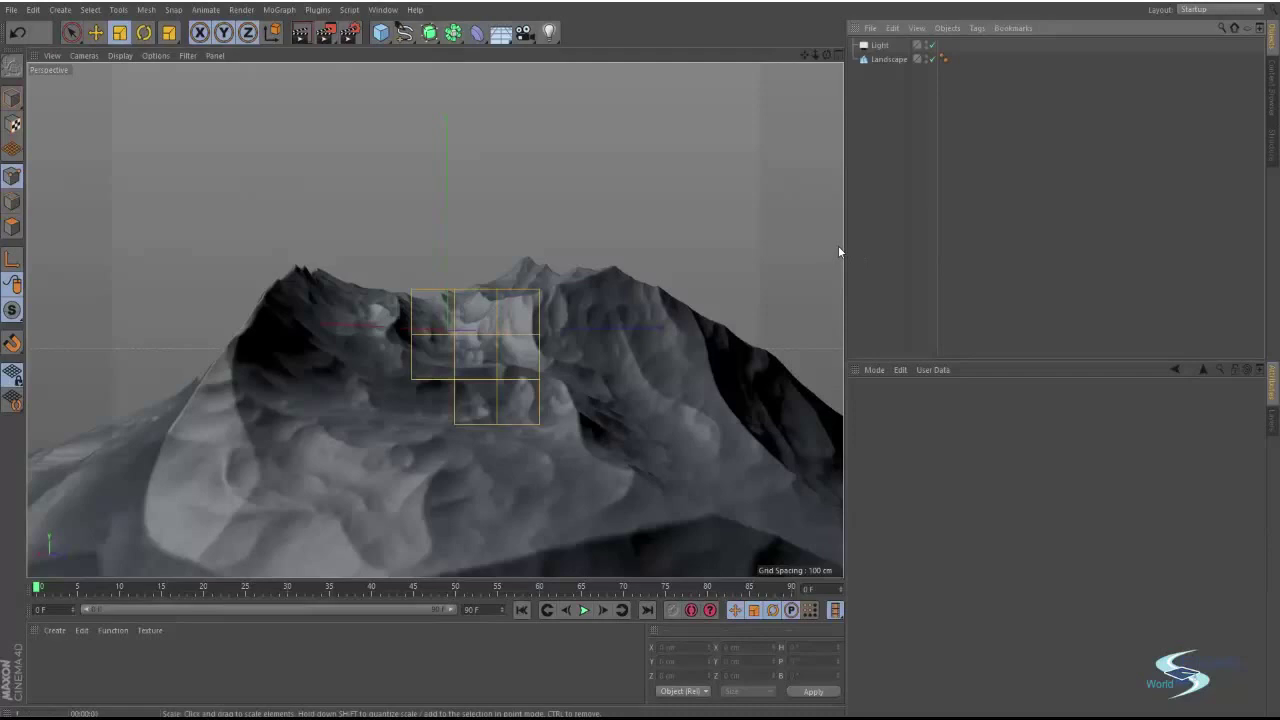
Give the light a warm off-white colour of RGB 255, 237, 217.
click(880, 45)
click(909, 455)
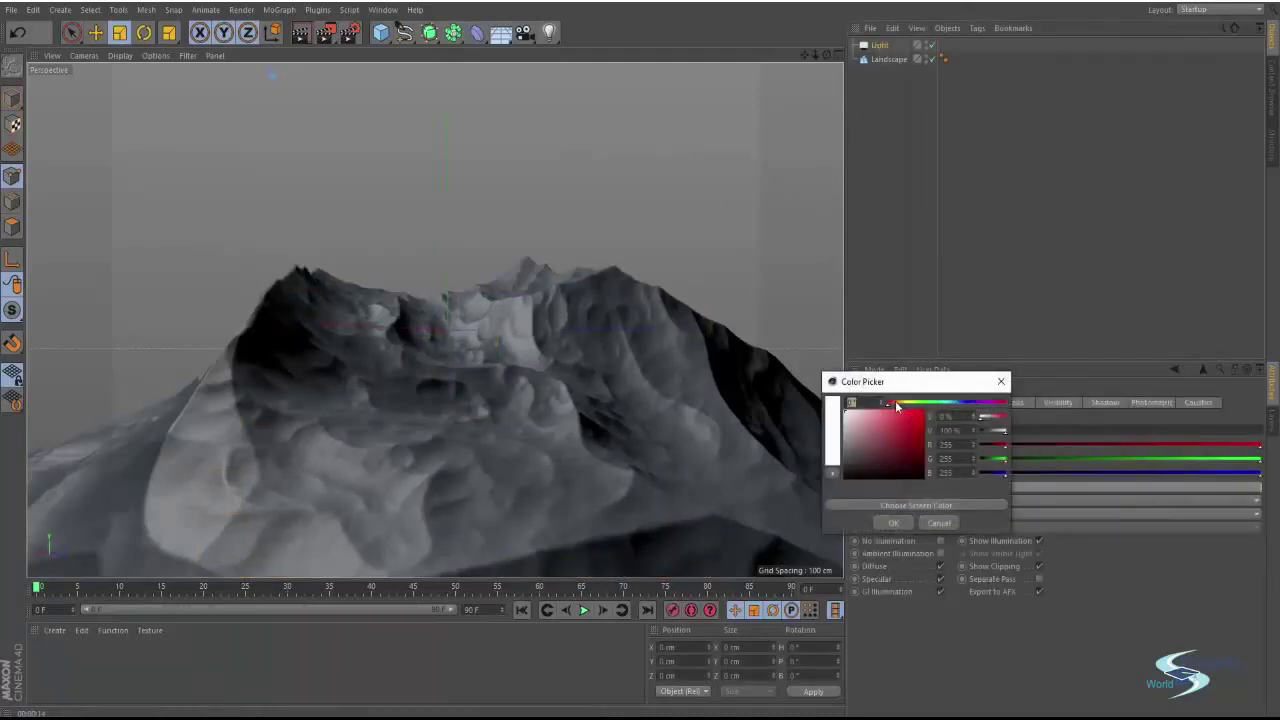
click(898, 403)
drag(857, 415, 857, 391)
click(891, 526)
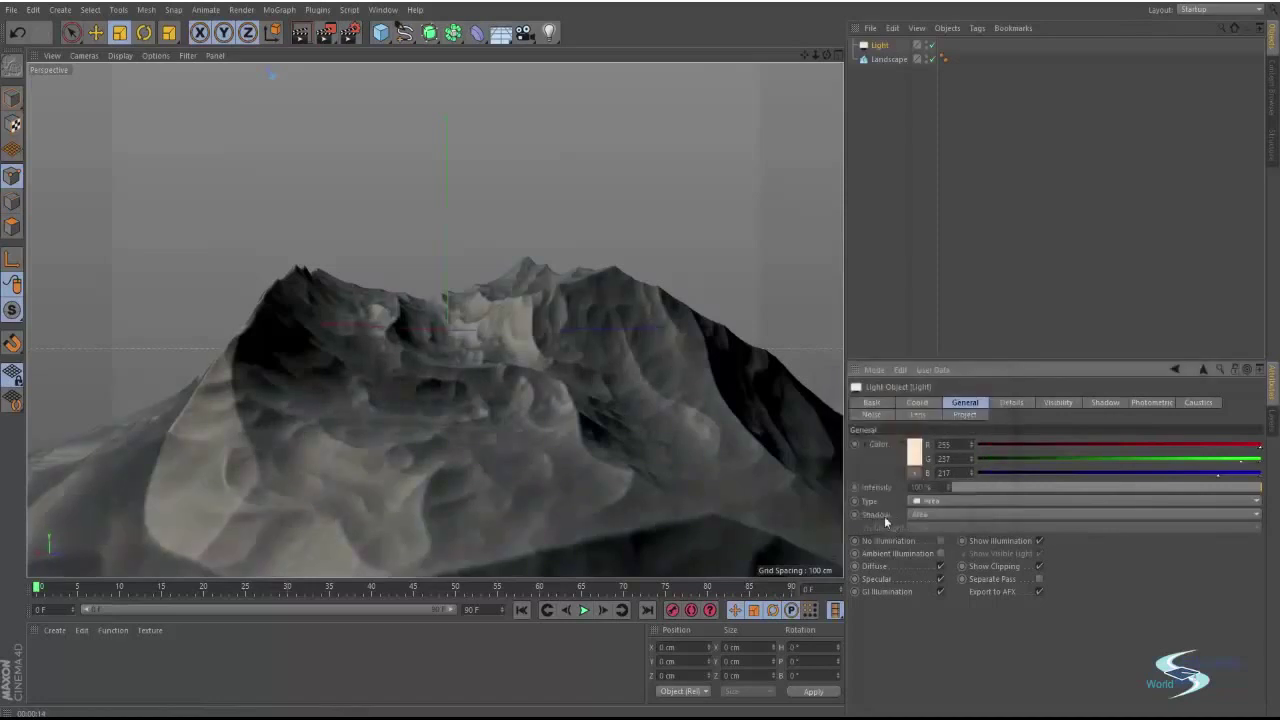
Rotate the area light and move it beside the landscape so that it shines across the slopes.
scroll(455, 381, down, 6)
mouse_move(402, 360)
alt+mouse_down()
mouse_move(363, 366)
mouse_move(516, 377)
mouse_move(440, 378)
mouse_move(434, 320)
alt+mouse_up()
key(r)
mouse_move(305, 161)
mouse_down()
mouse_move(308, 129)
mouse_move(279, 140)
mouse_move(244, 222)
mouse_move(243, 262)
mouse_up()
key(e)
click(864, 208)
Render the side-lit landscape in the view from two low viewpoints.
alt+right_drag(453, 403, 513, 367)
mouse_move(452, 423)
alt+mouse_down()
mouse_move(326, 416)
mouse_move(337, 413)
alt+mouse_up()
alt+middle_drag(337, 413, 447, 355)
key(ctrl+r)
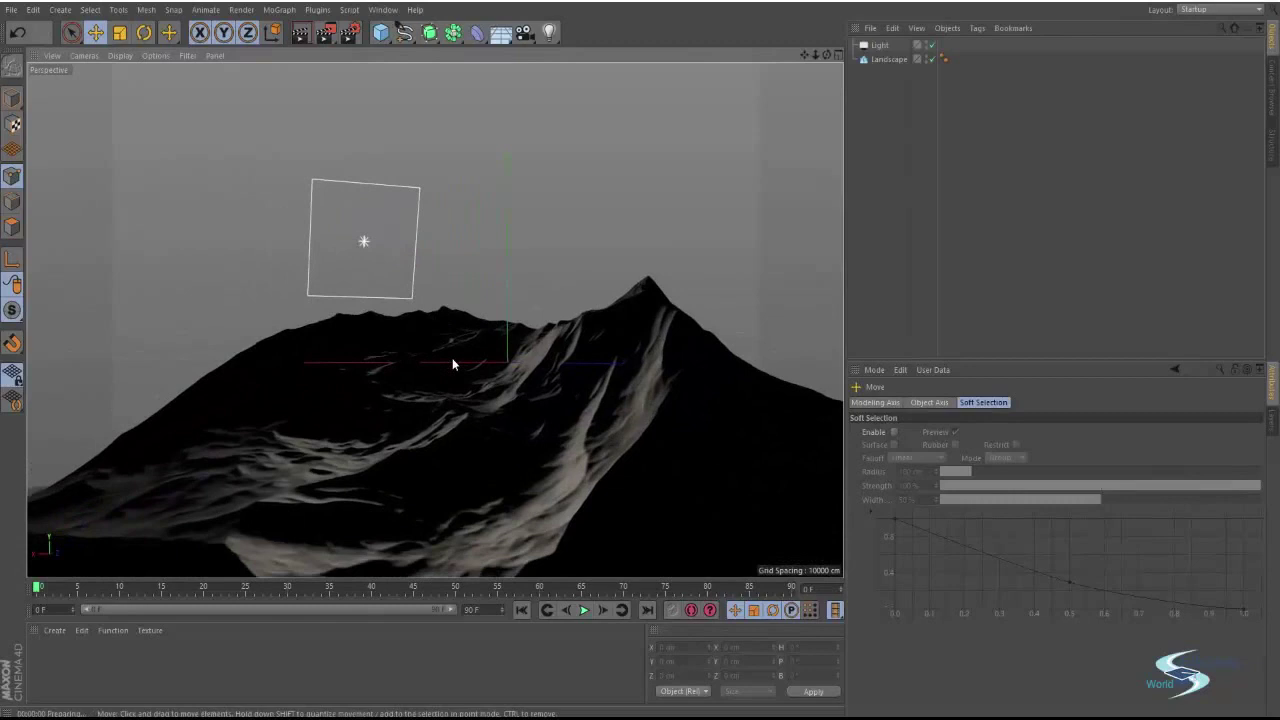
alt+right_drag(377, 391, 312, 421)
mouse_move(434, 320)
alt+mouse_down()
mouse_move(368, 398)
mouse_move(382, 400)
alt+mouse_up()
alt+right_drag(390, 380, 403, 371)
alt+drag(403, 378, 458, 369)
key(ctrl+r)
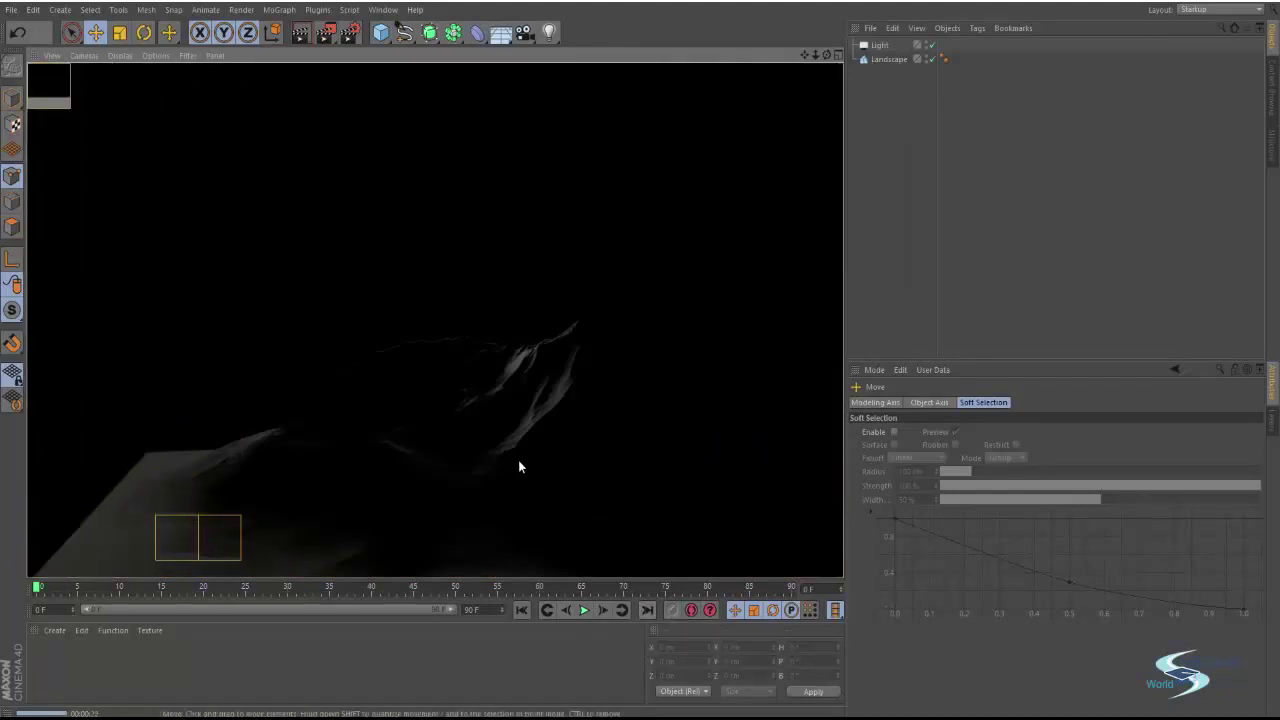
Frame the whole landscape, add a Camera and make the view look through it.
alt+drag(450, 426, 591, 500)
scroll(427, 463, down, 3)
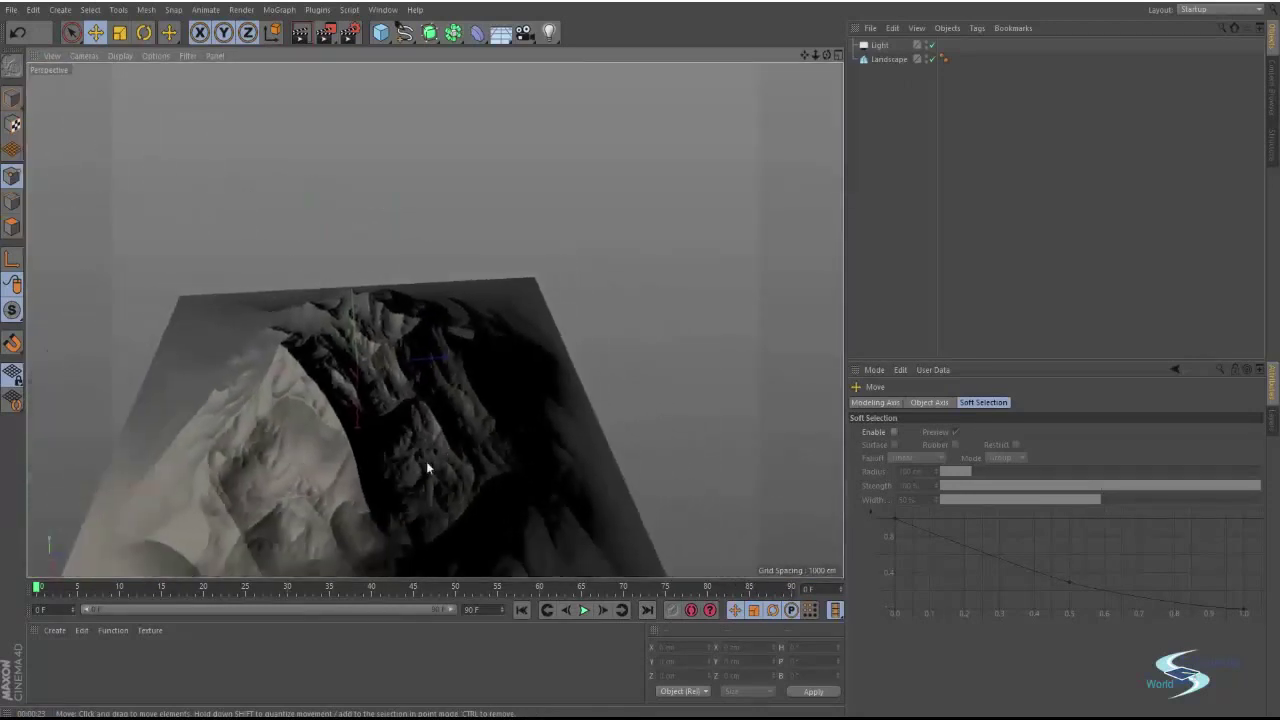
alt+drag(427, 467, 444, 403)
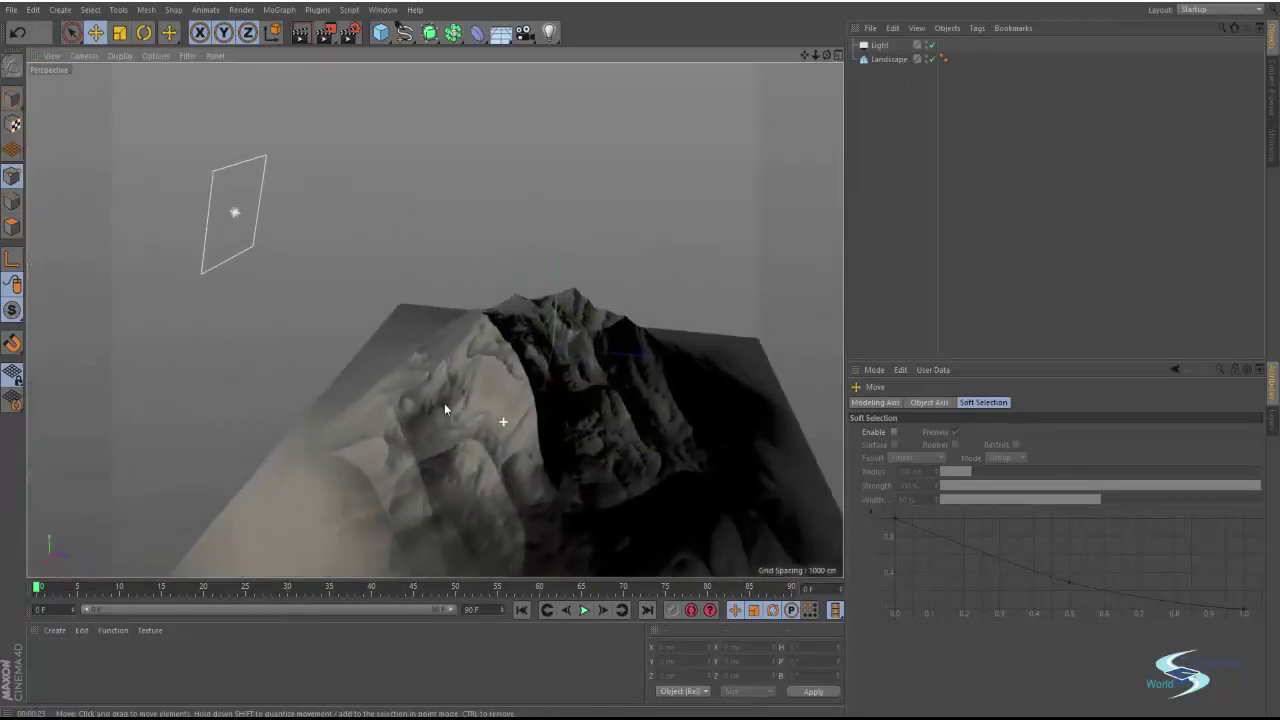
alt+middle_drag(532, 270, 456, 321)
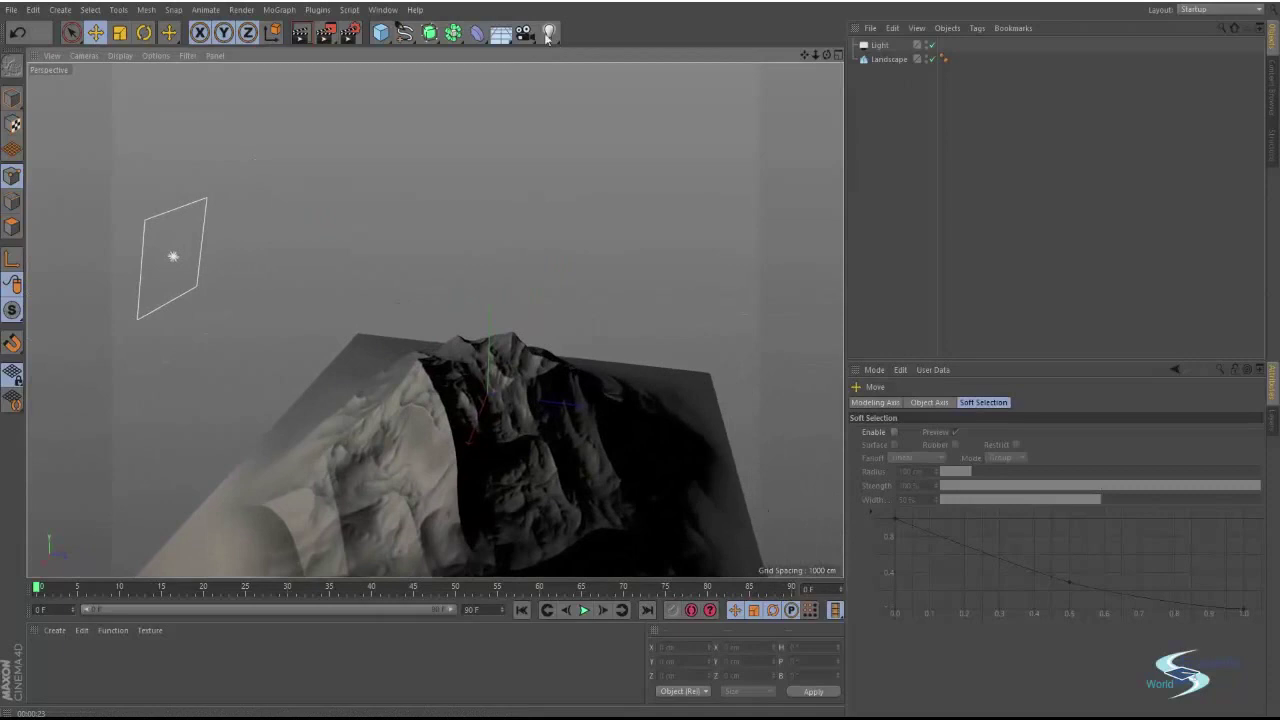
click(526, 33)
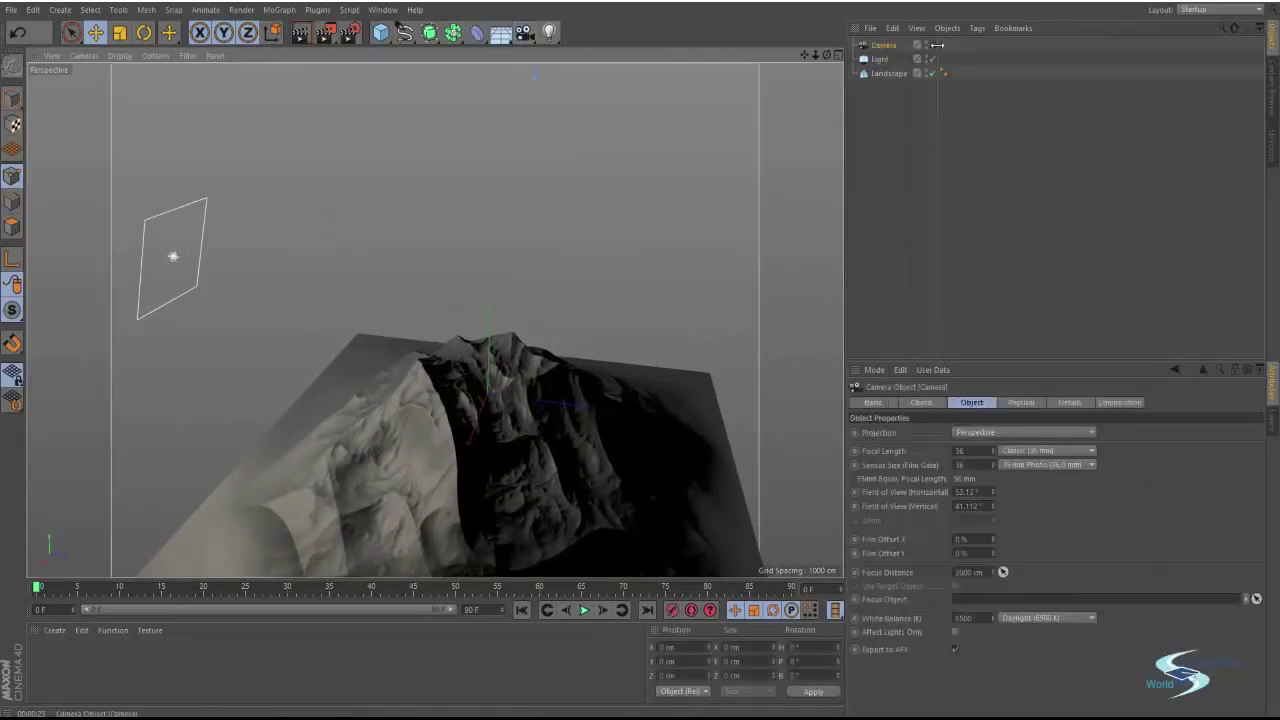
scroll(449, 391, down, 5)
alt+drag(449, 391, 634, 322)
click(934, 46)
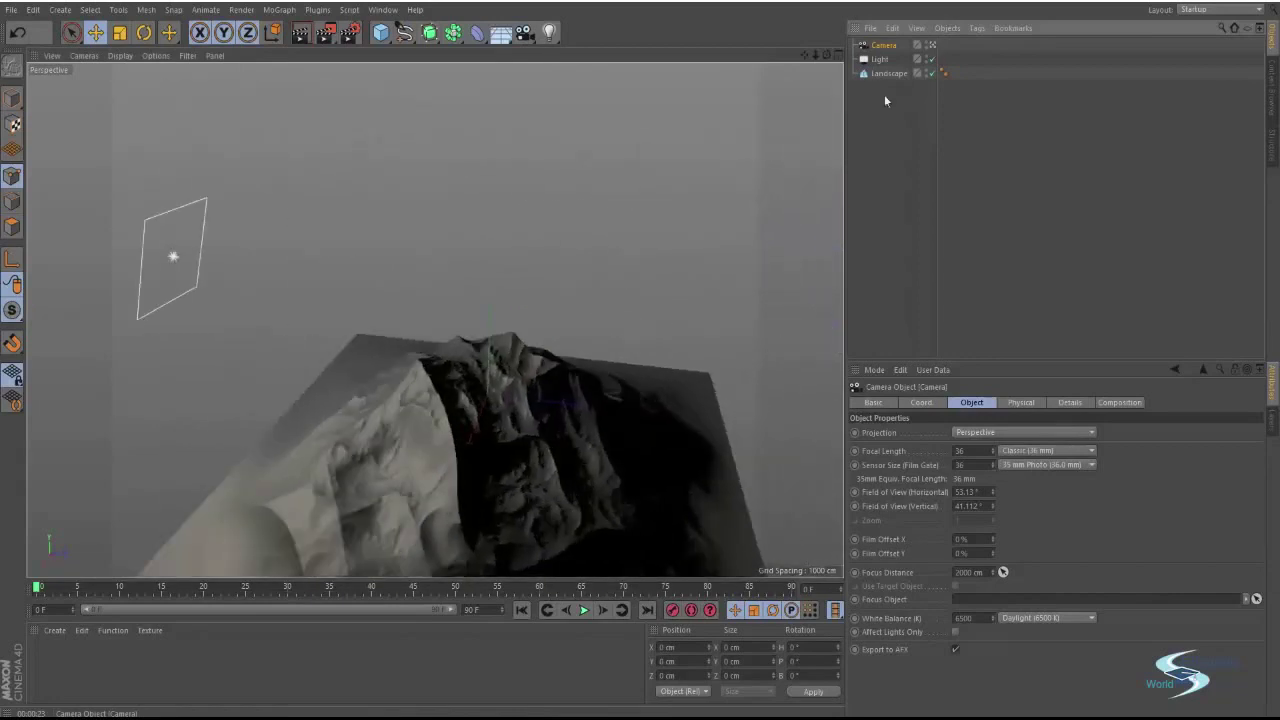
Record camera keyframes at frame 0 and frame 54, orbiting around the landscape between them.
alt+drag(575, 358, 551, 324)
click(709, 610)
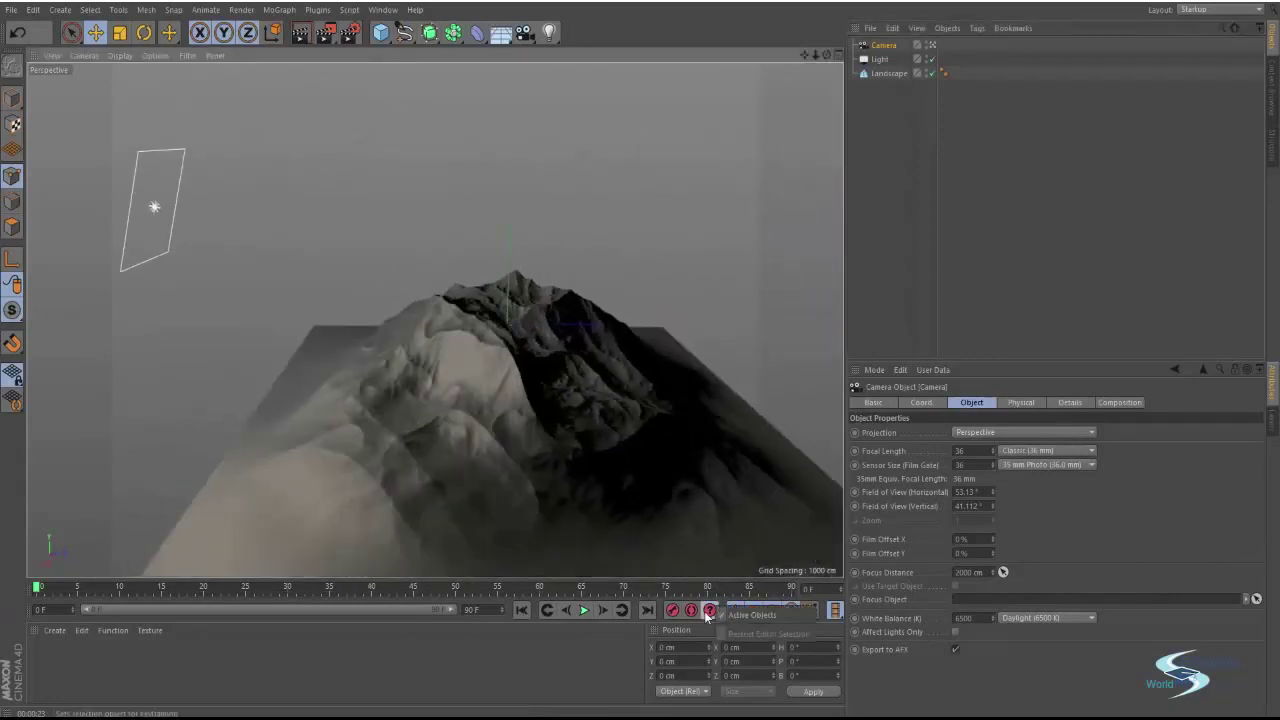
click(673, 611)
drag(192, 589, 490, 588)
alt+drag(597, 385, 480, 486)
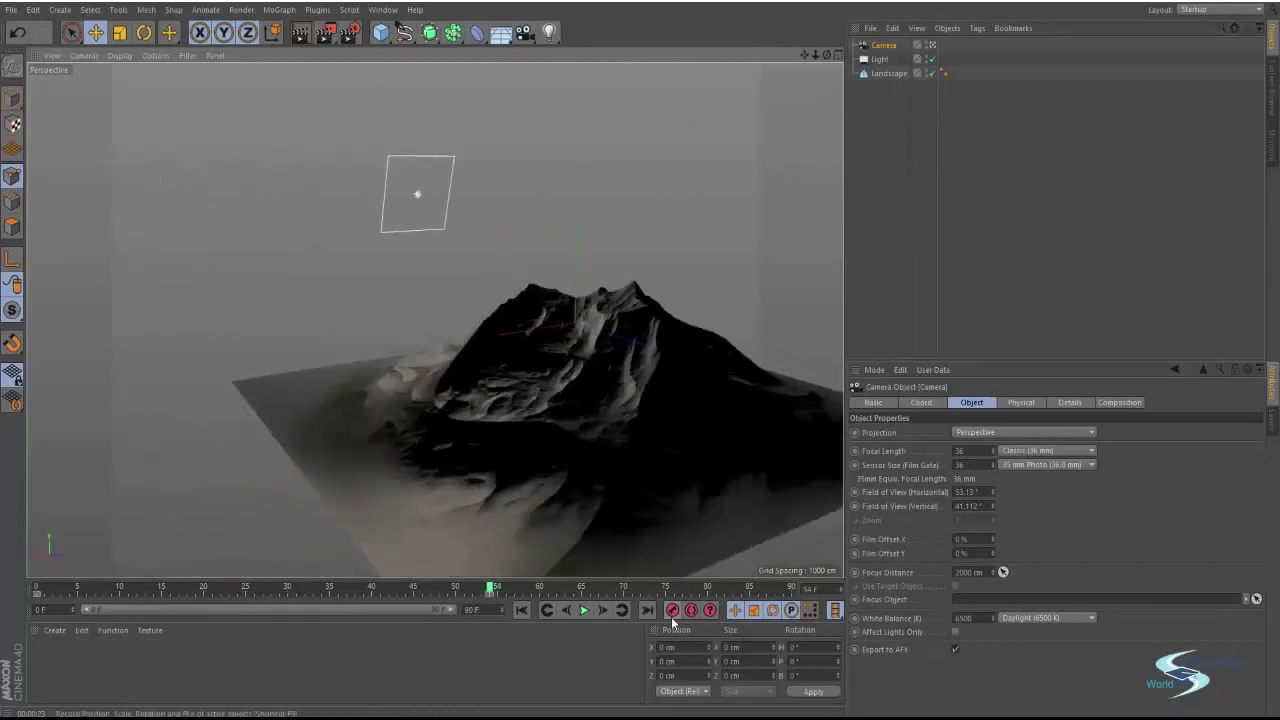
alt+drag(666, 348, 224, 398)
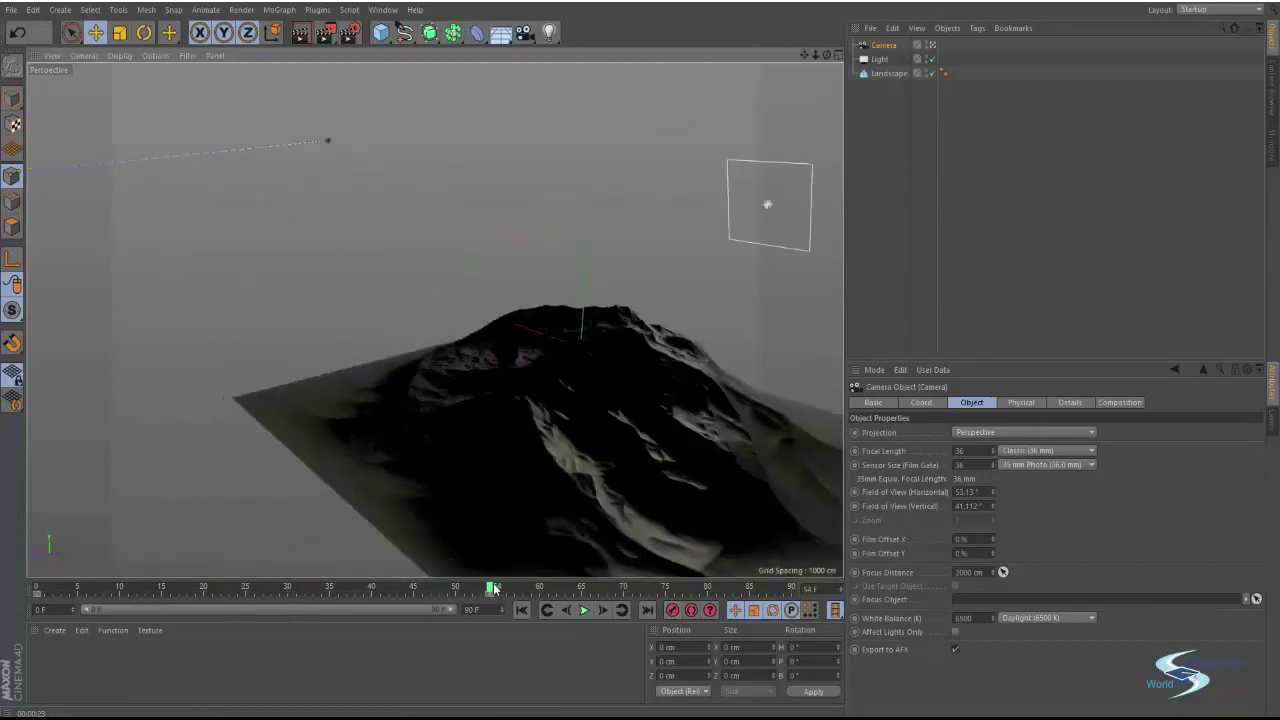
Orbit the camera further around the landscape and record a keyframe at frame 90.
drag(492, 590, 792, 592)
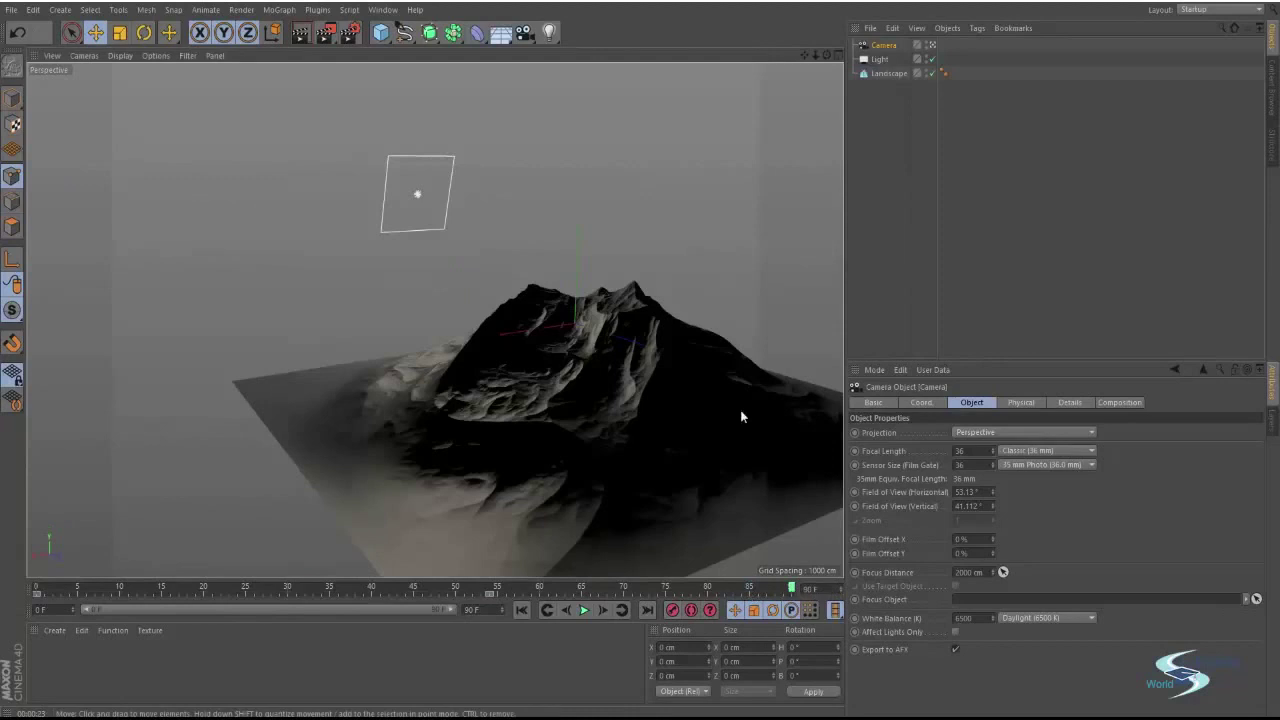
alt+drag(740, 415, 408, 340)
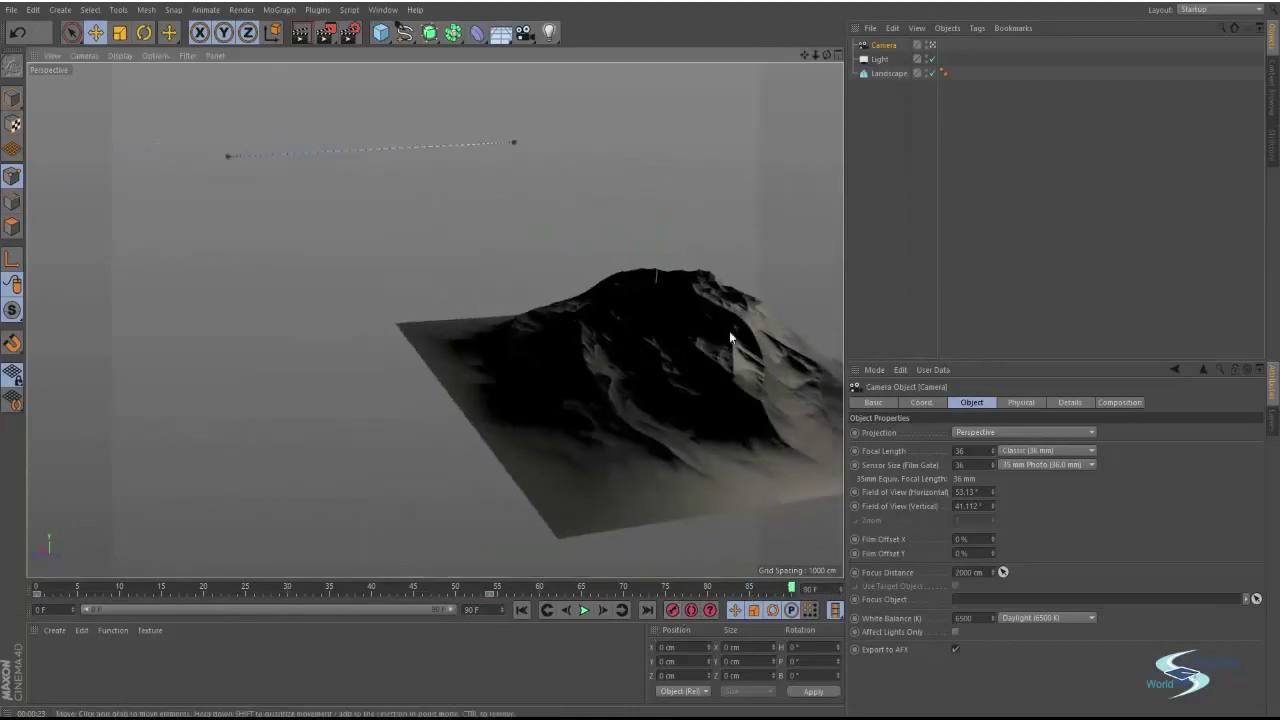
alt+middle_drag(732, 350, 520, 425)
click(676, 611)
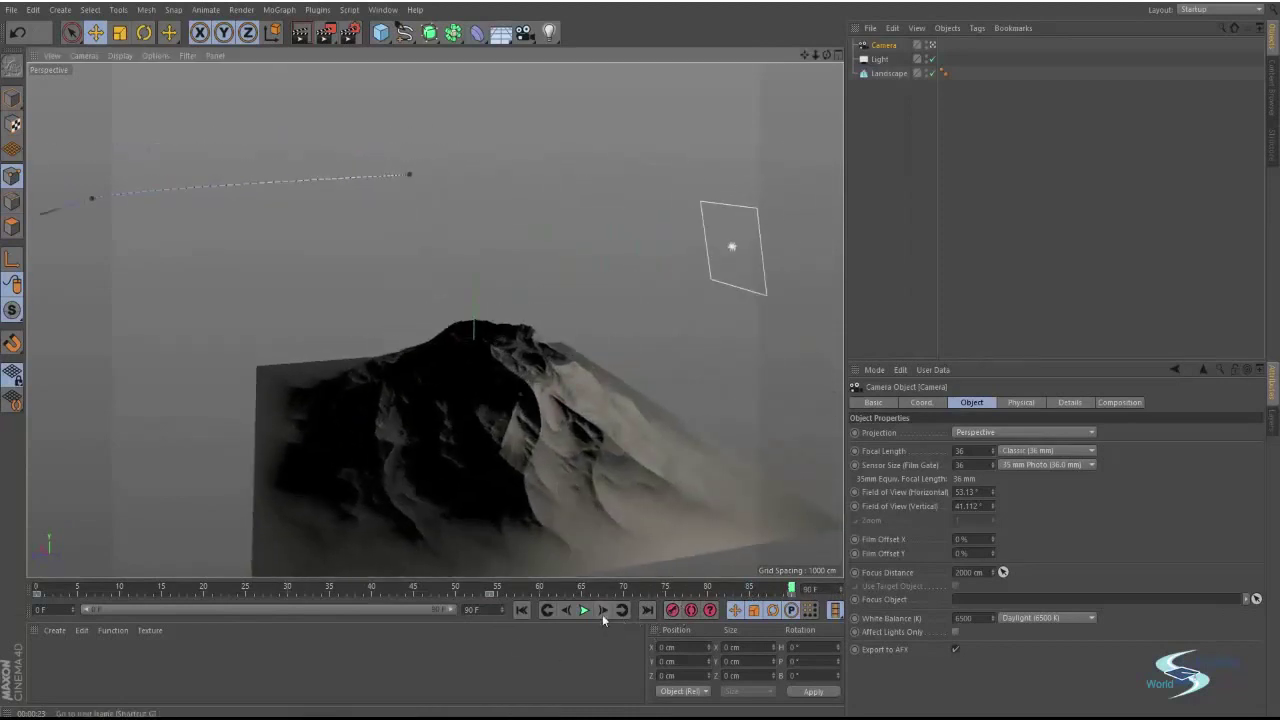
Play the camera animation from the start and shift its middle keyframe to frame 42.
click(522, 612)
click(584, 610)
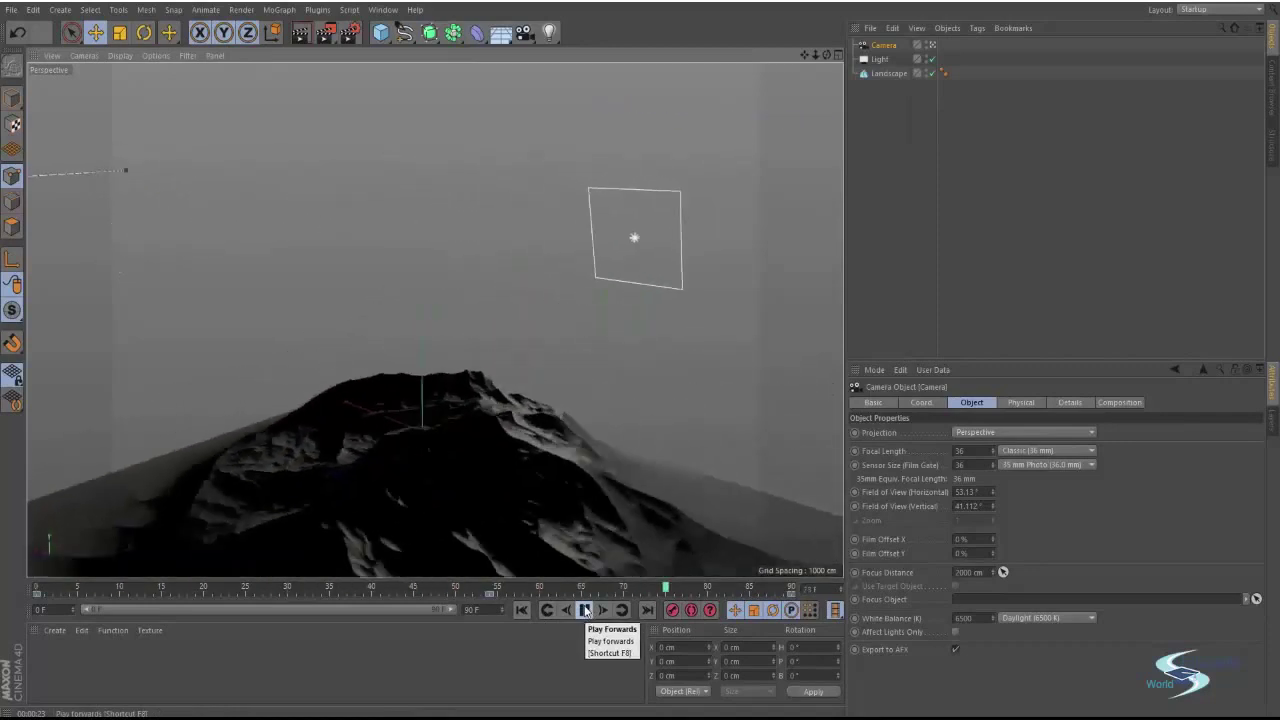
drag(492, 597, 389, 597)
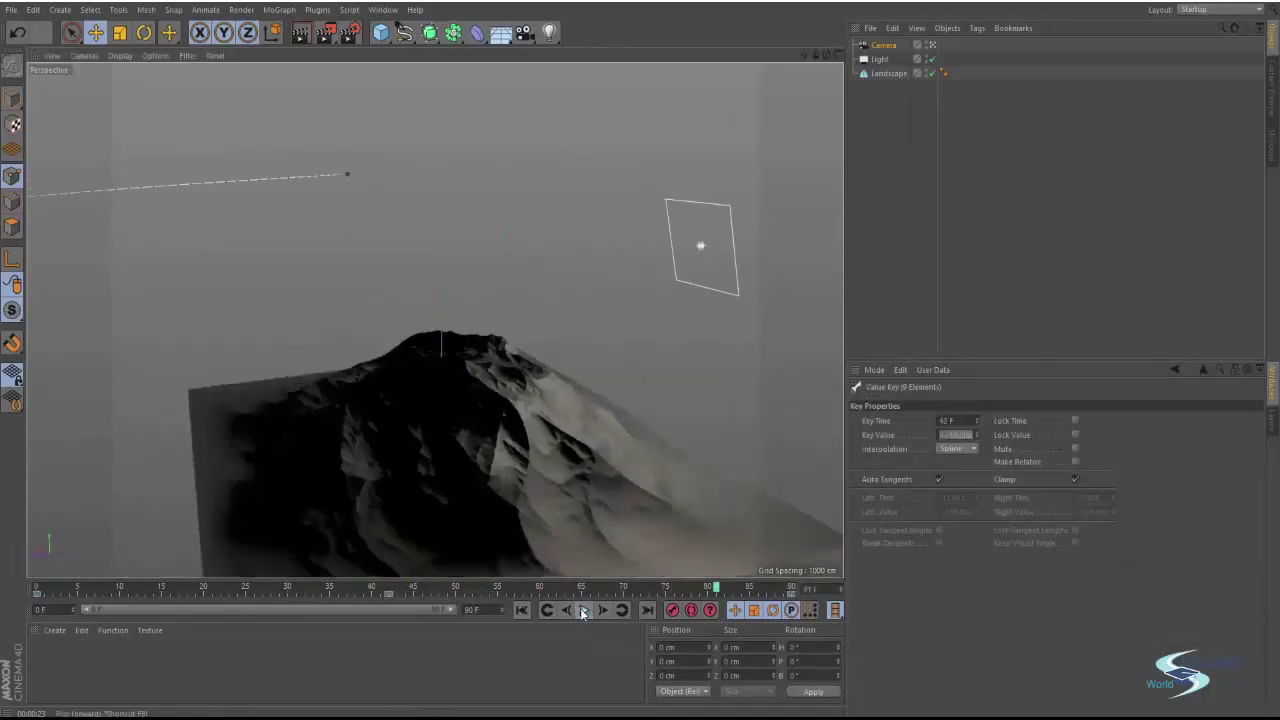
Stop looking through the camera, view its motion path from outside and go back to the keyframe at frame 42.
click(933, 46)
alt+middle_drag(500, 348, 445, 352)
alt+drag(445, 352, 557, 265)
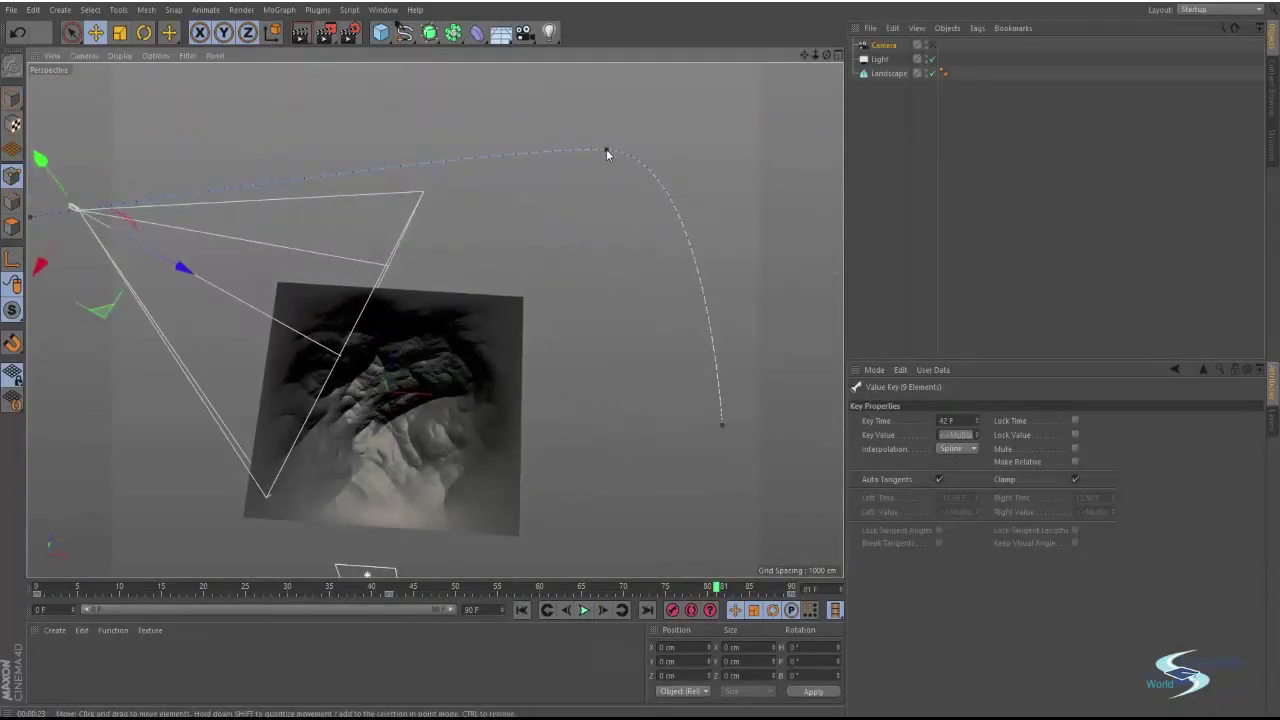
click(549, 611)
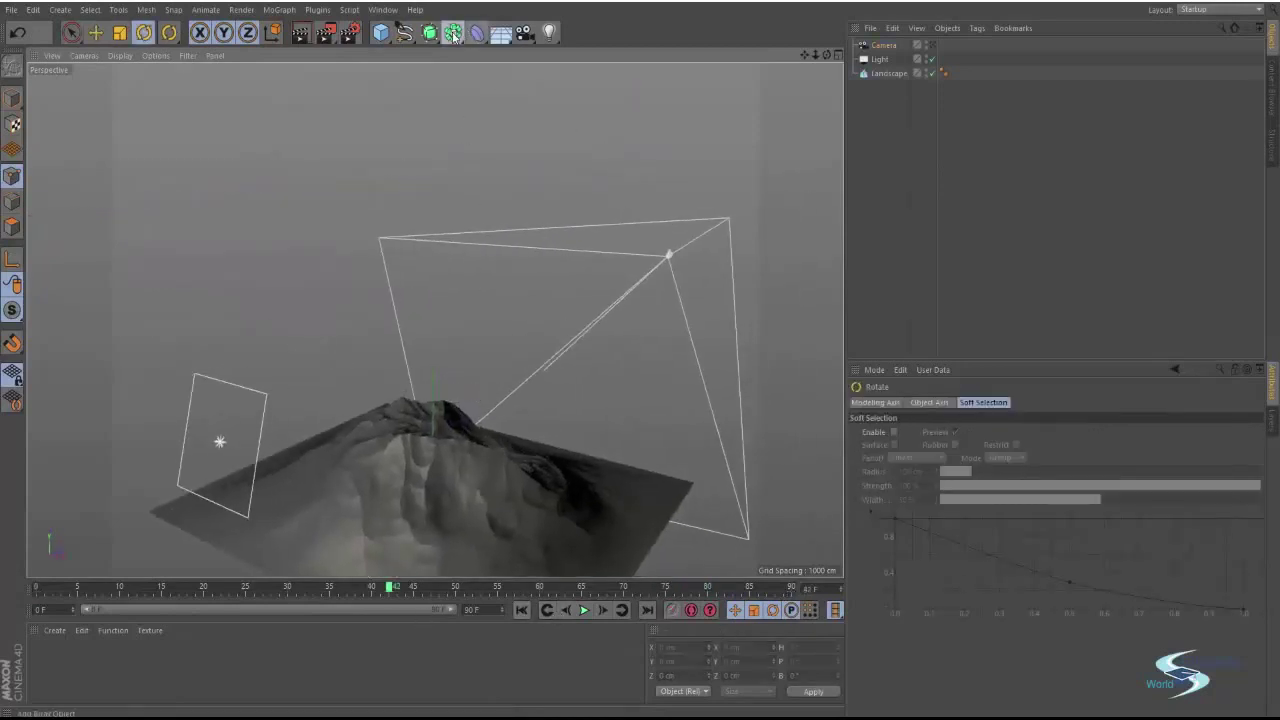
Add an Array object and delete the landscape from the scene.
click(453, 36)
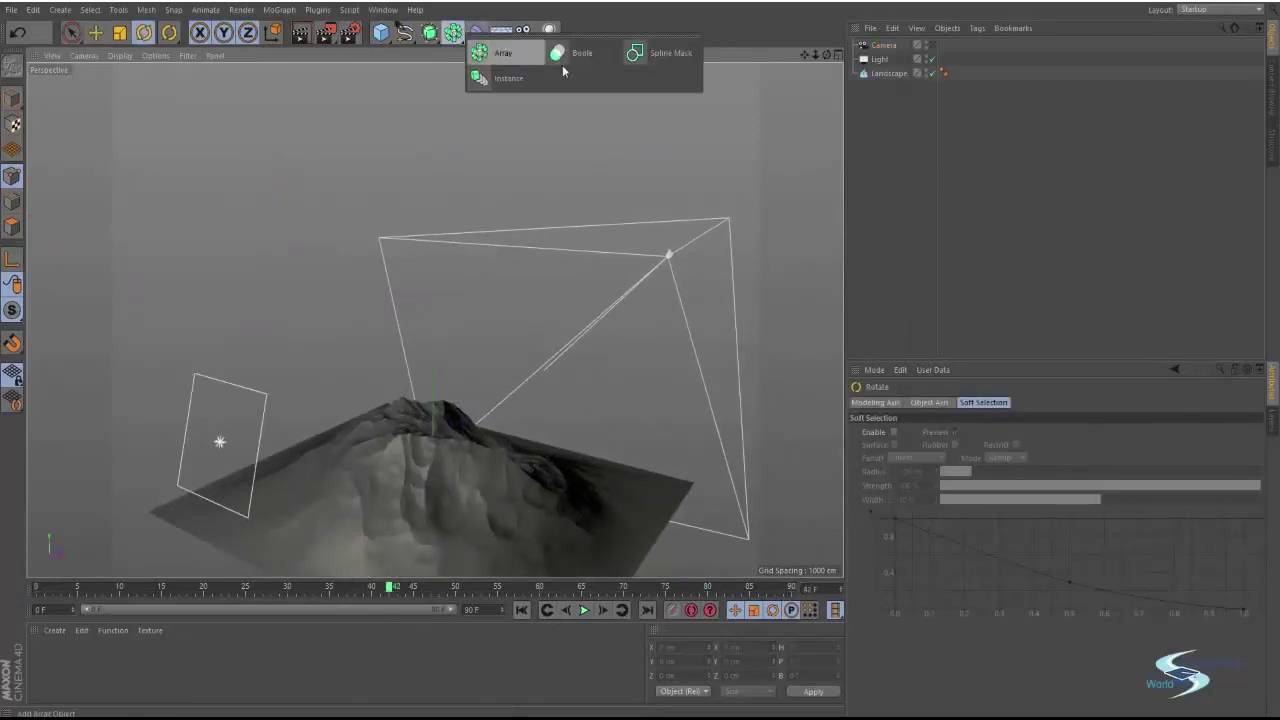
click(513, 53)
click(883, 88)
key(Delete)
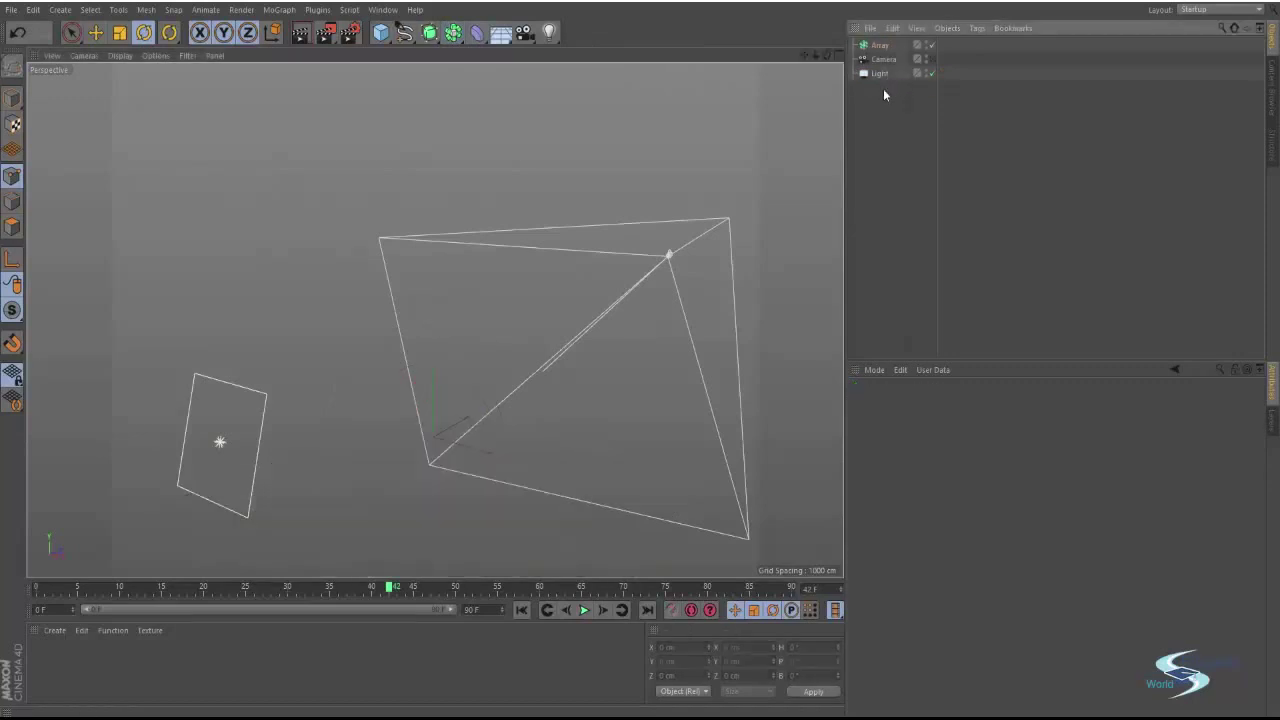
Add a Sphere and make it a child of the Array.
alt+drag(700, 265, 680, 200)
click(389, 42)
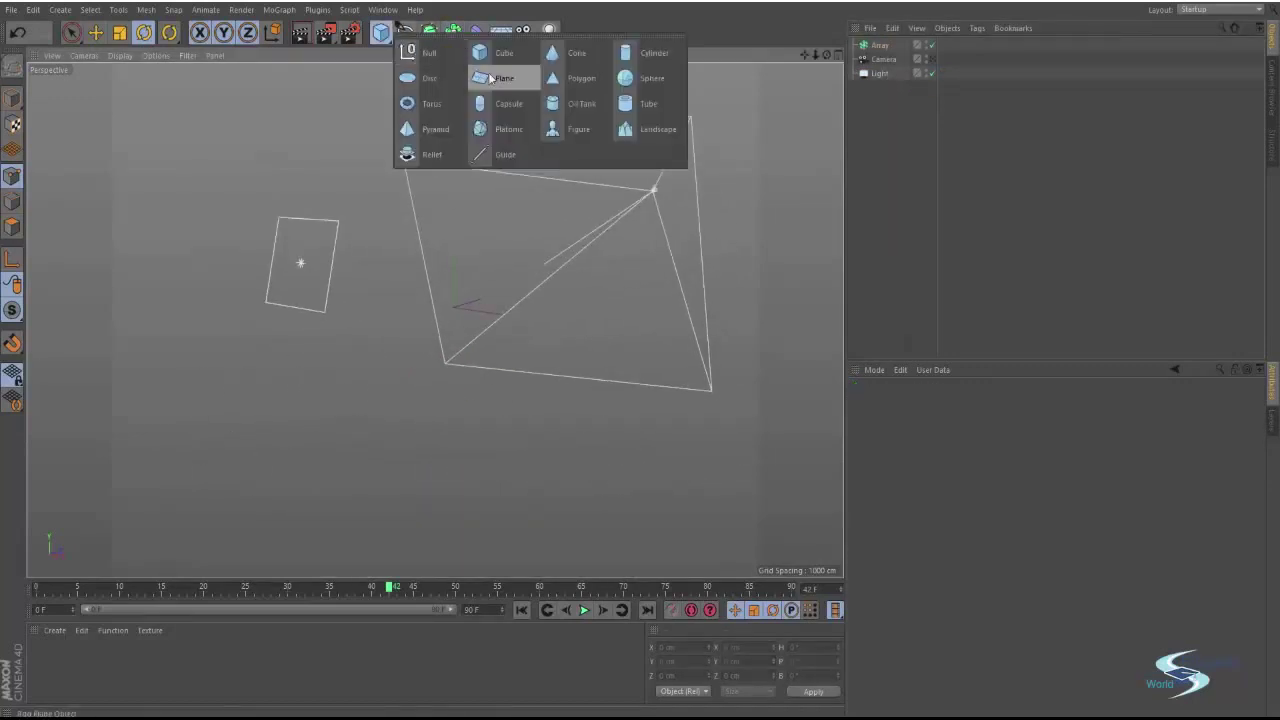
click(636, 78)
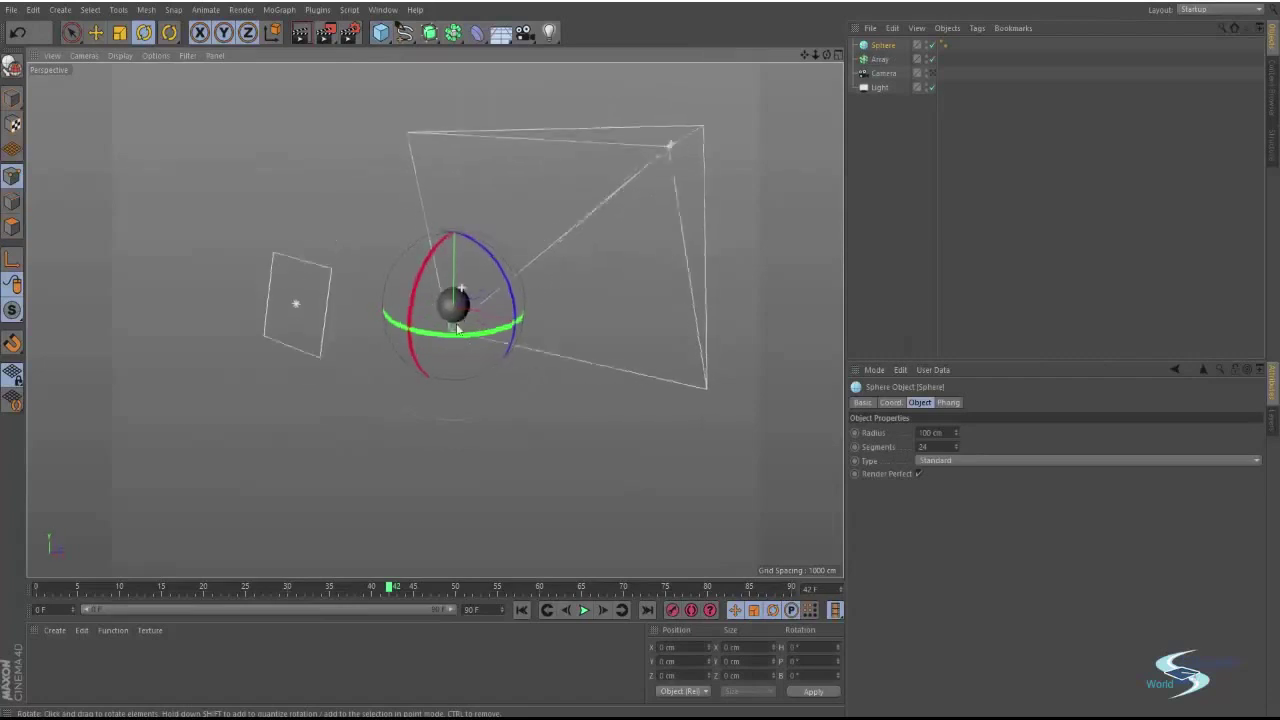
drag(882, 45, 884, 60)
alt+drag(668, 229, 588, 371)
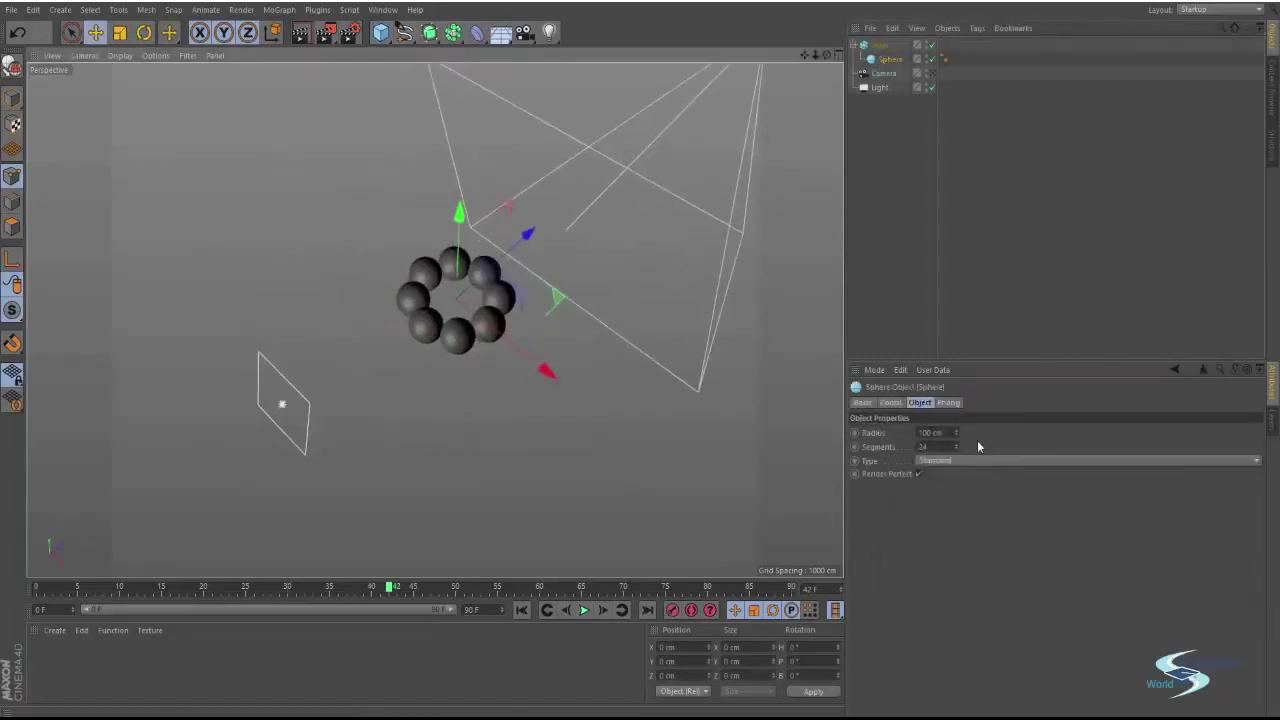
Reduce the sphere's radius to 78 cm and enlarge the array's radius.
drag(955, 432, 955, 436)
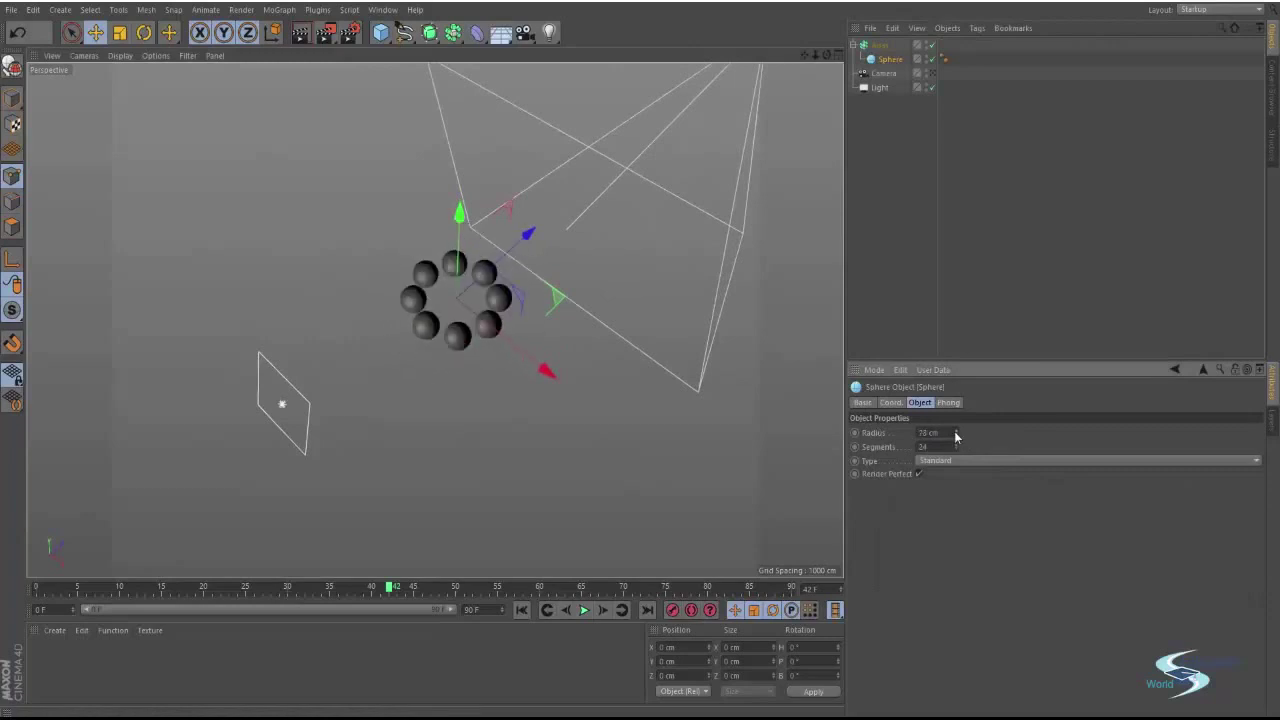
click(879, 45)
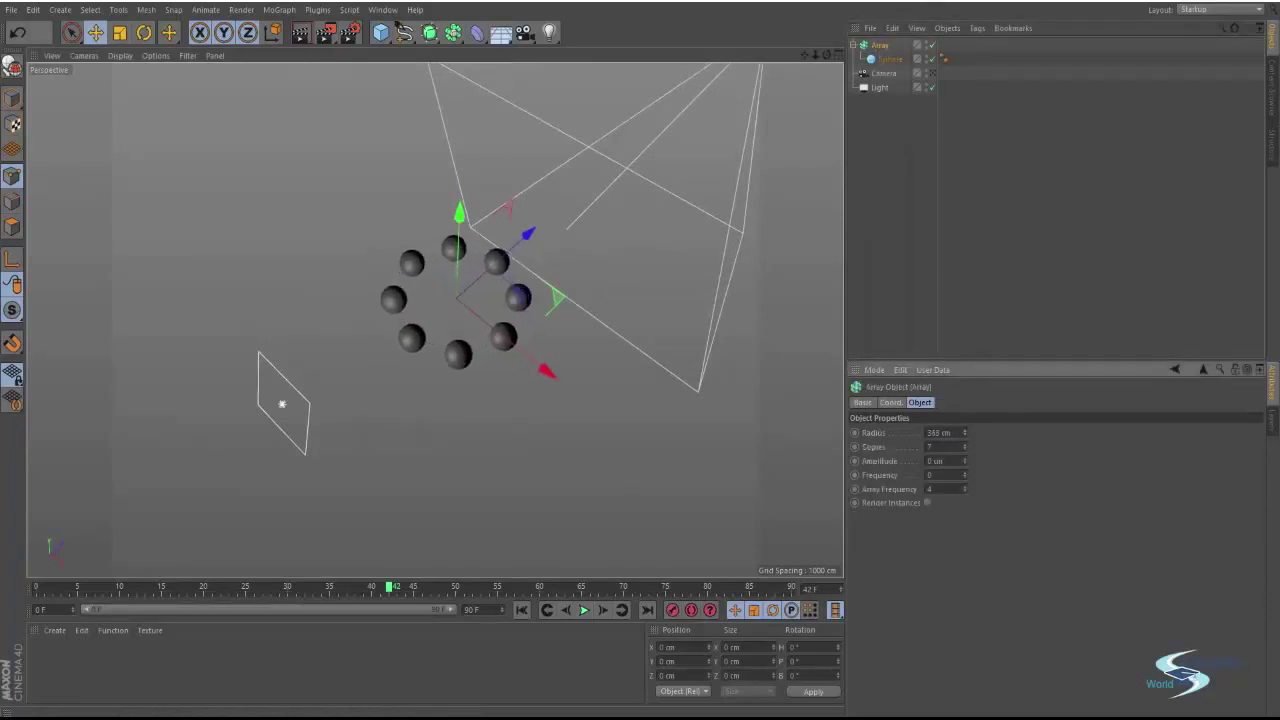
Tilt the Array slightly around its pitch axis with the Rotate tool and deselect it.
key(r)
drag(445, 370, 433, 358)
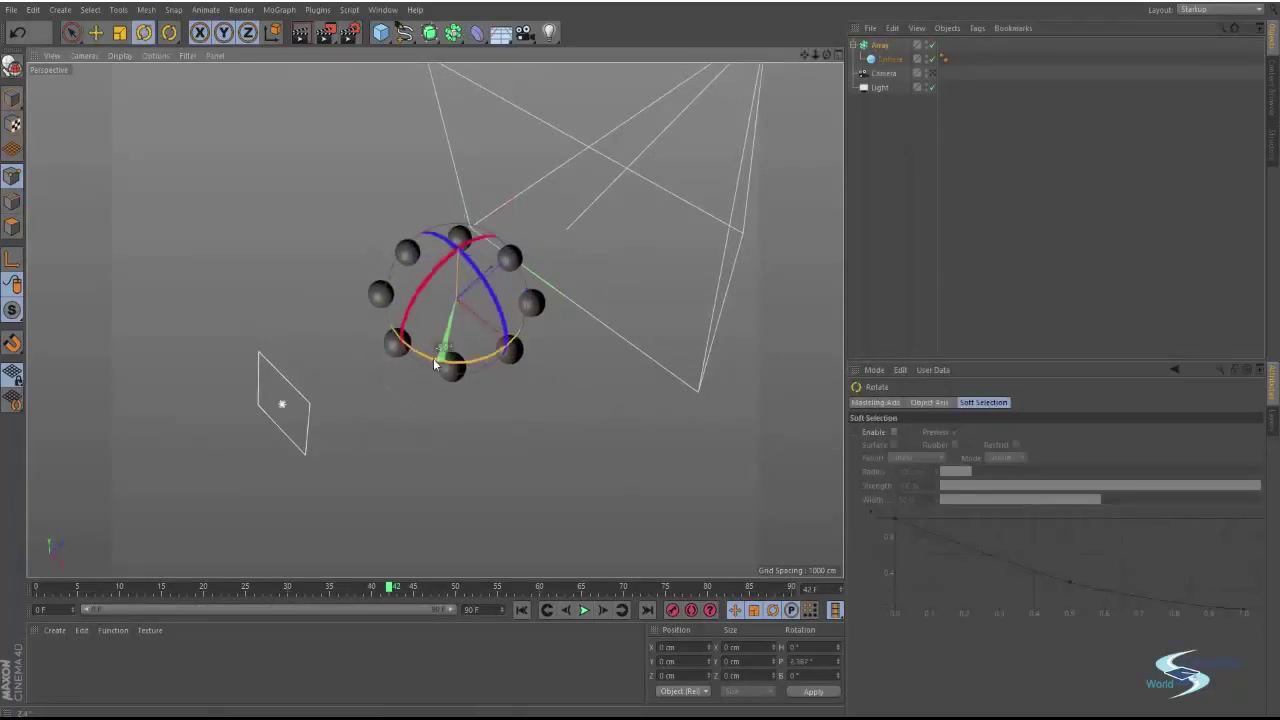
alt+drag(594, 385, 839, 191)
click(893, 197)
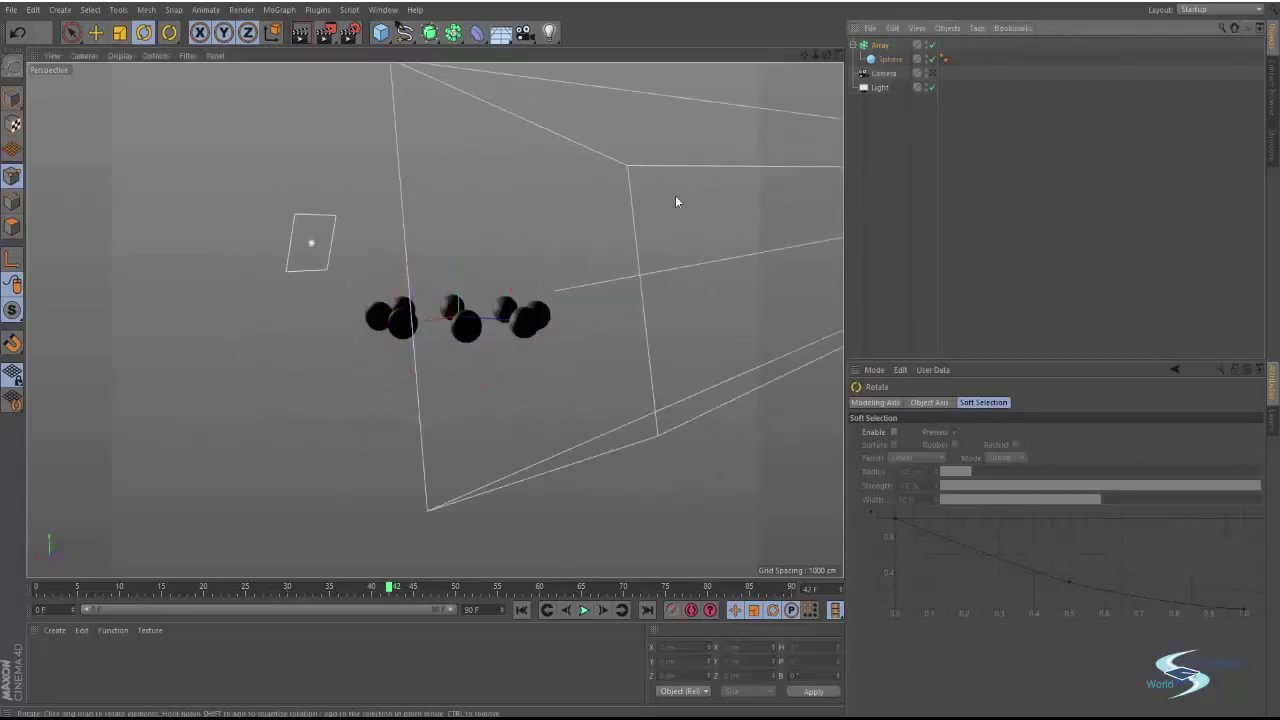
alt+drag(677, 200, 412, 262)
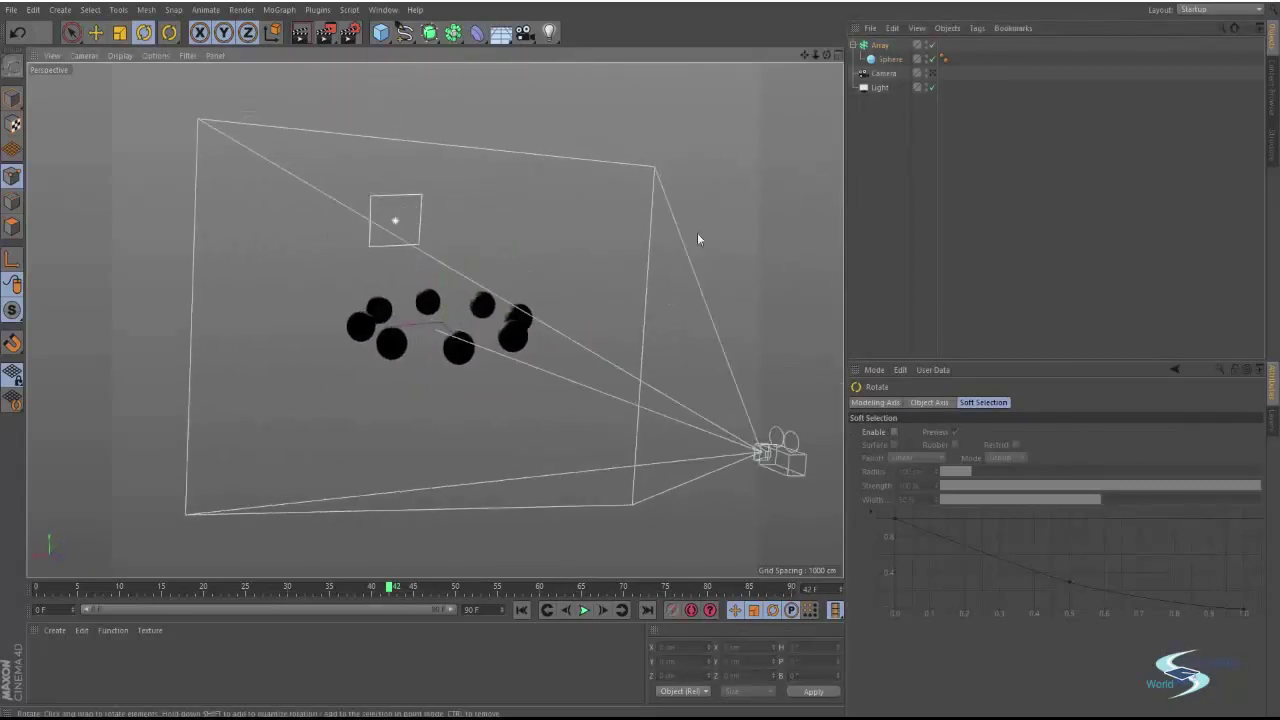
Play the animation through the camera from frame 0 to frame 68, render the view there and scrub back to frame 16.
click(929, 74)
click(518, 610)
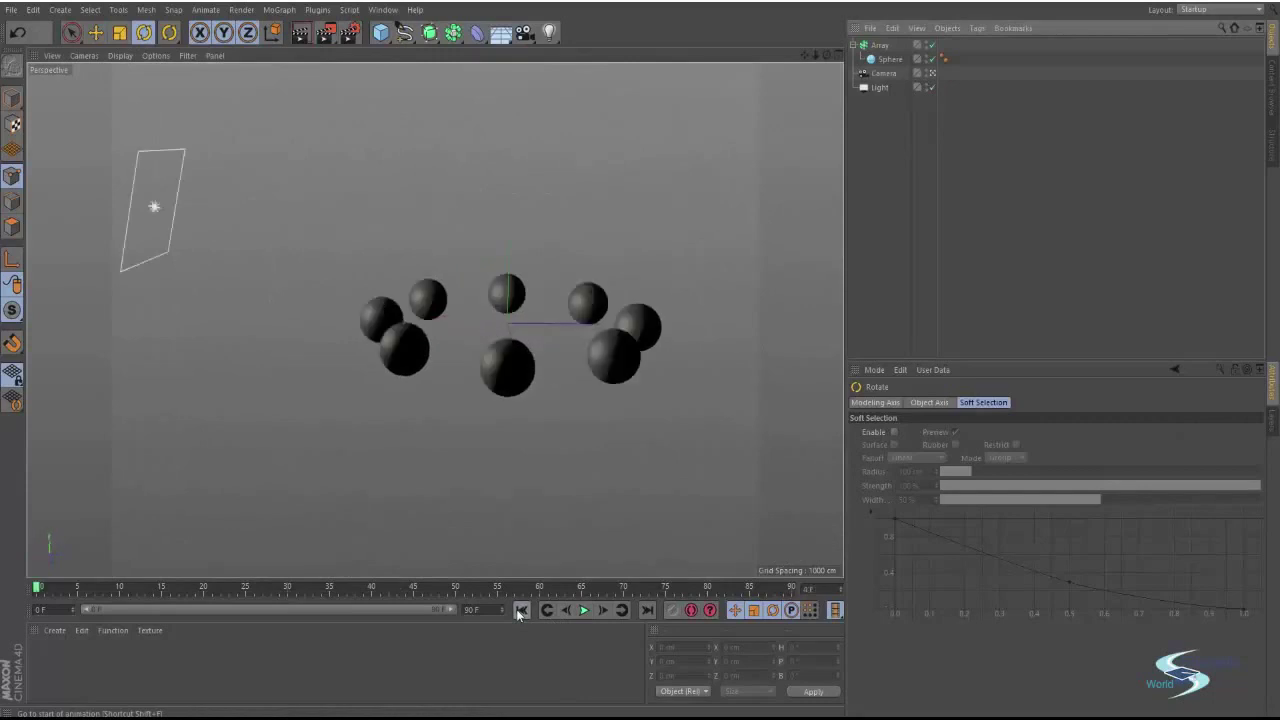
click(584, 610)
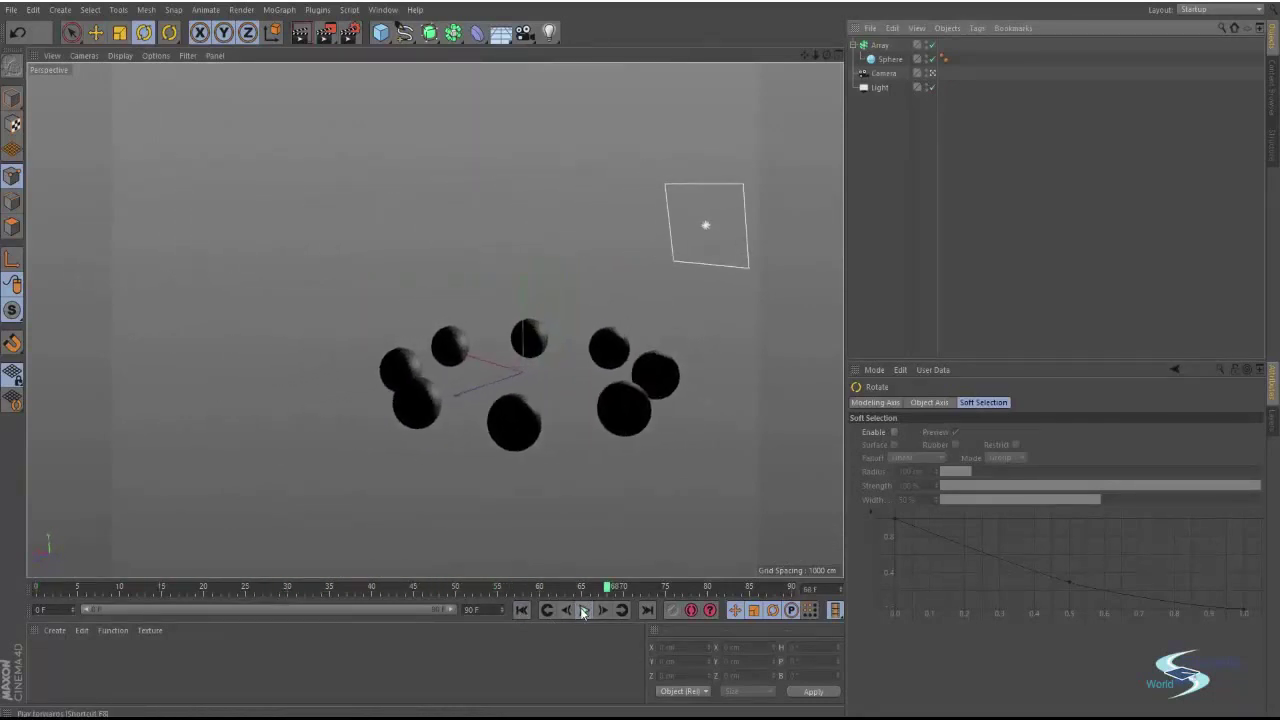
key(ctrl+r)
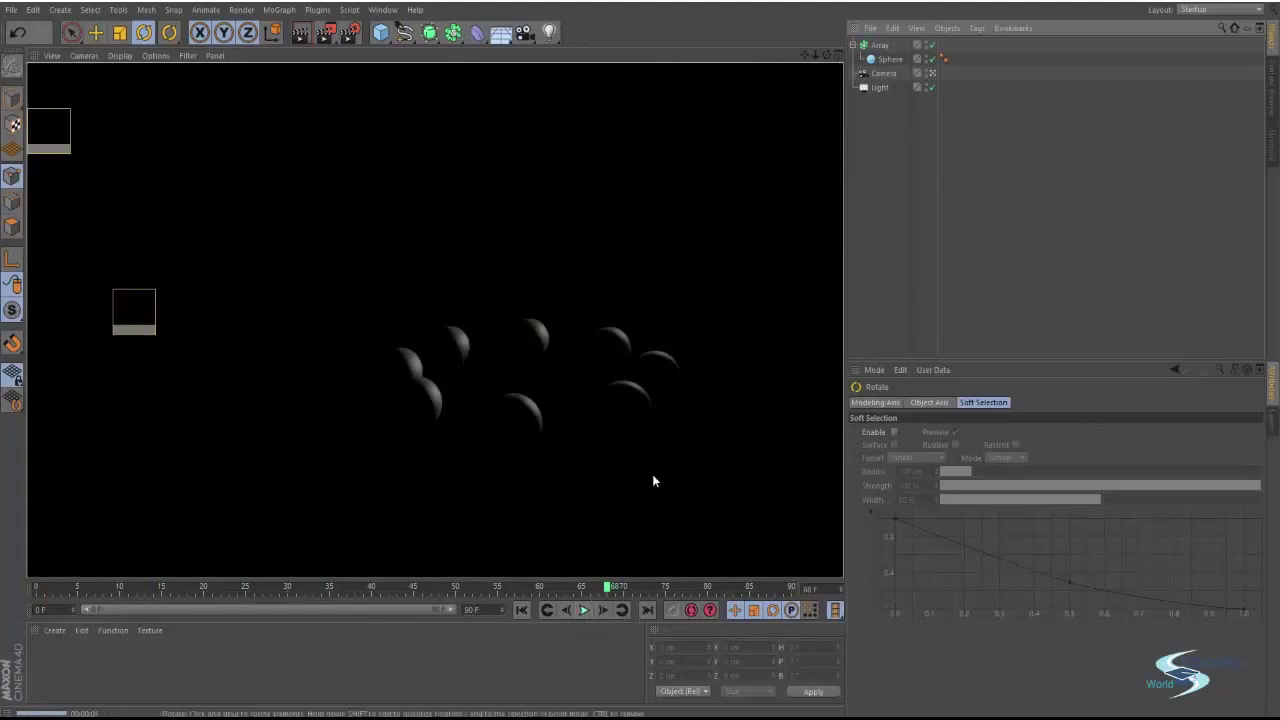
drag(607, 587, 170, 588)
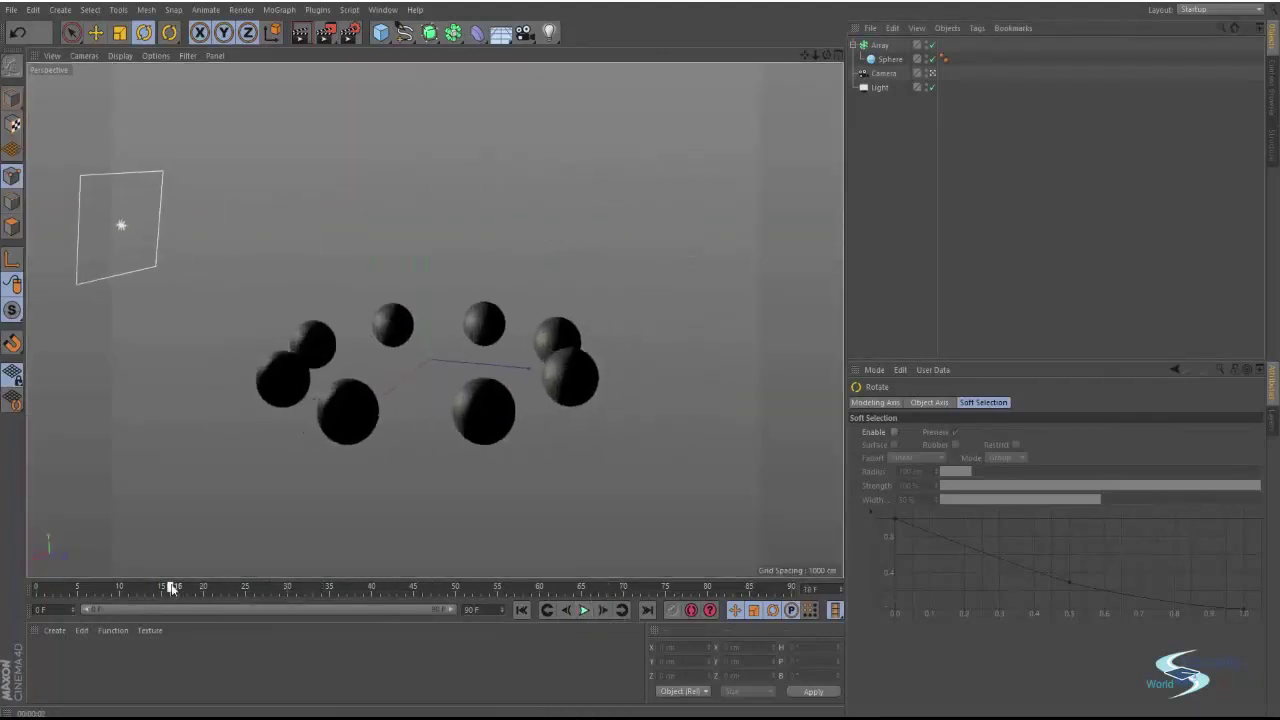
Stop looking through the camera and delete the Array, Sphere, Camera and Light so the scene is empty.
click(932, 74)
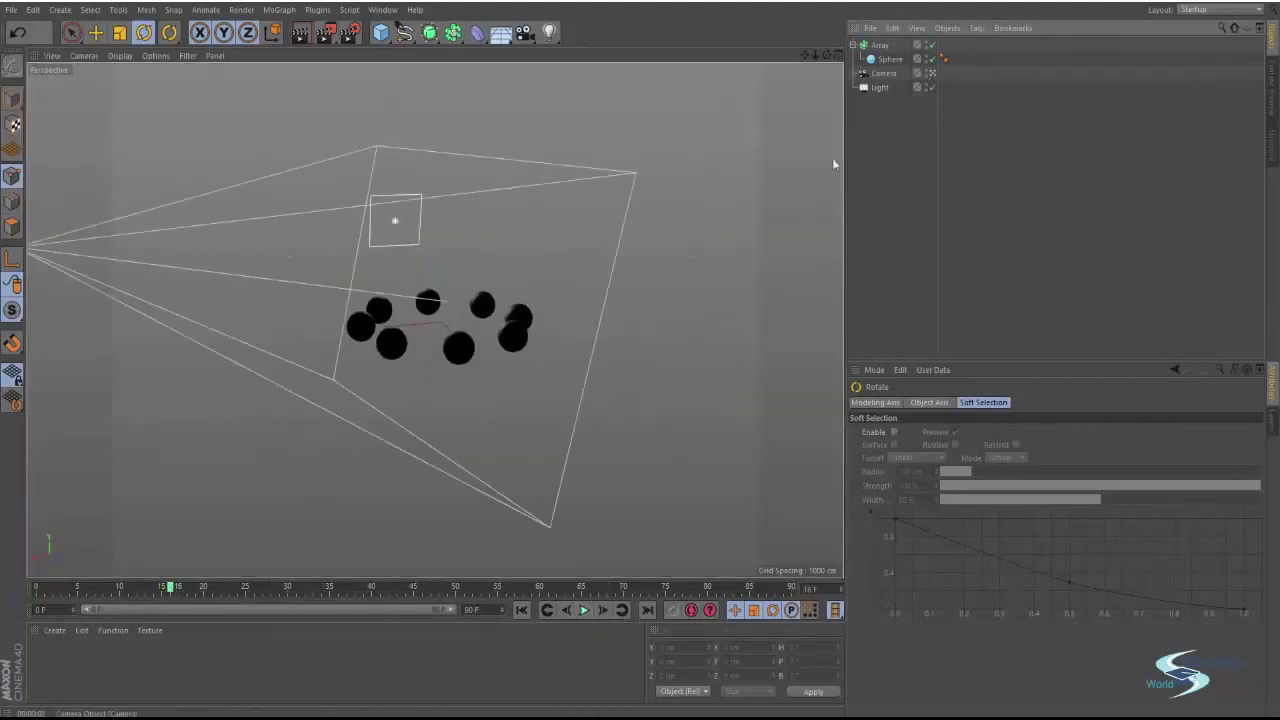
scroll(476, 306, down, 5)
alt+middle_drag(476, 308, 476, 336)
drag(892, 108, 880, 38)
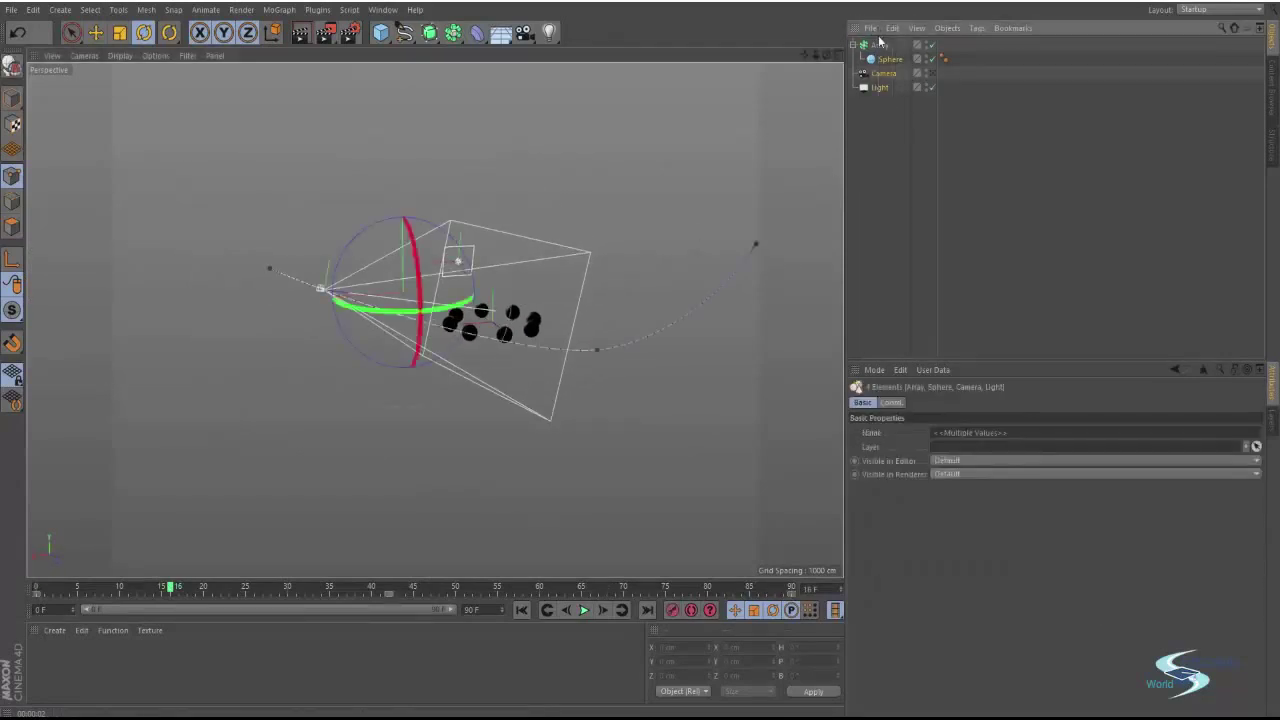
key(Delete)
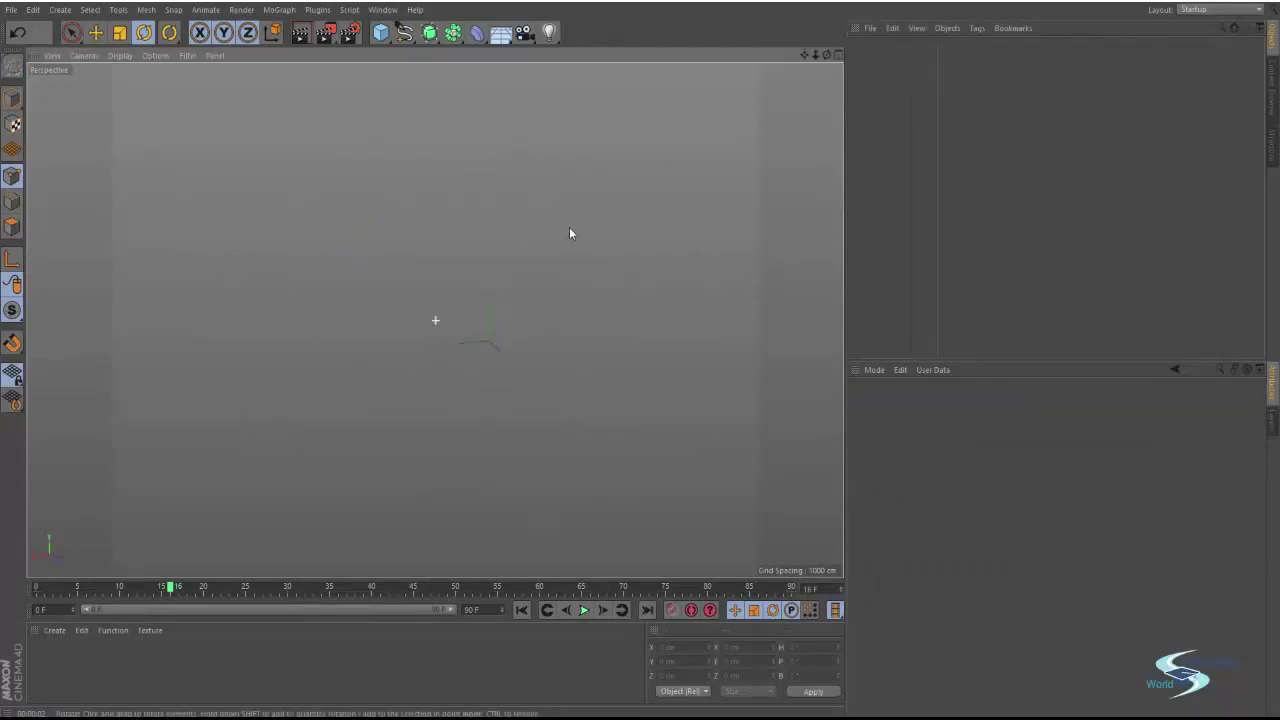
scroll(498, 300, up, 2)
alt+middle_drag(549, 259, 543, 260)
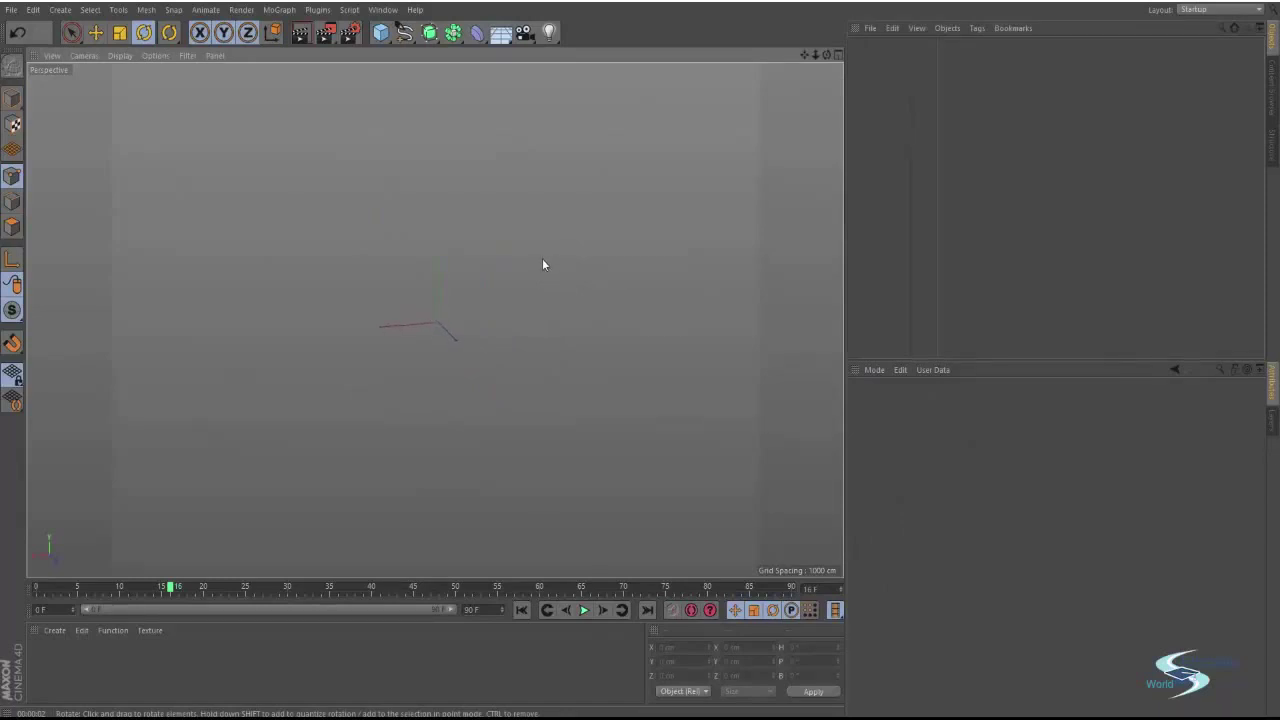